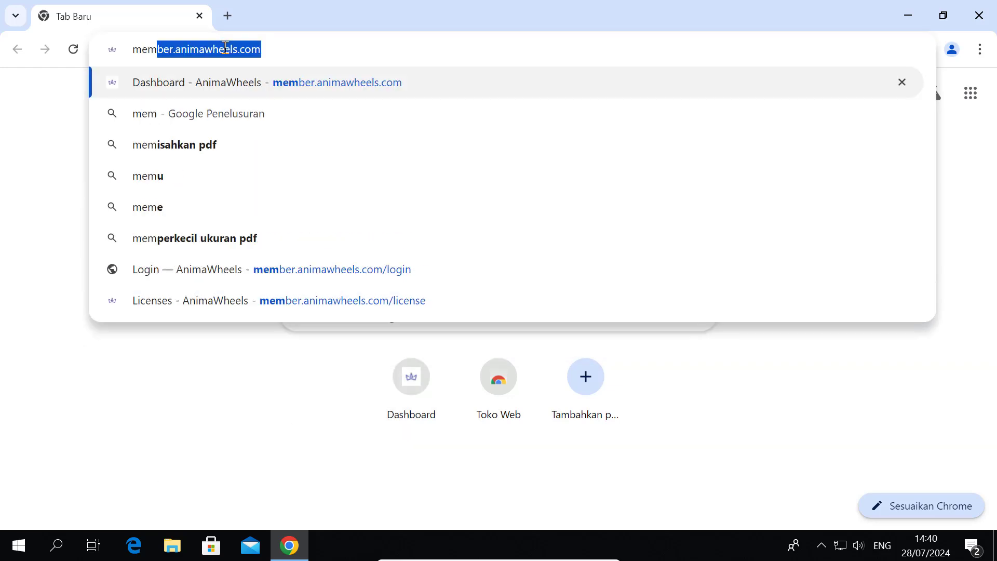
Step: Load the AnimaWheels member site and dismiss the page translation offer
{"action": "key", "text": "Right"}
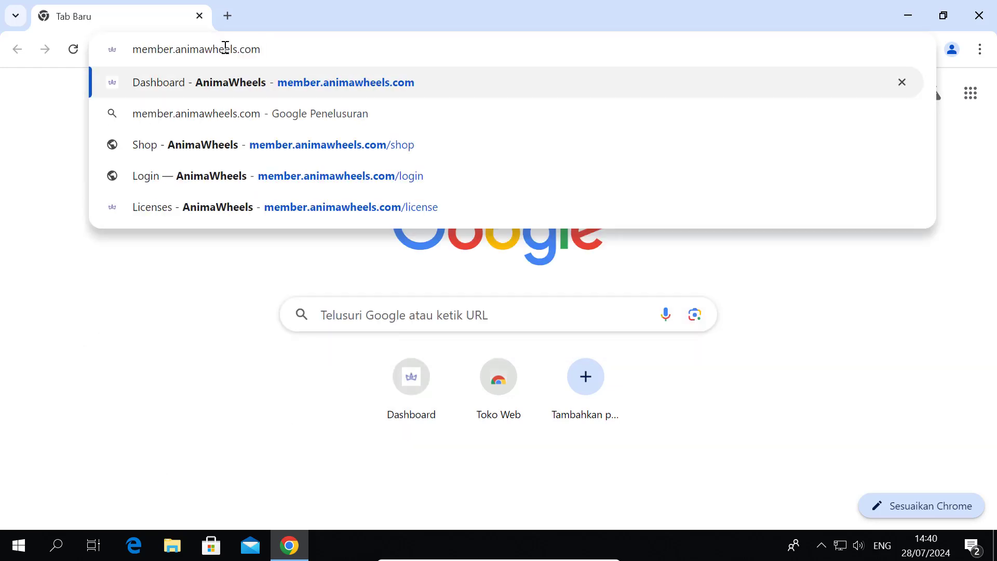
{"action": "key", "text": "Return"}
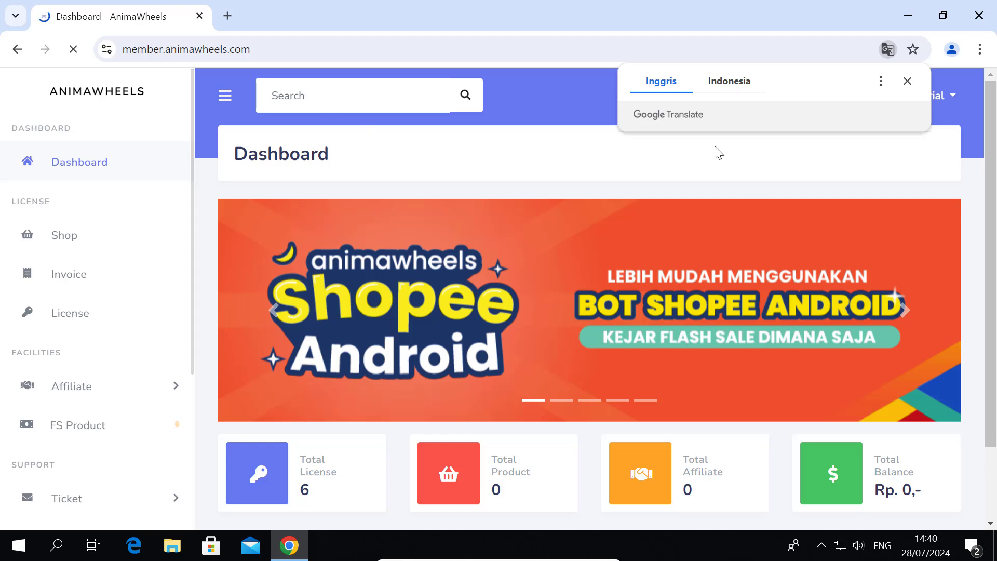
{"action": "left_click", "coordinate": [906, 82]}
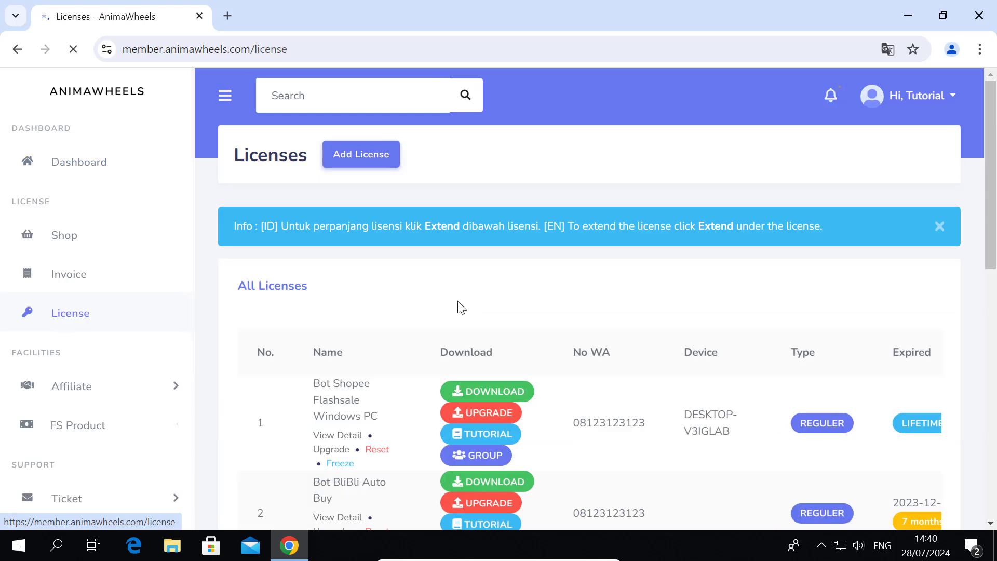
{"action": "scroll", "coordinate": [532, 275], "scroll_direction": "down", "scroll_amount": 1}
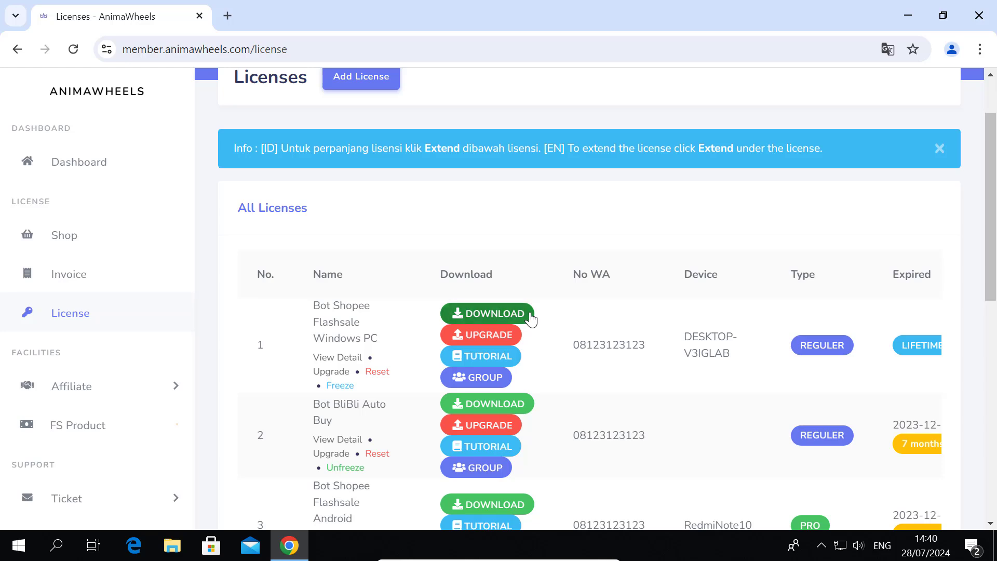
Step: Download the Bot Shopee Flashsale Windows PC bot and view the blocked bot_shopee_v4.0.5.0.zip details
{"action": "left_click", "coordinate": [494, 314]}
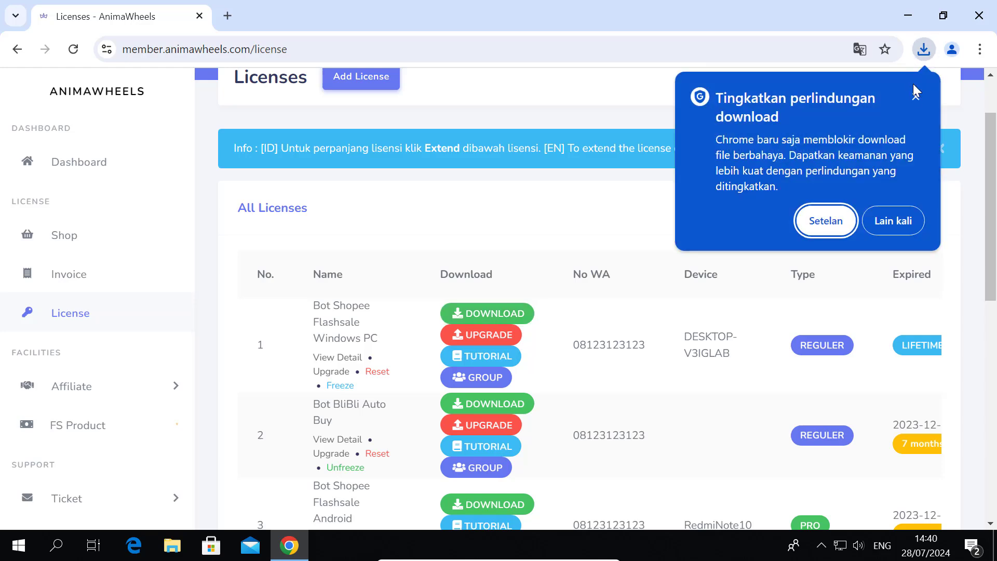
{"action": "left_click", "coordinate": [923, 49]}
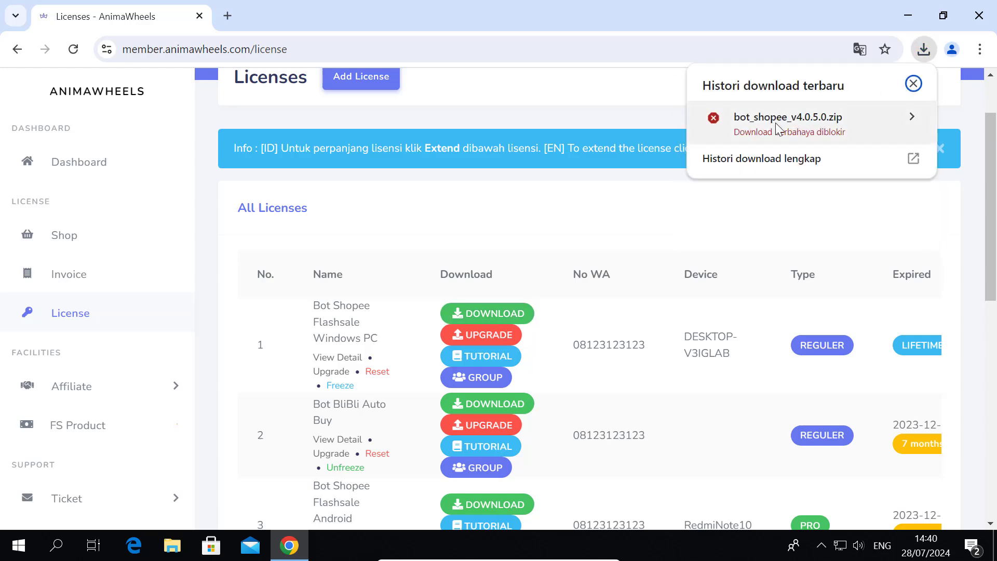
{"action": "left_click", "coordinate": [859, 122]}
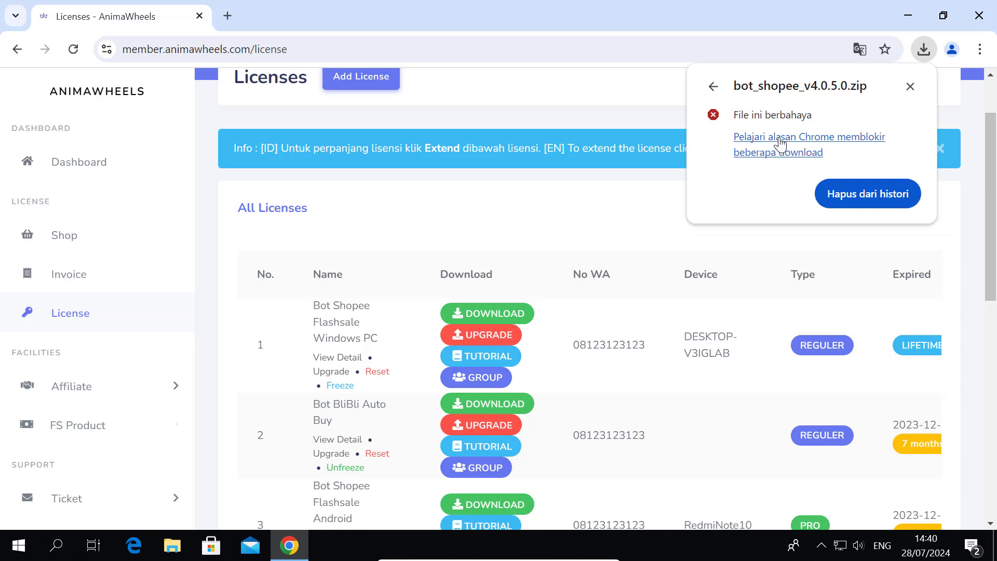
{"action": "left_click", "coordinate": [980, 49]}
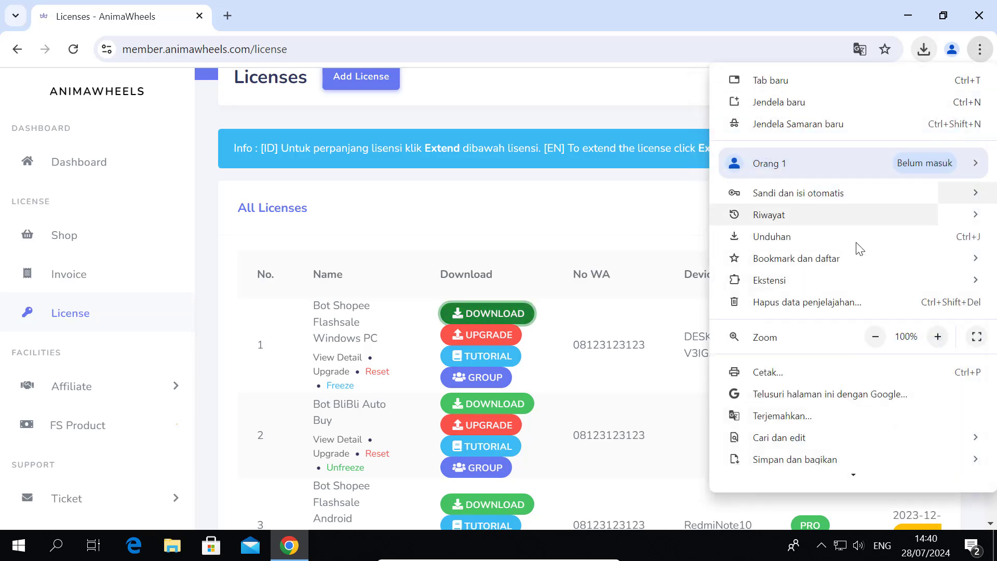
Step: Go to Chrome's Security settings under Privacy and security
{"action": "scroll", "coordinate": [776, 436], "scroll_direction": "down", "scroll_amount": 2}
{"action": "mouse_move", "coordinate": [784, 417]}
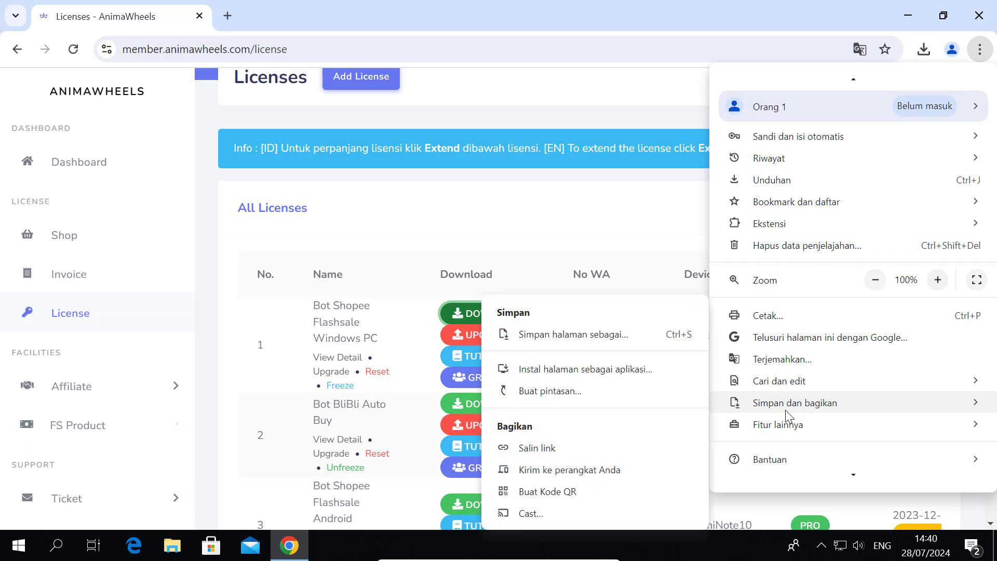
{"action": "scroll", "coordinate": [785, 409], "scroll_direction": "down", "scroll_amount": 1}
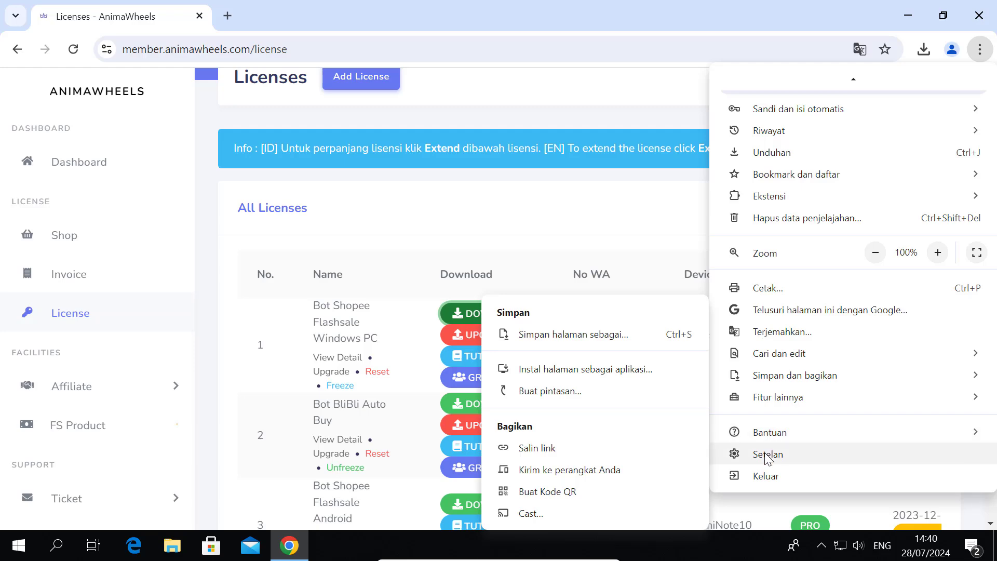
{"action": "left_click", "coordinate": [767, 455]}
{"action": "left_click", "coordinate": [118, 208]}
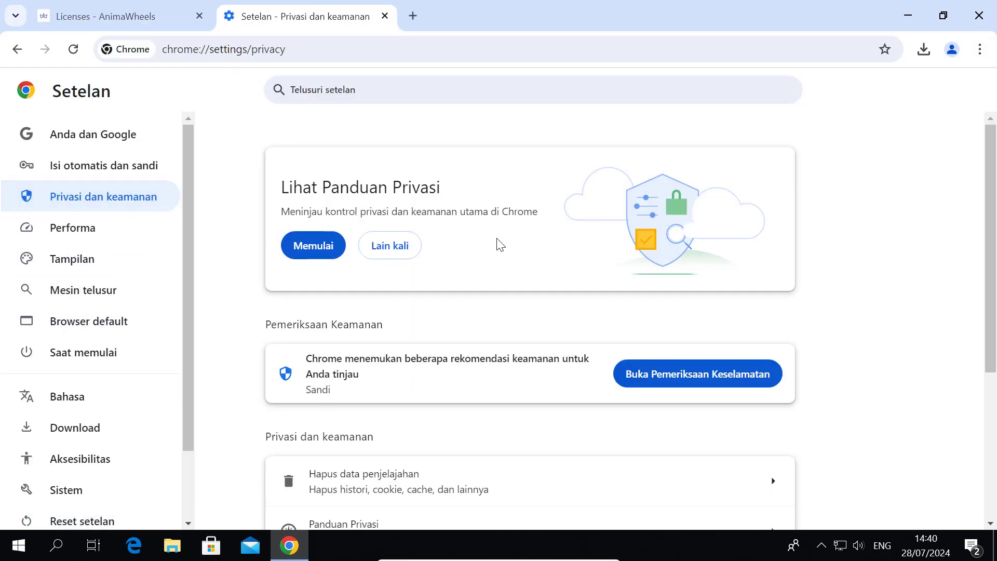
{"action": "scroll", "coordinate": [498, 245], "scroll_direction": "down", "scroll_amount": 5}
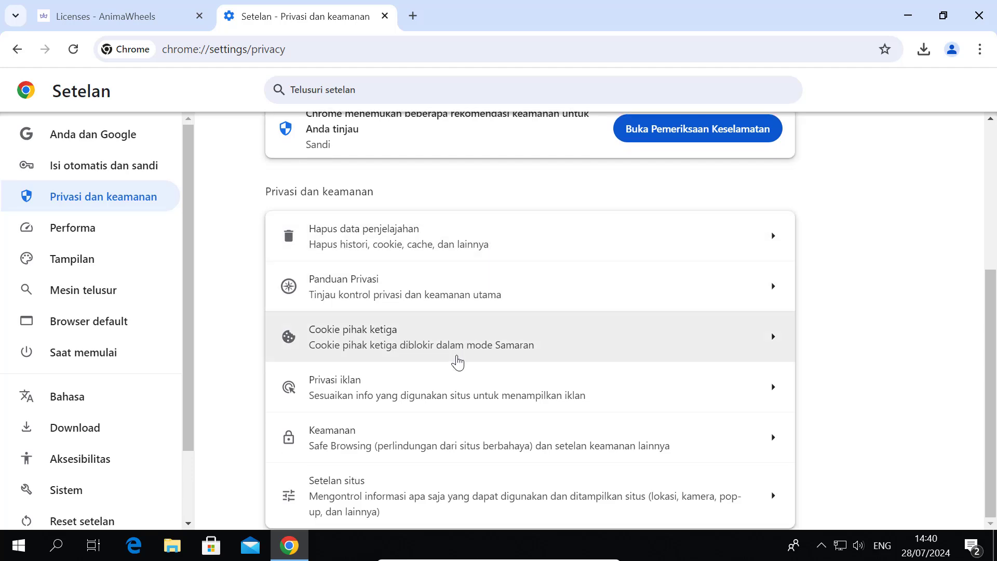
{"action": "left_click", "coordinate": [334, 438]}
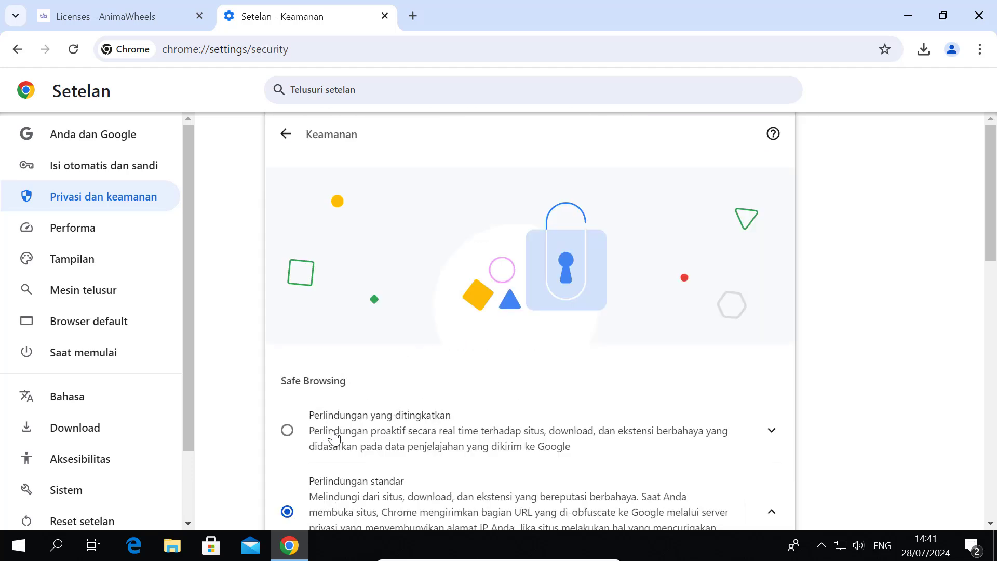
Step: Select 'Tidak ada perlindungan' and confirm turning Safe Browsing off
{"action": "scroll", "coordinate": [389, 335], "scroll_direction": "down", "scroll_amount": 9}
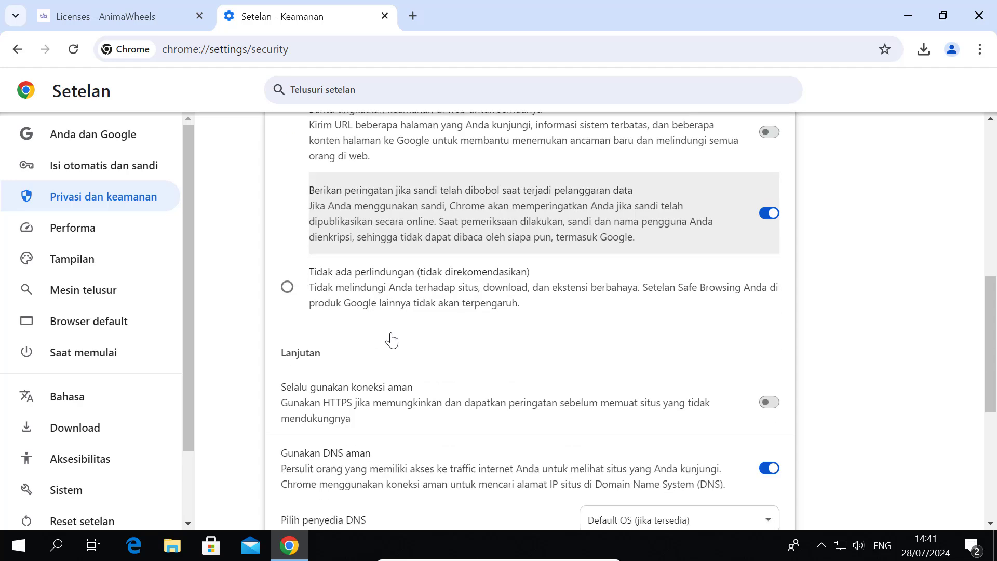
{"action": "scroll", "coordinate": [392, 340], "scroll_direction": "down", "scroll_amount": 2}
{"action": "left_click", "coordinate": [287, 209]}
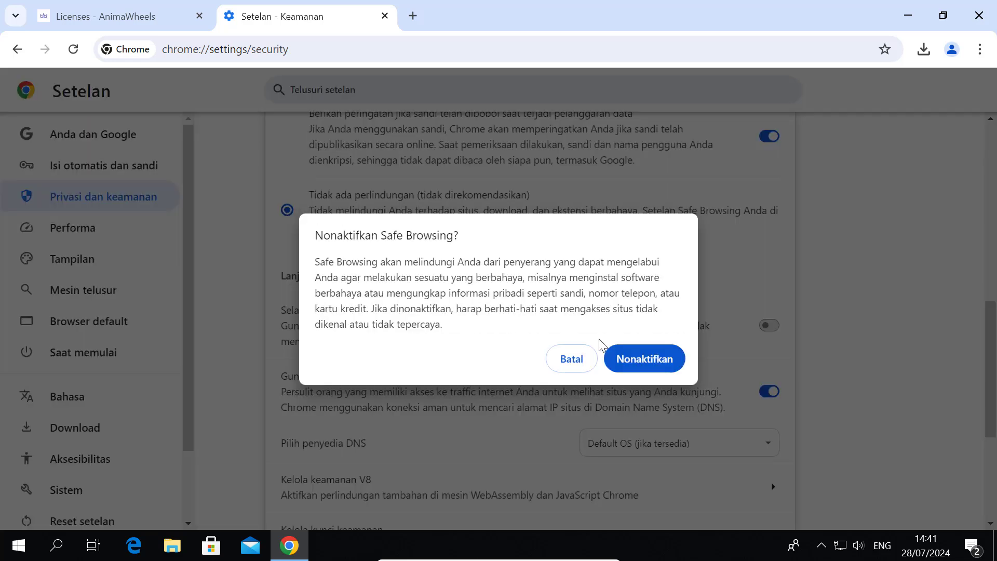
{"action": "left_click", "coordinate": [645, 360]}
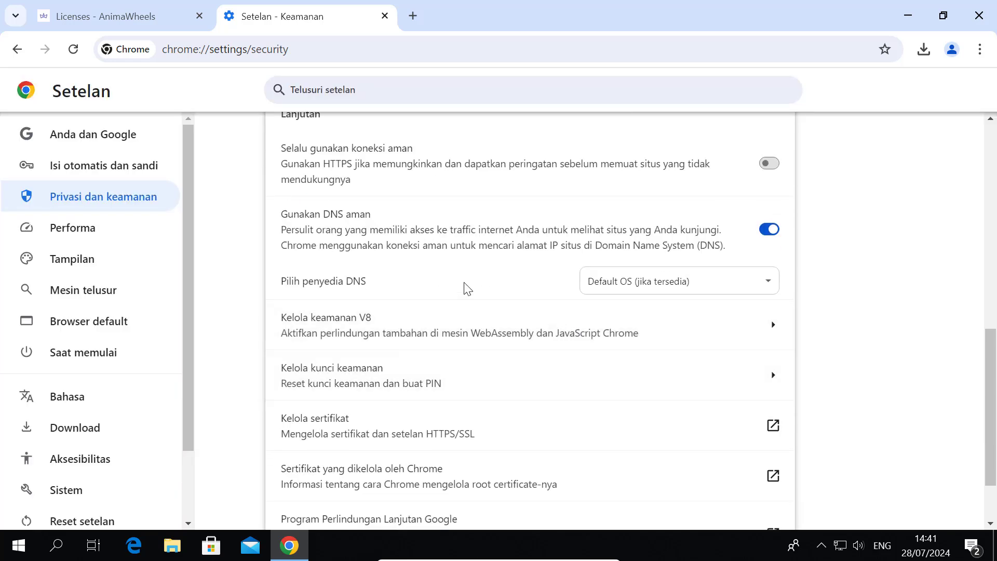
{"action": "scroll", "coordinate": [456, 280], "scroll_direction": "up", "scroll_amount": 12}
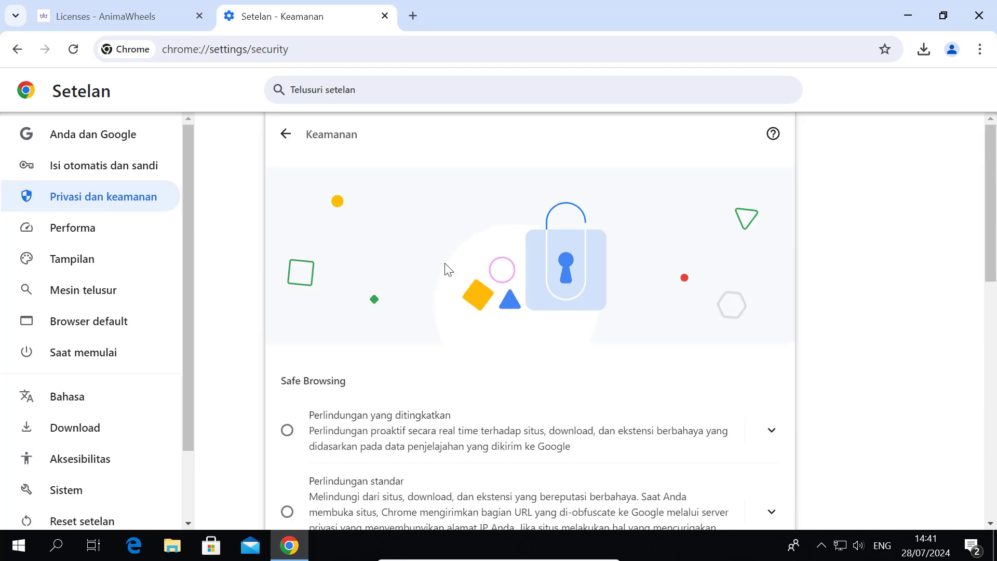
{"action": "left_click", "coordinate": [285, 134]}
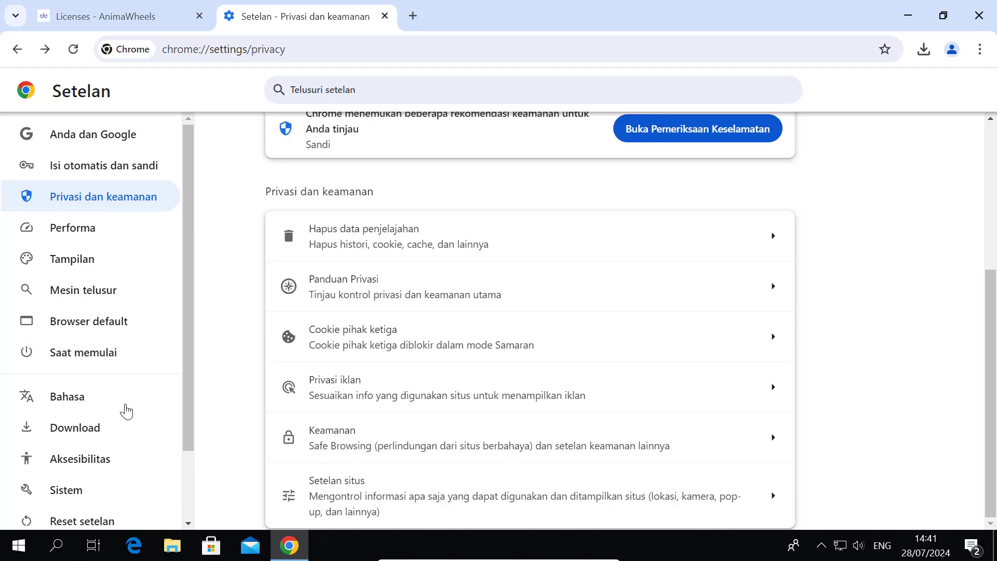
{"action": "left_click", "coordinate": [63, 543]}
Step: Launch Windows Security and go to Virus & threat protection
{"action": "type", "text": "w"}
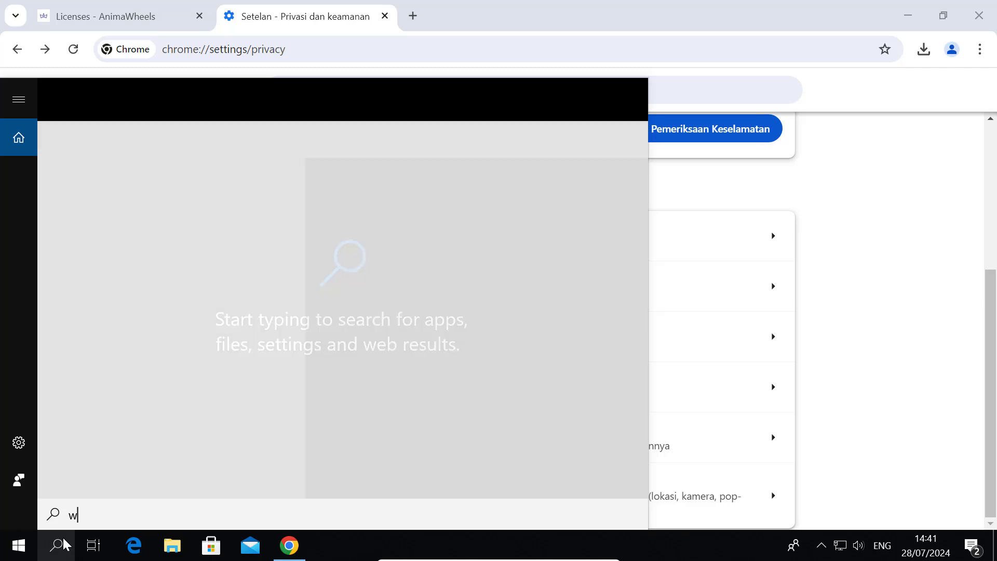
{"action": "type", "text": "indows se"}
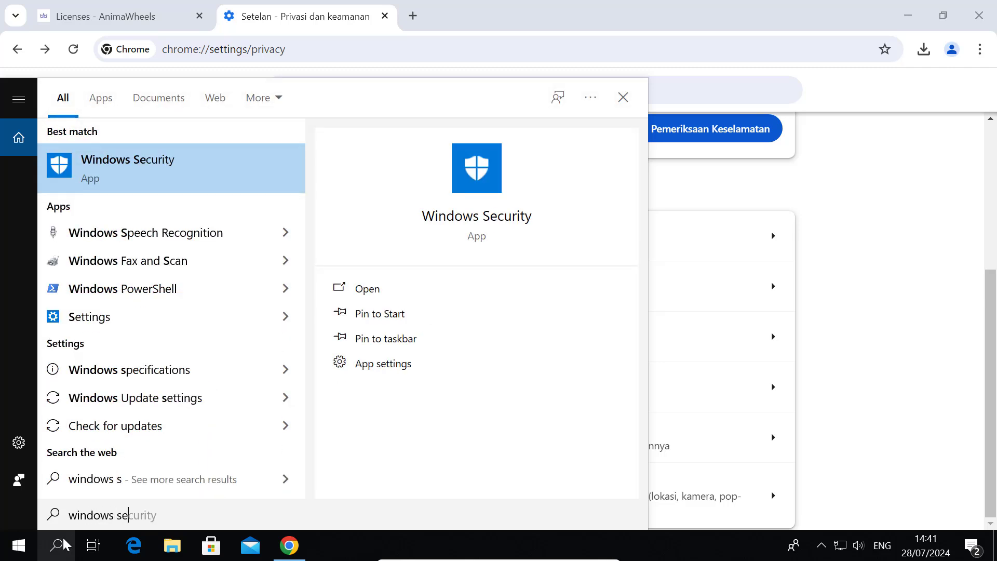
{"action": "type", "text": "cu"}
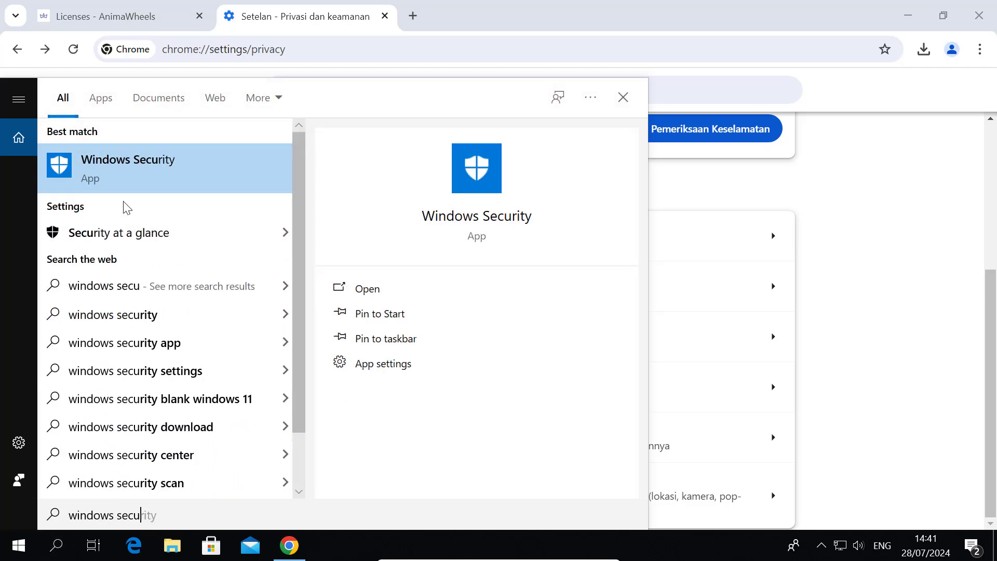
{"action": "left_click", "coordinate": [148, 175]}
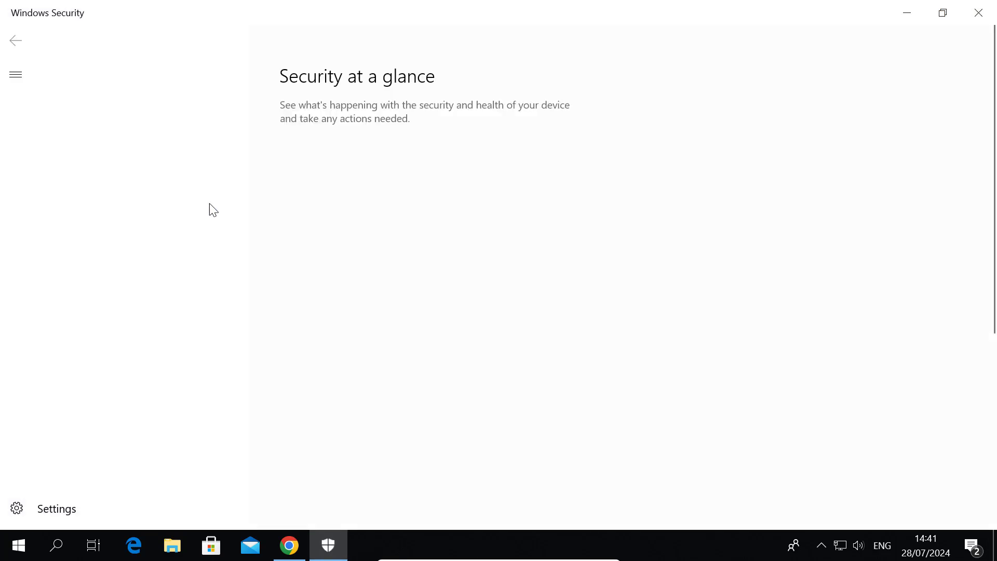
{"action": "left_click", "coordinate": [148, 155]}
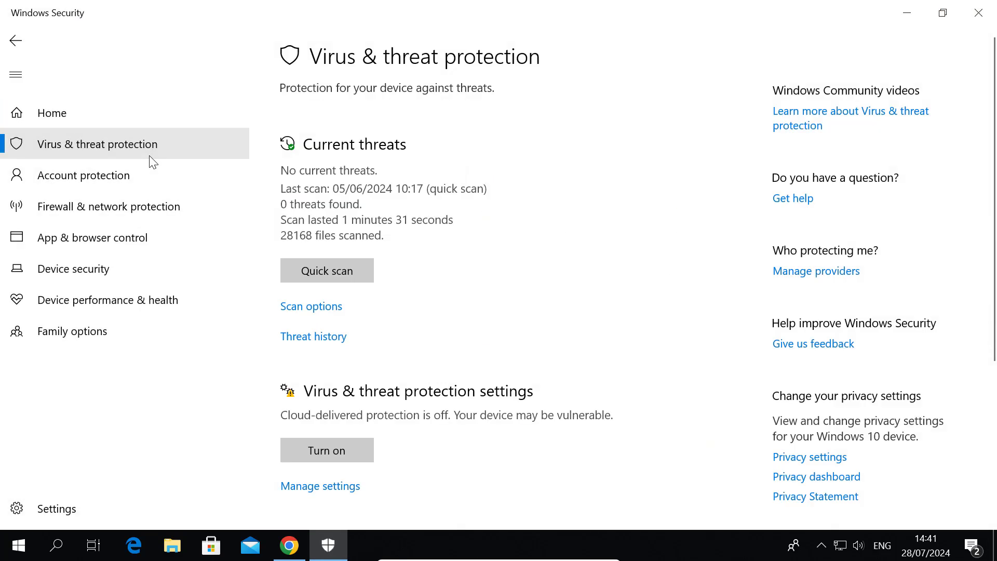
{"action": "scroll", "coordinate": [363, 245], "scroll_direction": "down", "scroll_amount": 5}
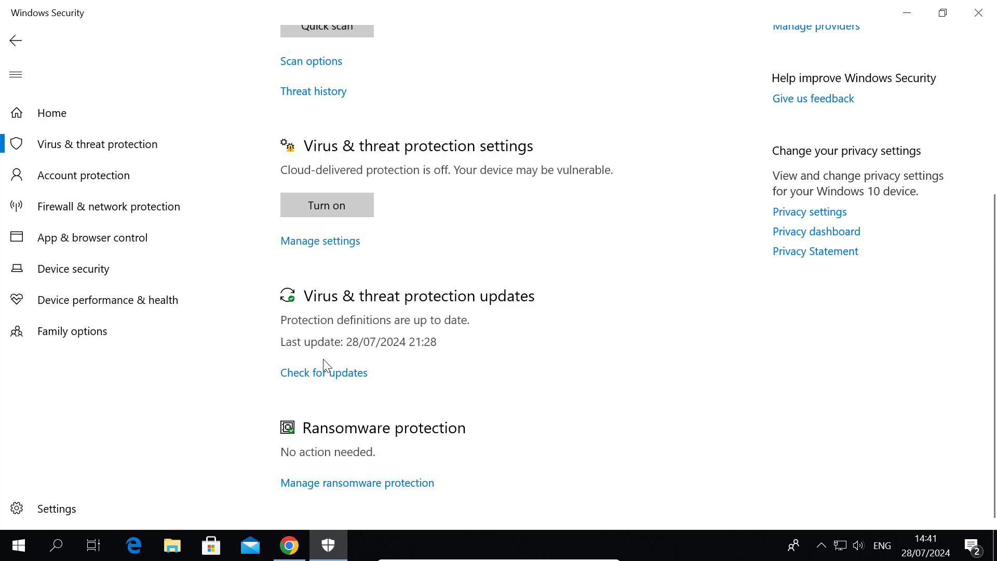
{"action": "left_click", "coordinate": [166, 150]}
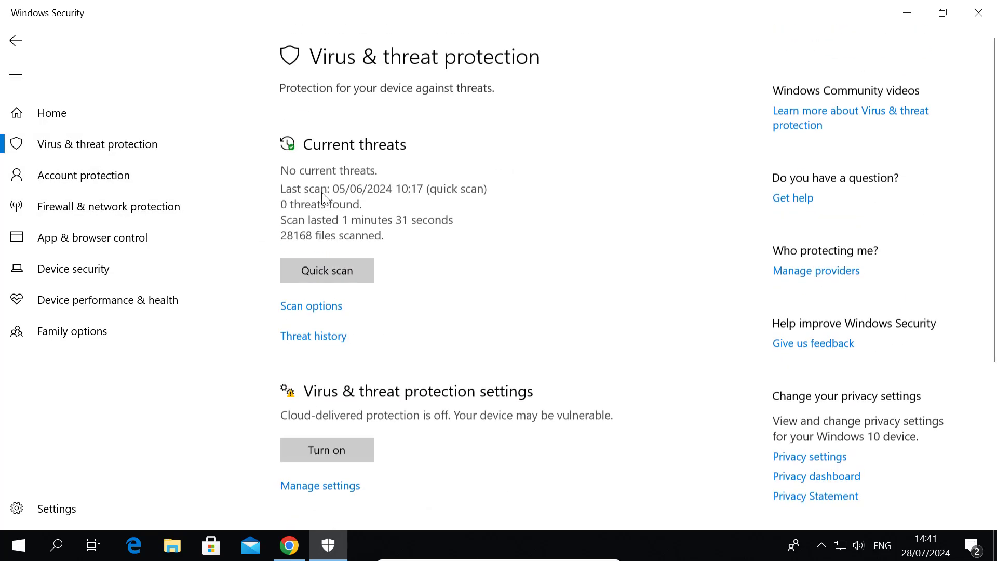
{"action": "scroll", "coordinate": [355, 257], "scroll_direction": "down", "scroll_amount": 4}
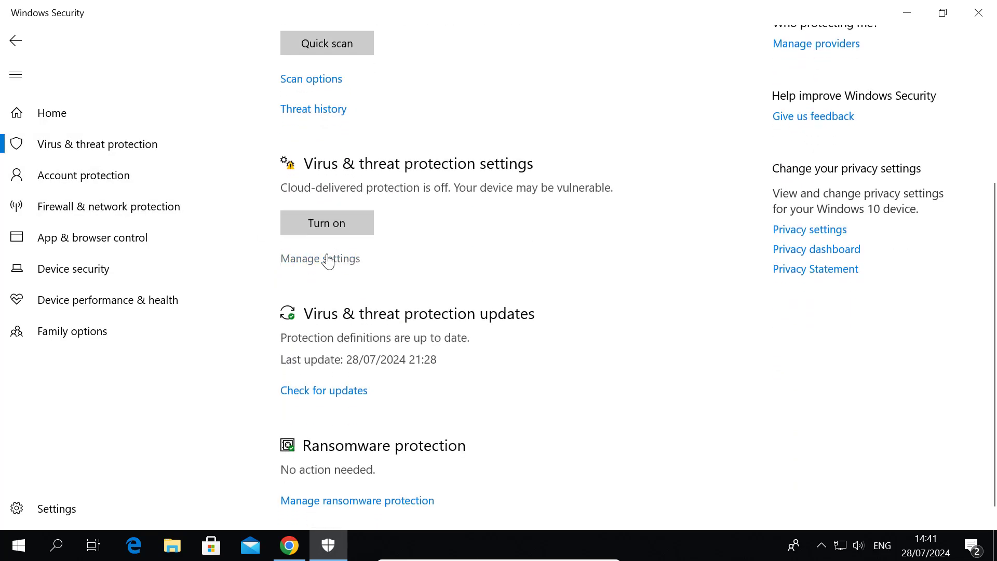
Step: Switch Real-time protection off in Manage settings, approving the administrator prompt
{"action": "left_click", "coordinate": [332, 258]}
{"action": "left_click", "coordinate": [315, 251]}
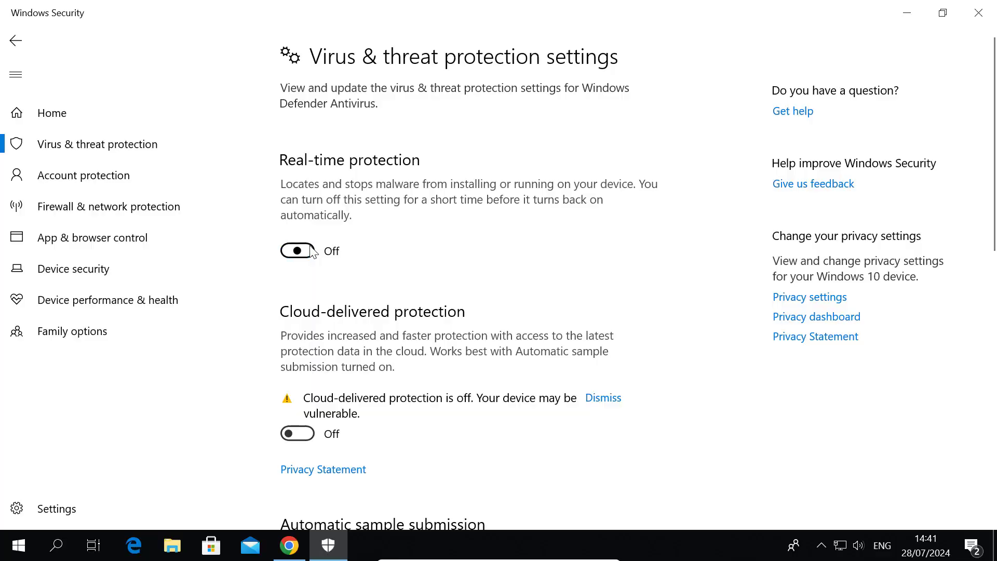
{"action": "left_click", "coordinate": [434, 367]}
{"action": "scroll", "coordinate": [389, 288], "scroll_direction": "down", "scroll_amount": 10}
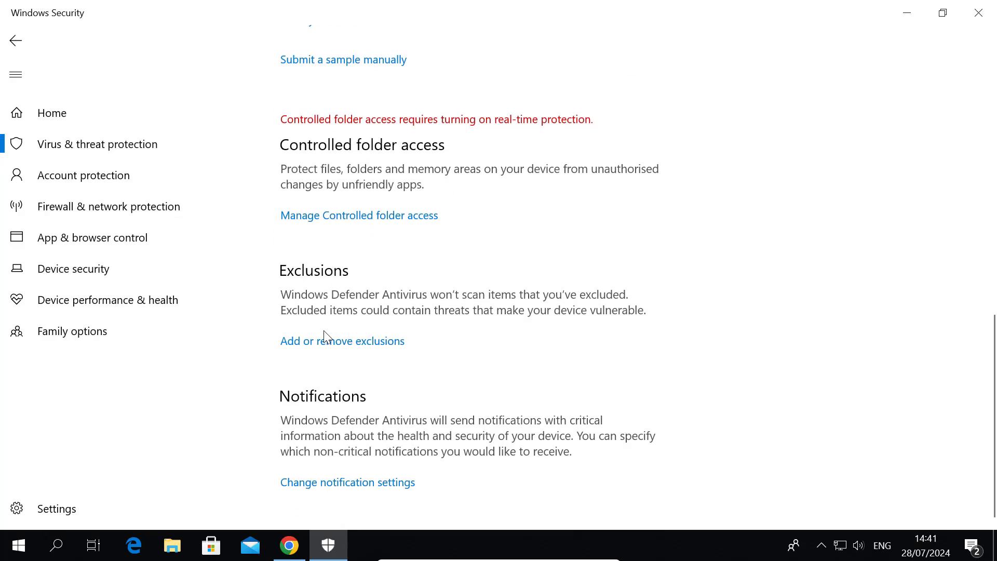
Step: Start adding a folder exclusion and browse to the Desktop
{"action": "left_click", "coordinate": [325, 340]}
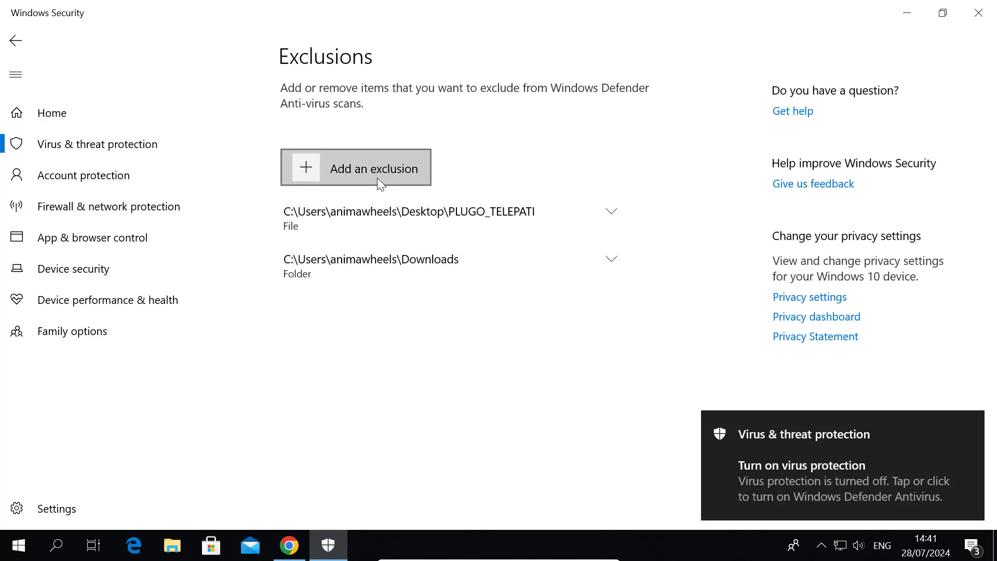
{"action": "left_click", "coordinate": [383, 181]}
{"action": "left_click", "coordinate": [352, 235]}
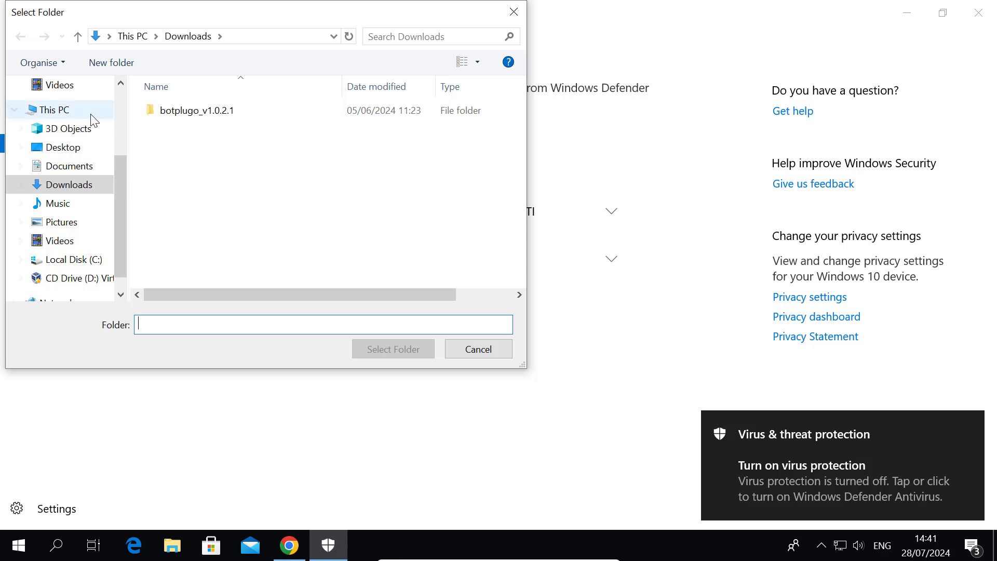
{"action": "scroll", "coordinate": [72, 129], "scroll_direction": "up", "scroll_amount": 5}
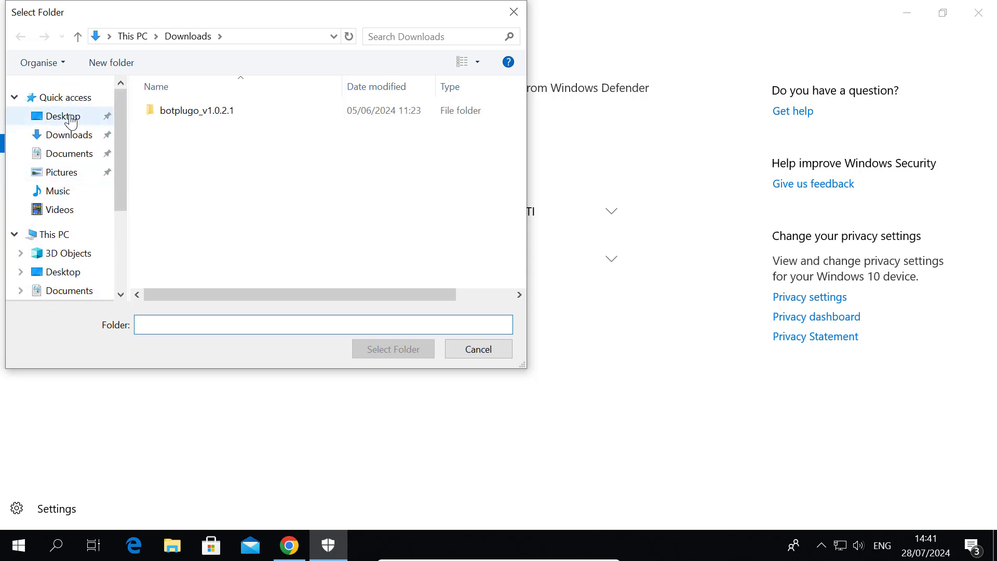
{"action": "left_click", "coordinate": [72, 115]}
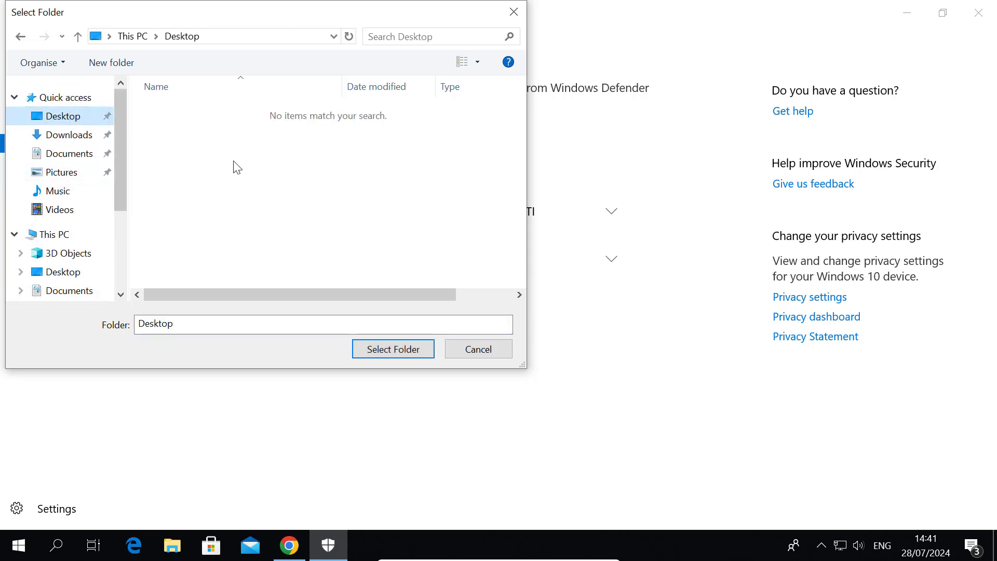
Step: Create a Desktop folder named BOT_SHOPEE and add it as the excluded folder
{"action": "left_click", "coordinate": [112, 63]}
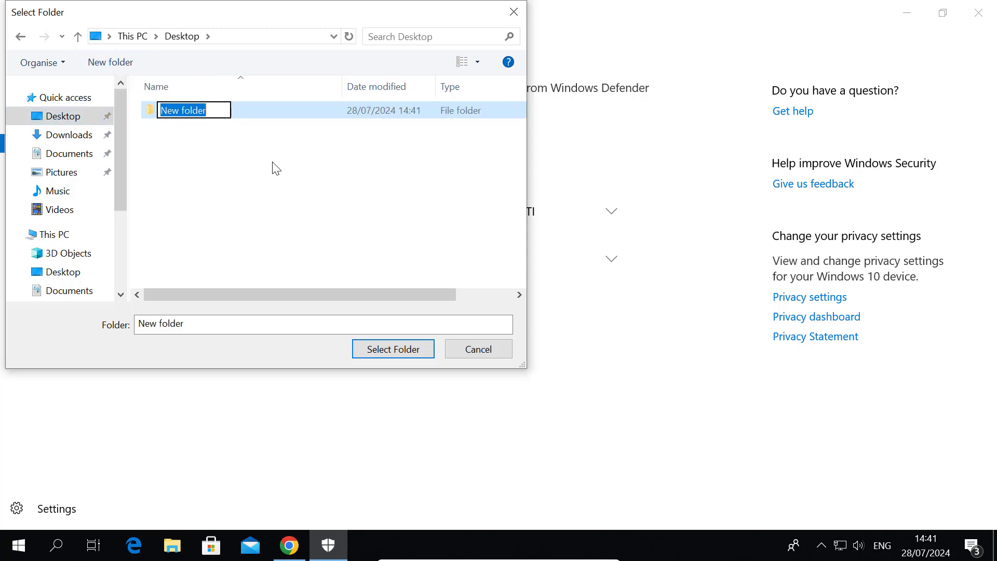
{"action": "type", "text": "BOT_SHOPEE"}
{"action": "key", "text": "Return"}
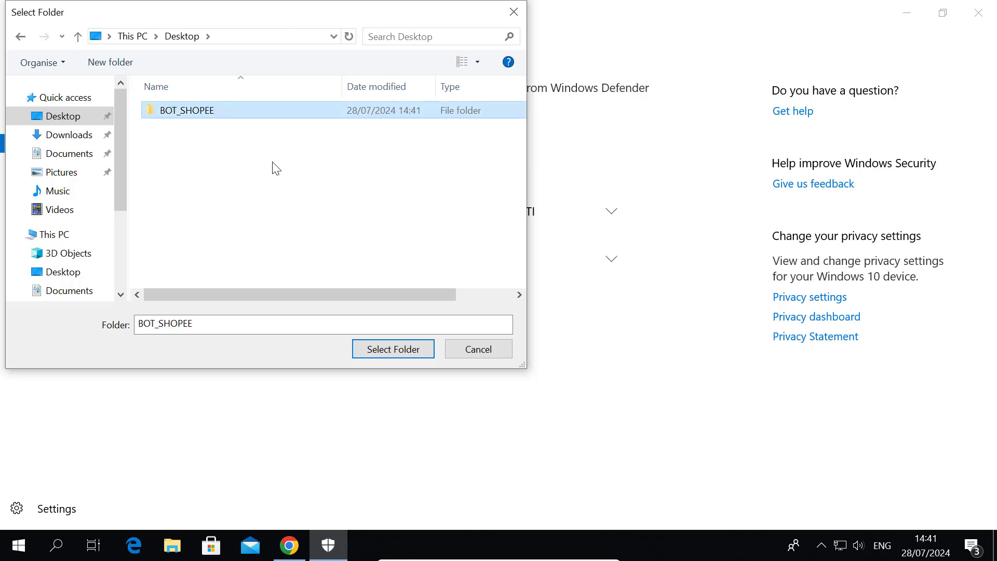
{"action": "key", "text": "Return"}
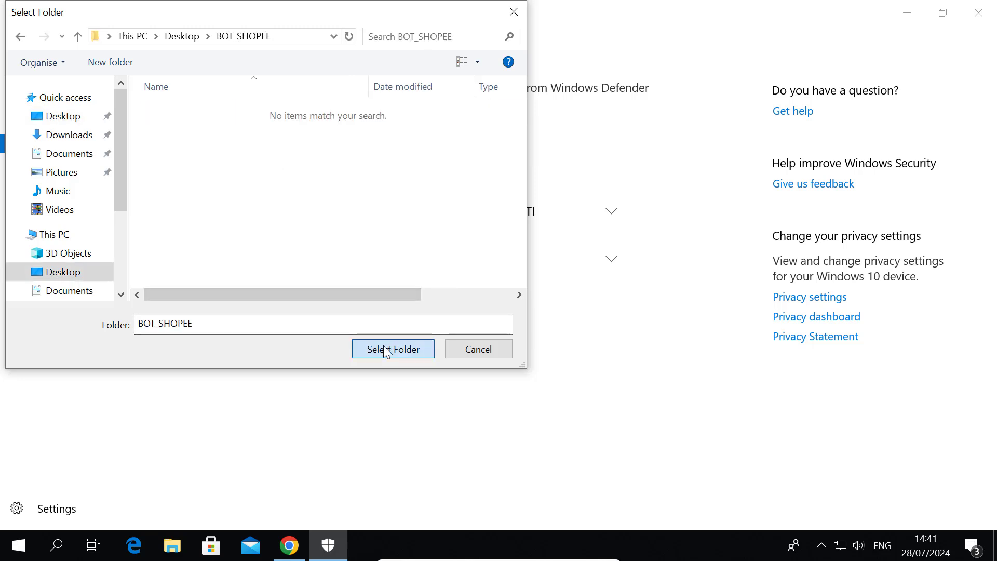
{"action": "left_click", "coordinate": [383, 347]}
{"action": "left_click", "coordinate": [415, 371]}
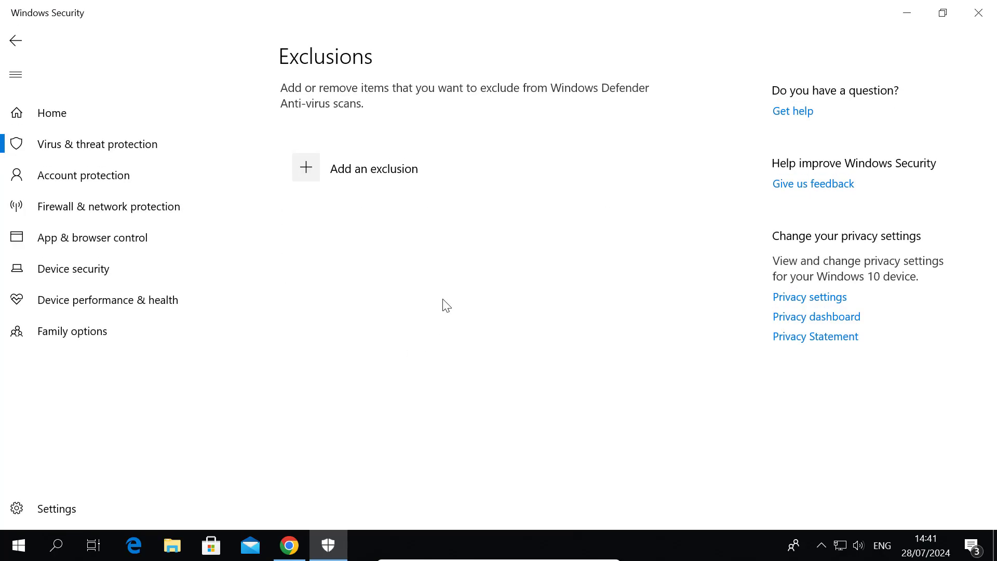
{"action": "left_click", "coordinate": [474, 265]}
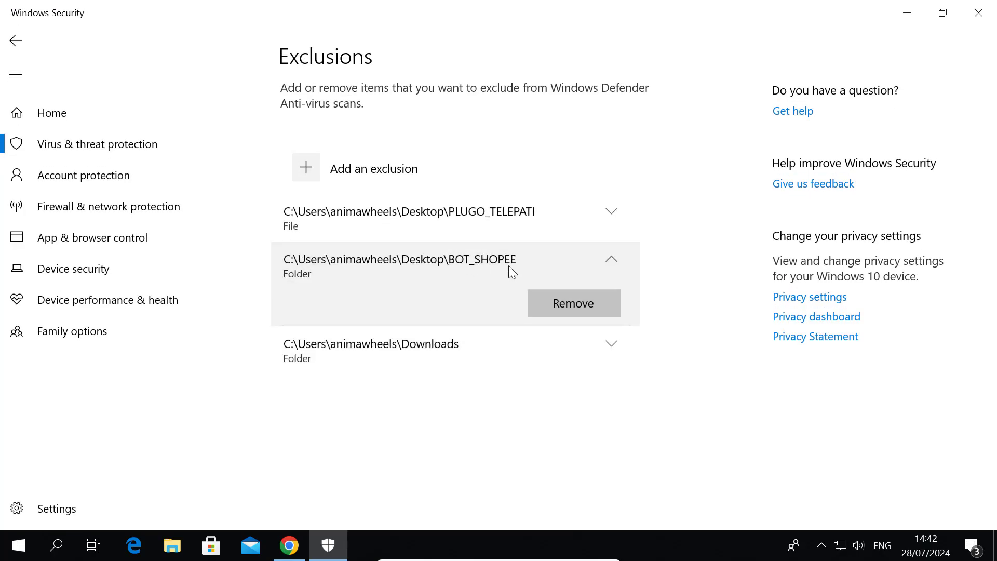
{"action": "left_click", "coordinate": [511, 265]}
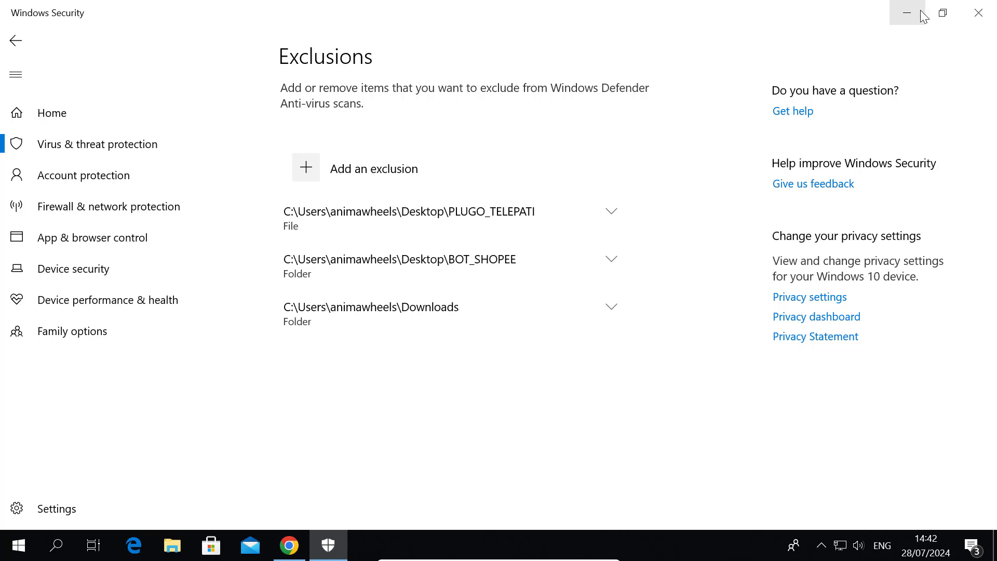
Step: Re-download the Shopee Flashsale Windows PC bot and show bot_shopee_v4.0.5.0 (1).zip in Downloads
{"action": "left_click", "coordinate": [907, 12]}
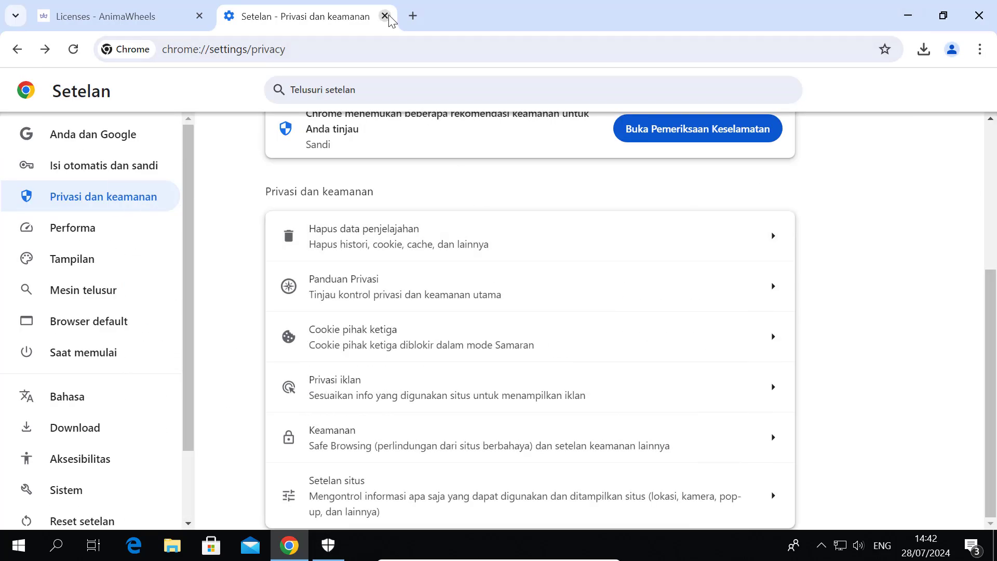
{"action": "left_click", "coordinate": [385, 16]}
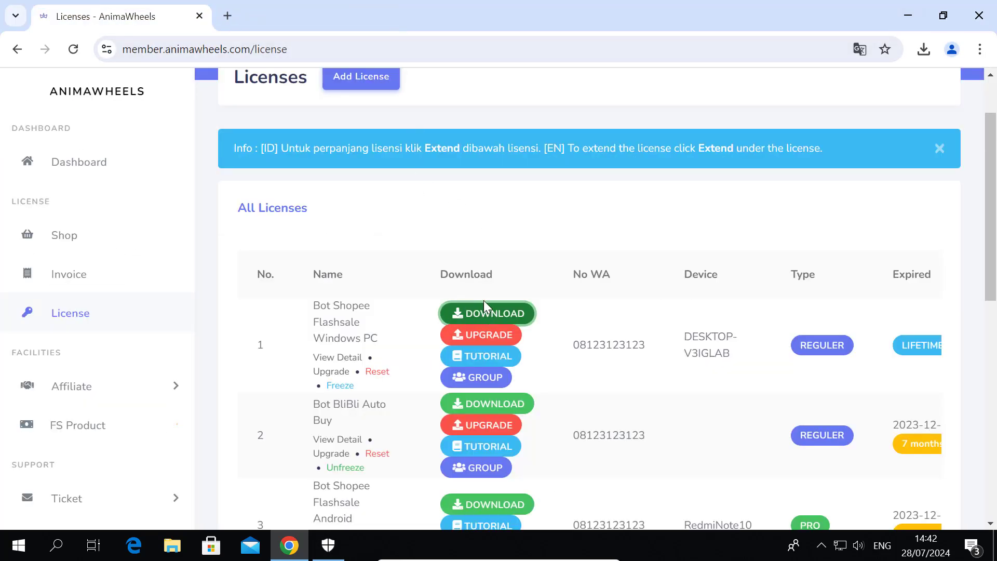
{"action": "left_click", "coordinate": [482, 313]}
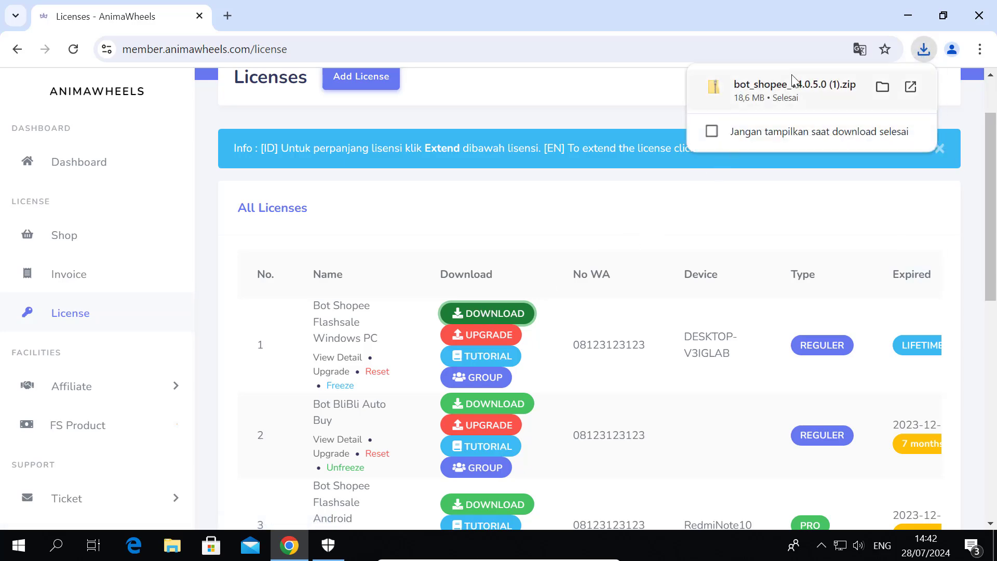
{"action": "left_click", "coordinate": [882, 87]}
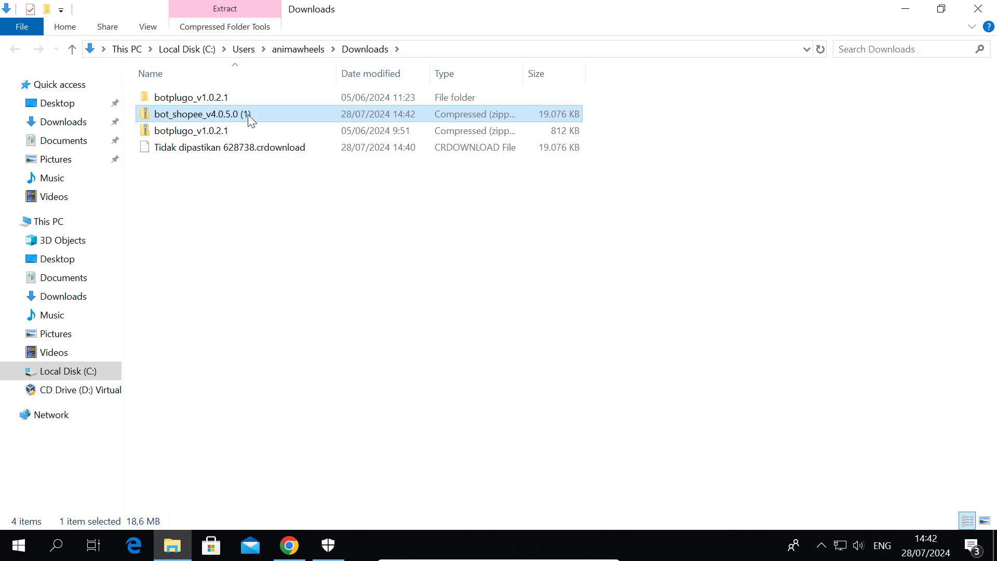
{"action": "right_click", "coordinate": [248, 114]}
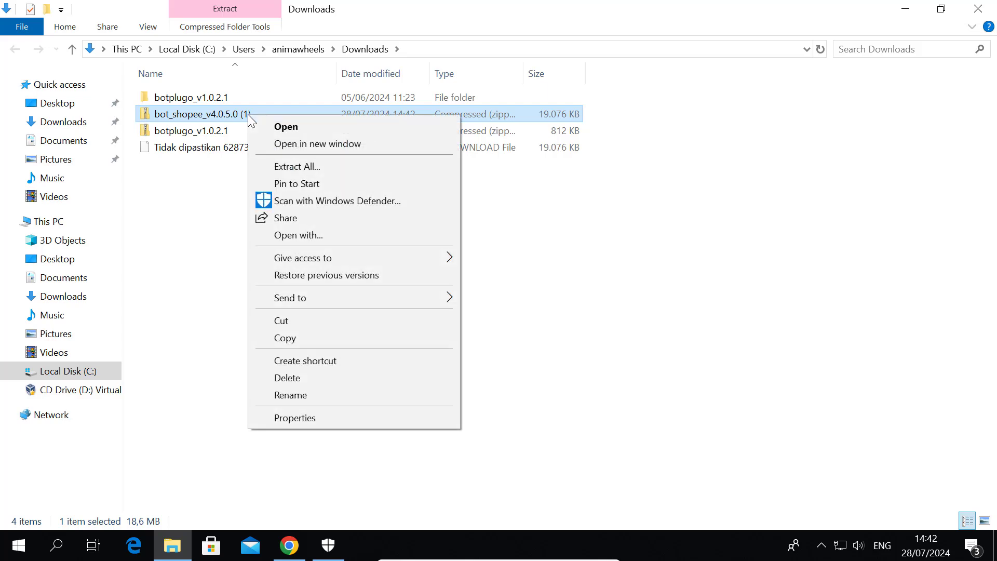
Step: Cut the zip and paste it into Desktop\BOT_SHOPEE
{"action": "left_click", "coordinate": [293, 320]}
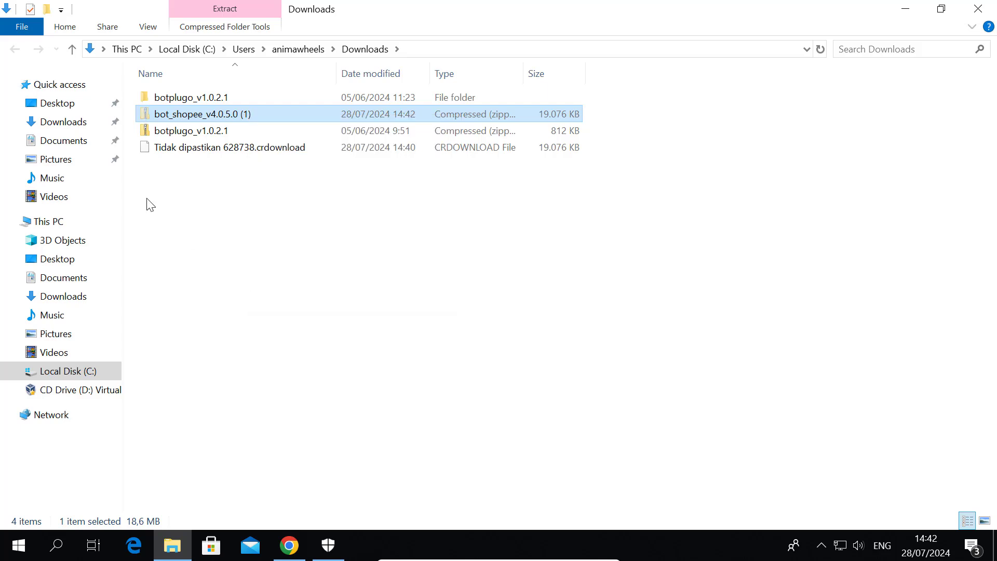
{"action": "left_click", "coordinate": [57, 104]}
{"action": "left_click", "coordinate": [172, 99]}
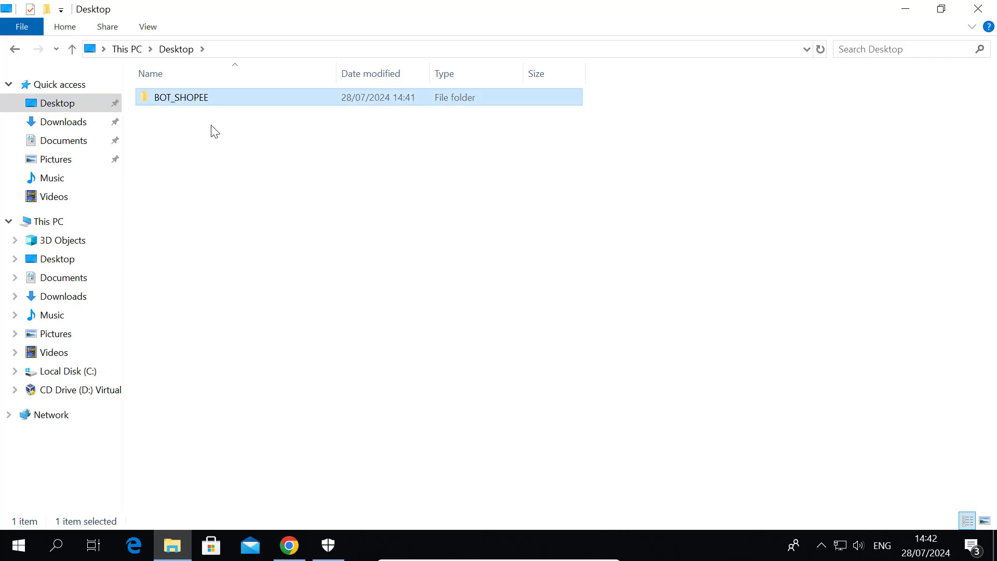
{"action": "double_click", "coordinate": [261, 99]}
{"action": "right_click", "coordinate": [254, 173]}
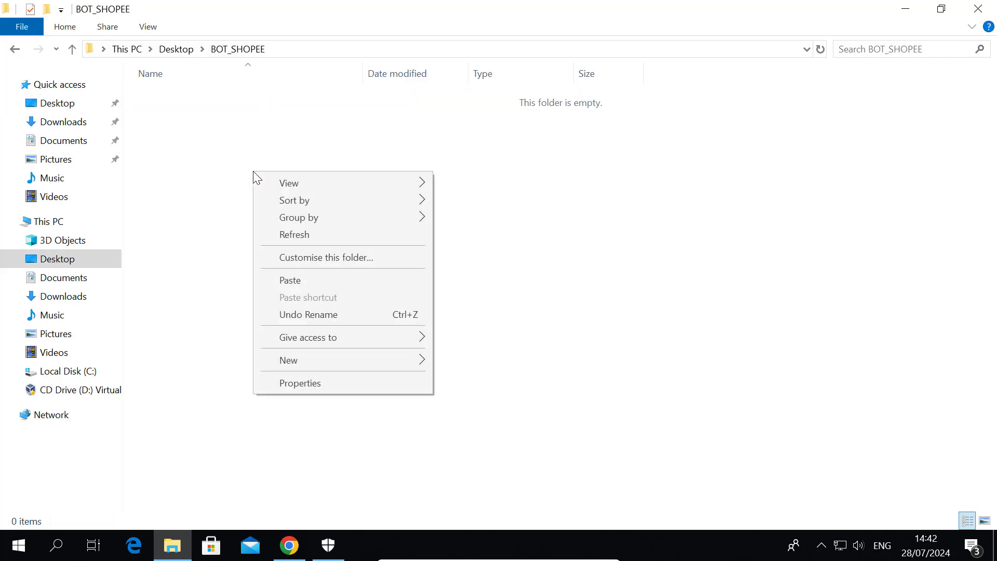
{"action": "left_click", "coordinate": [294, 281]}
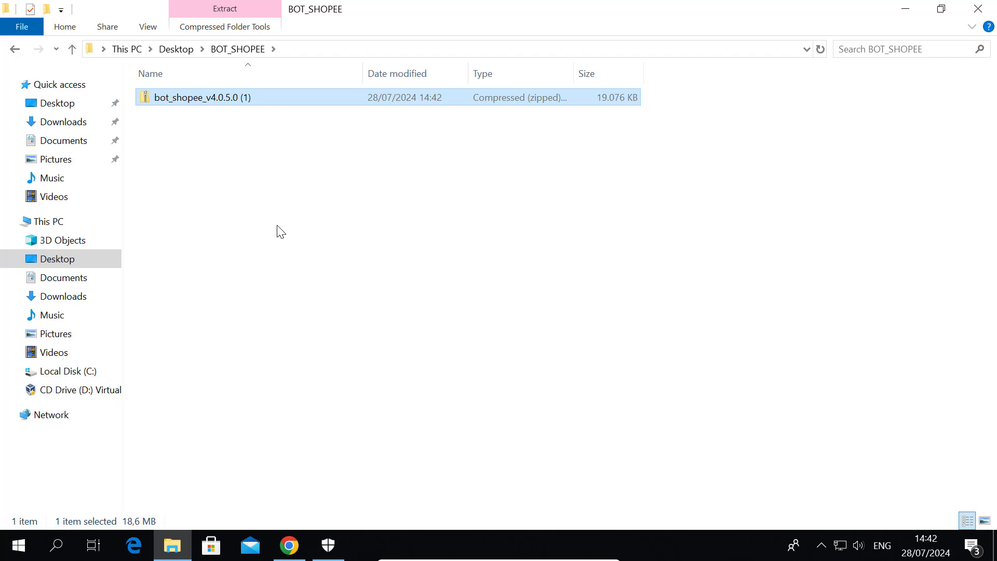
Step: Extract the zip directly into BOT_SHOPEE\ without showing the extracted files
{"action": "right_click", "coordinate": [223, 98]}
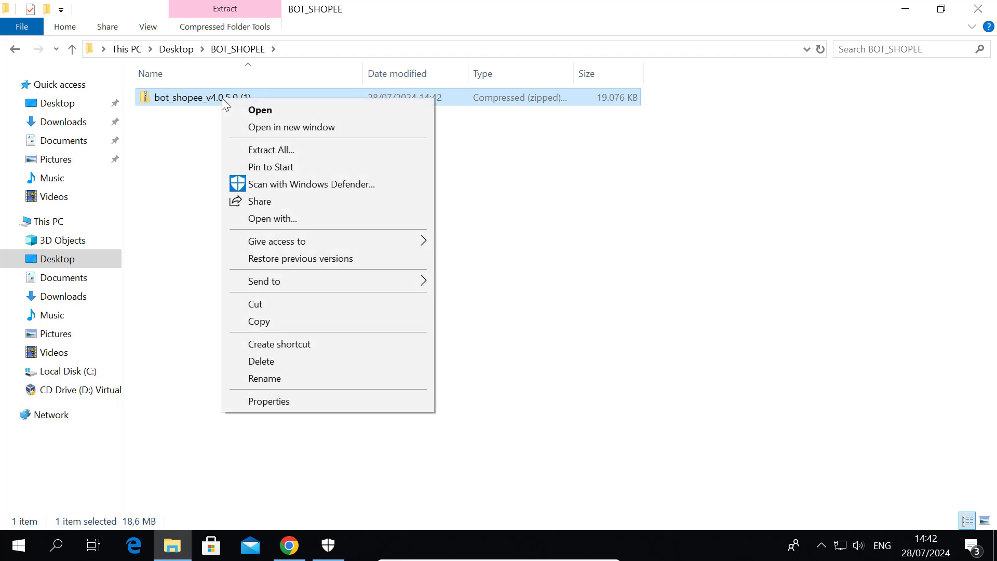
{"action": "left_click", "coordinate": [271, 150]}
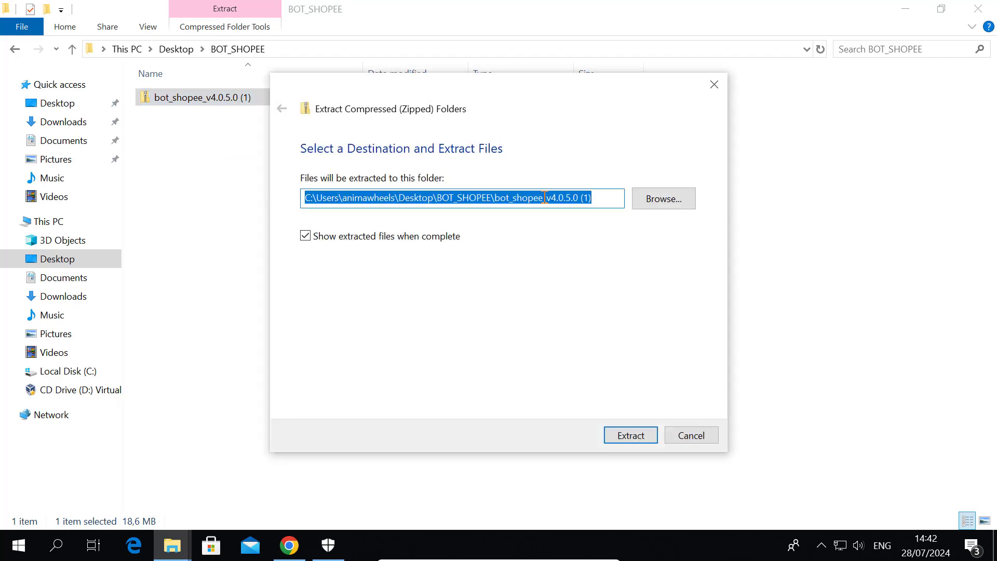
{"action": "left_click_drag", "start_coordinate": [602, 199], "coordinate": [496, 201]}
{"action": "key", "text": "BackSpace"}
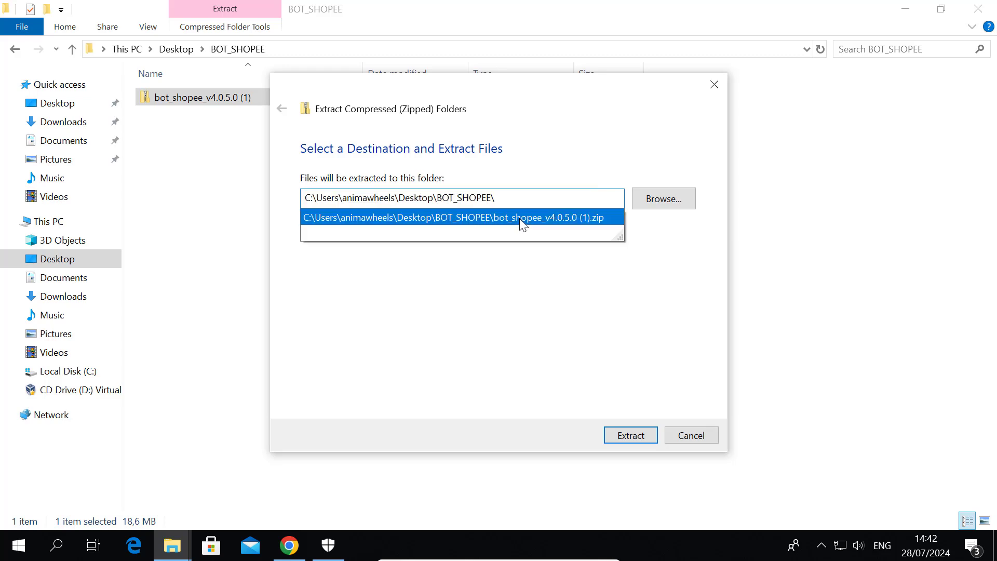
{"action": "left_click", "coordinate": [499, 320]}
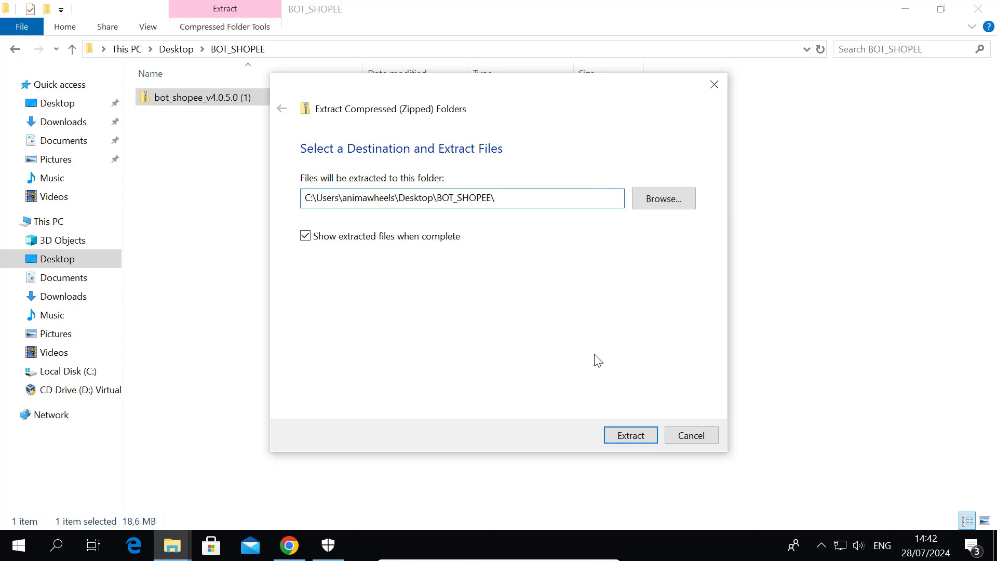
{"action": "left_click", "coordinate": [450, 240]}
{"action": "left_click", "coordinate": [634, 434]}
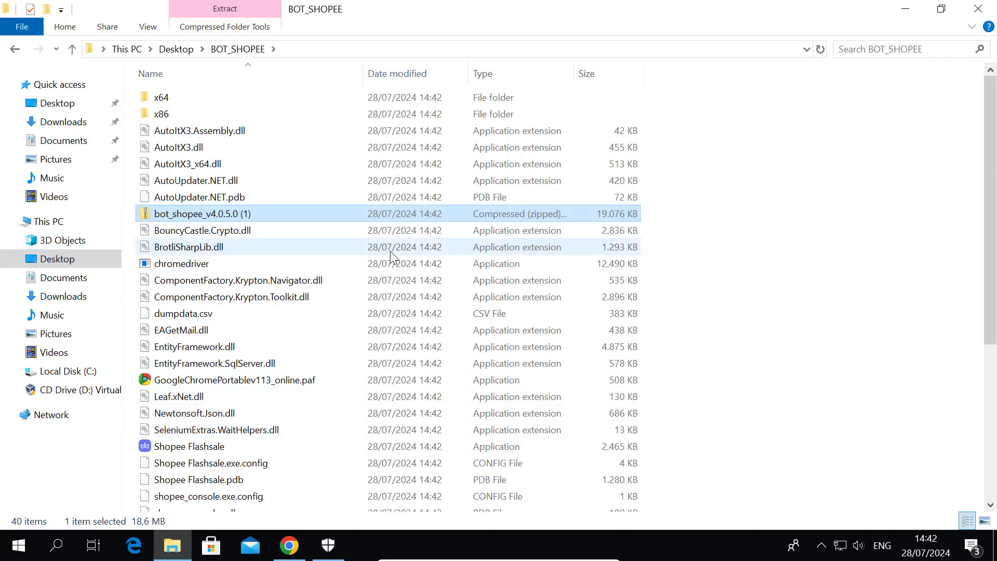
Step: Delete the leftover bot_shopee_v4.0.5.0 (1).zip from BOT_SHOPEE
{"action": "right_click", "coordinate": [414, 222]}
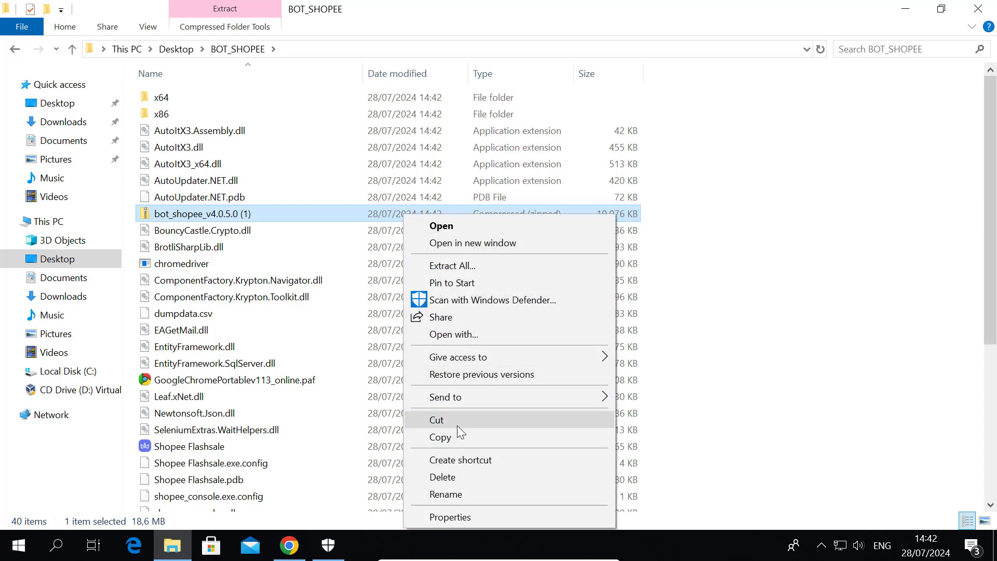
{"action": "left_click", "coordinate": [443, 477]}
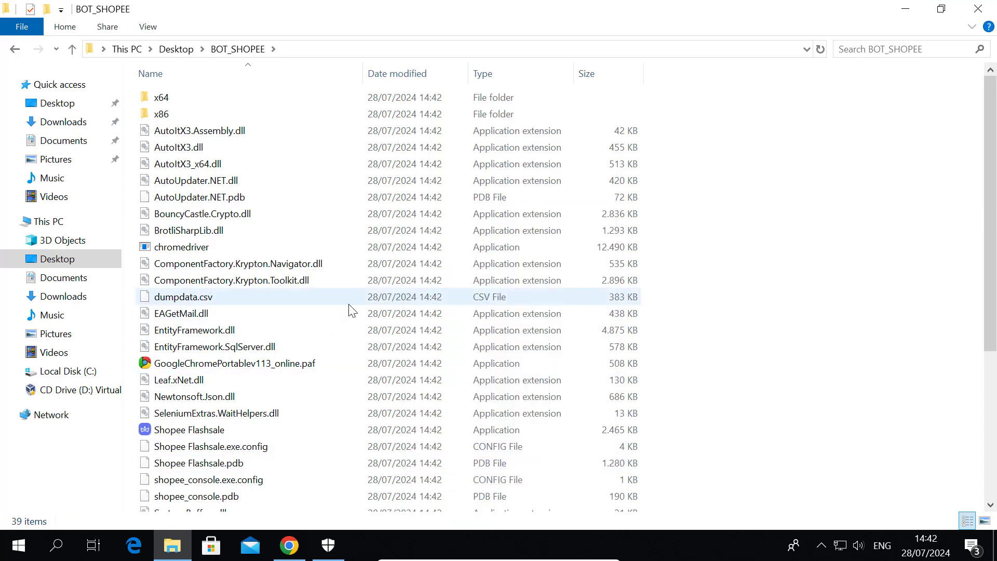
{"action": "scroll", "coordinate": [351, 311], "scroll_direction": "down", "scroll_amount": 3}
Step: Run Shopee Flashsale past SmartScreen and install Google Chrome Portable
{"action": "left_click", "coordinate": [227, 289]}
{"action": "double_click", "coordinate": [227, 289]}
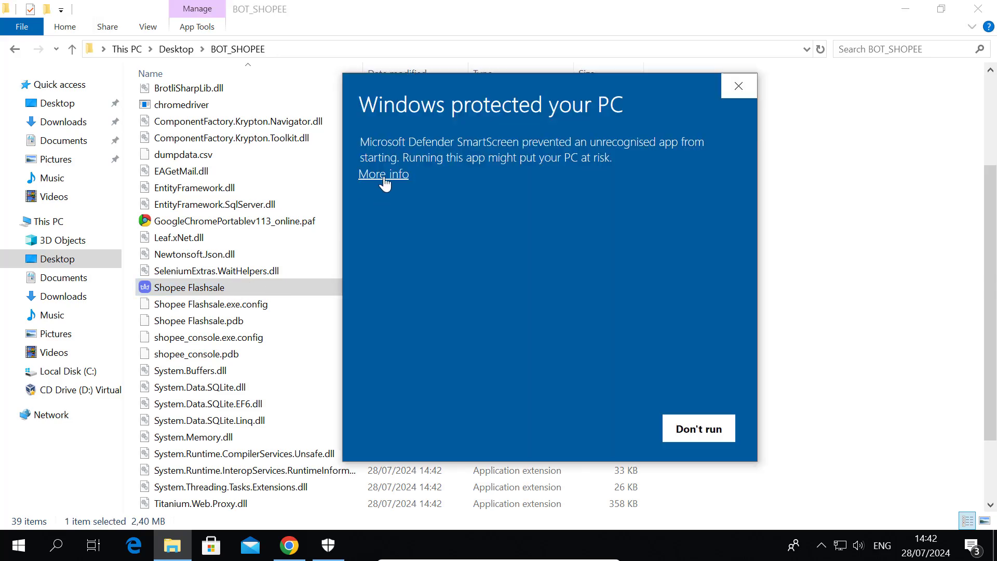
{"action": "left_click", "coordinate": [384, 175]}
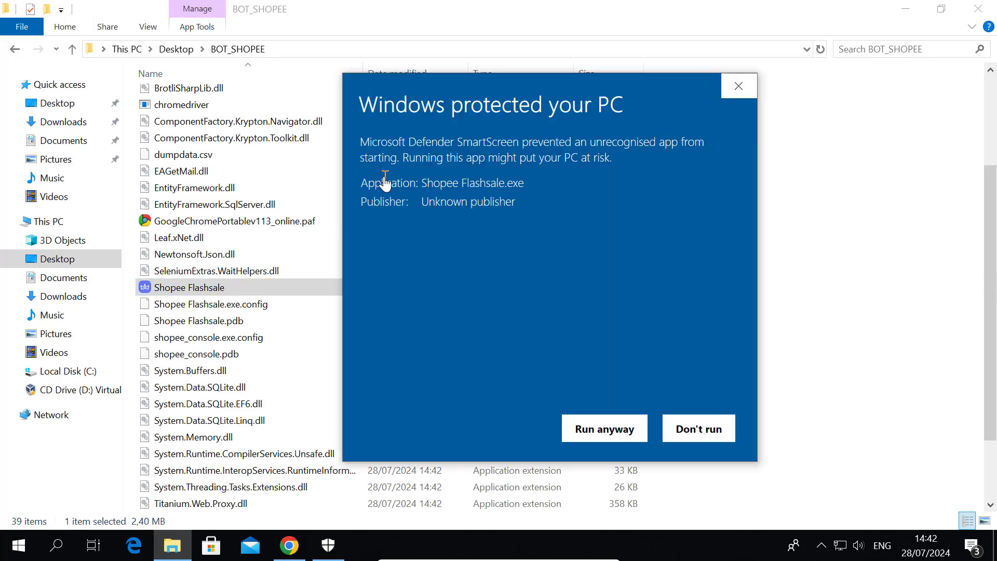
{"action": "left_click", "coordinate": [601, 430]}
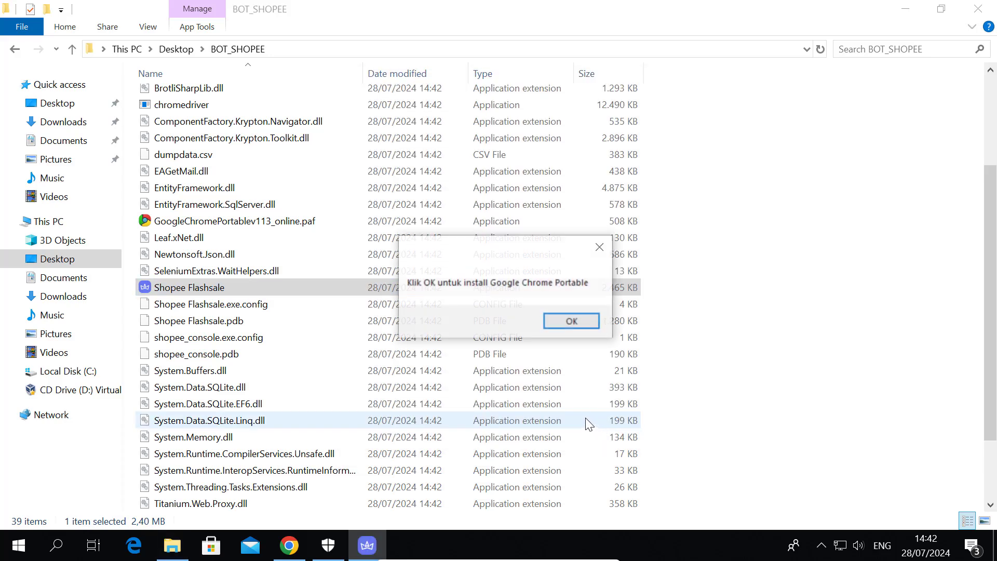
{"action": "left_click", "coordinate": [578, 320]}
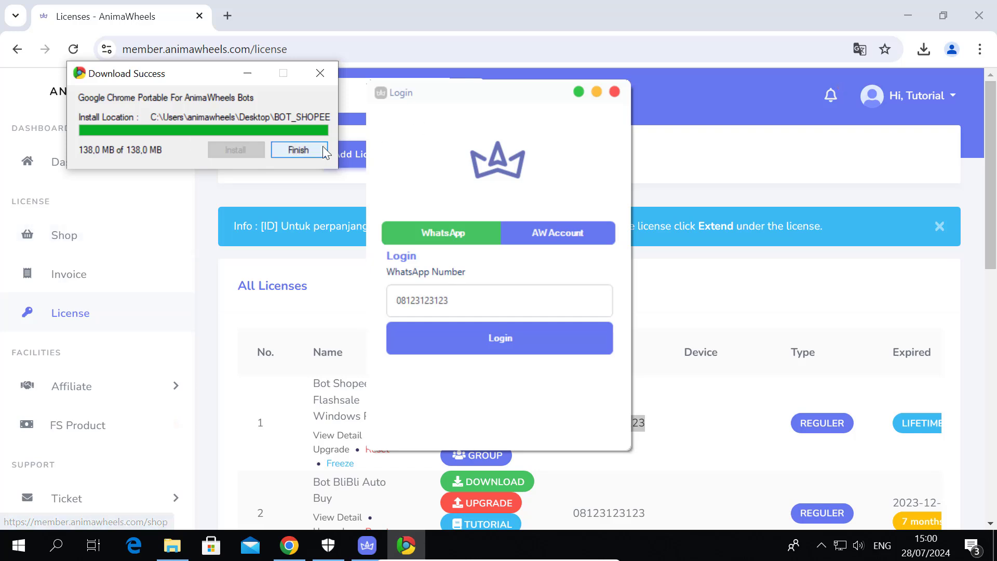
{"action": "left_click", "coordinate": [321, 148]}
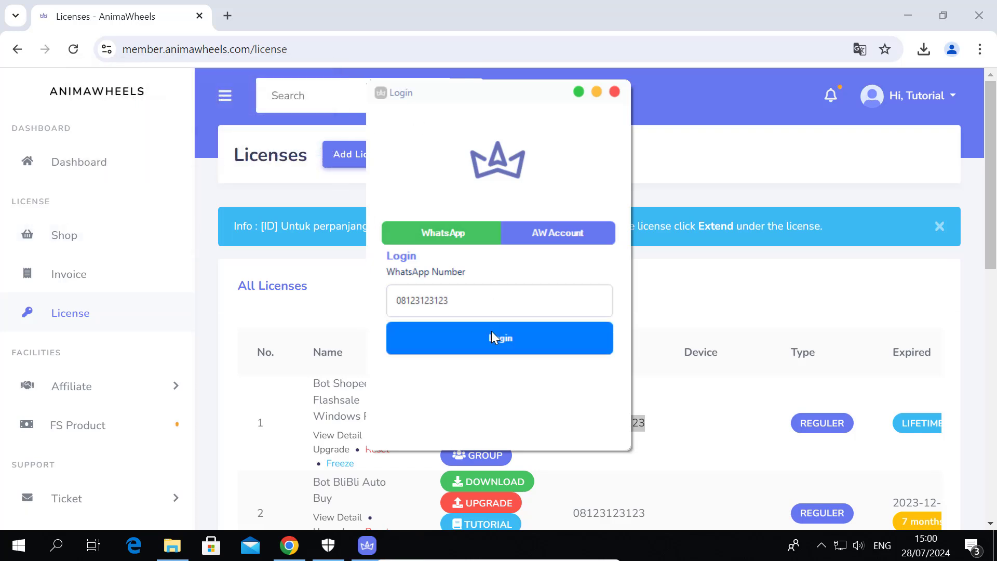
Step: Log in with the WhatsApp number, accept the additional awhttp software, and dismiss the Yay! message
{"action": "left_click", "coordinate": [497, 338]}
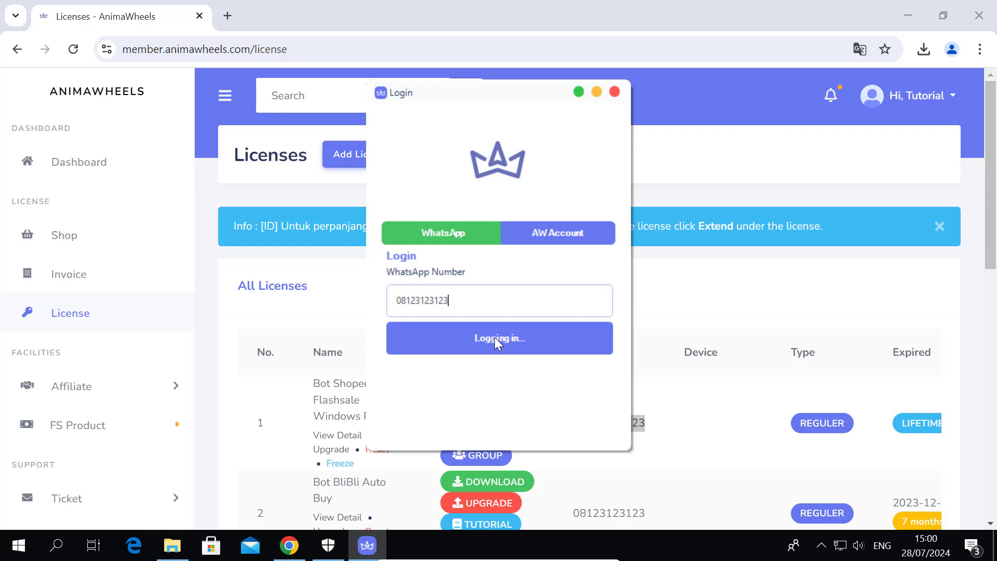
{"action": "left_click", "coordinate": [538, 326]}
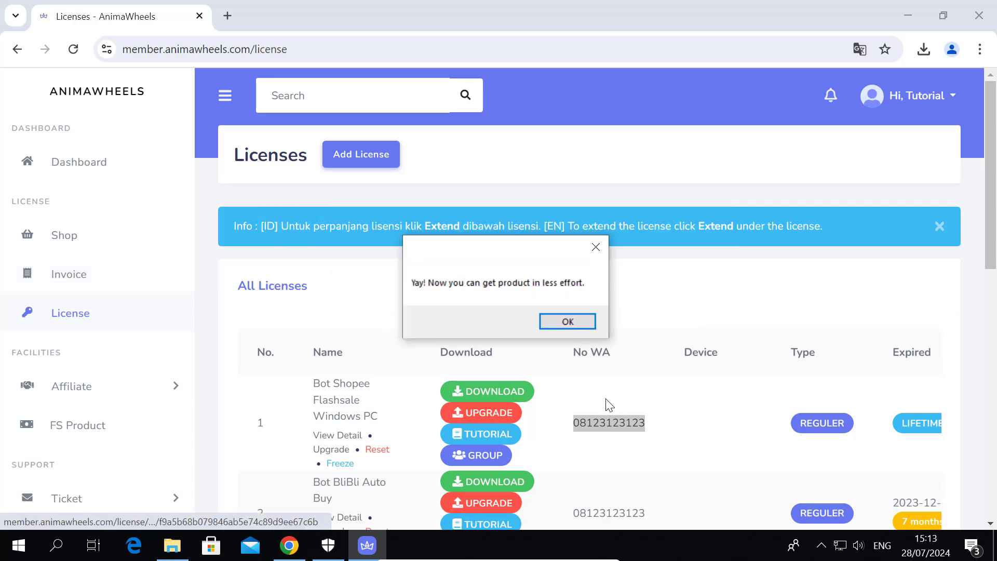
{"action": "left_click", "coordinate": [568, 322]}
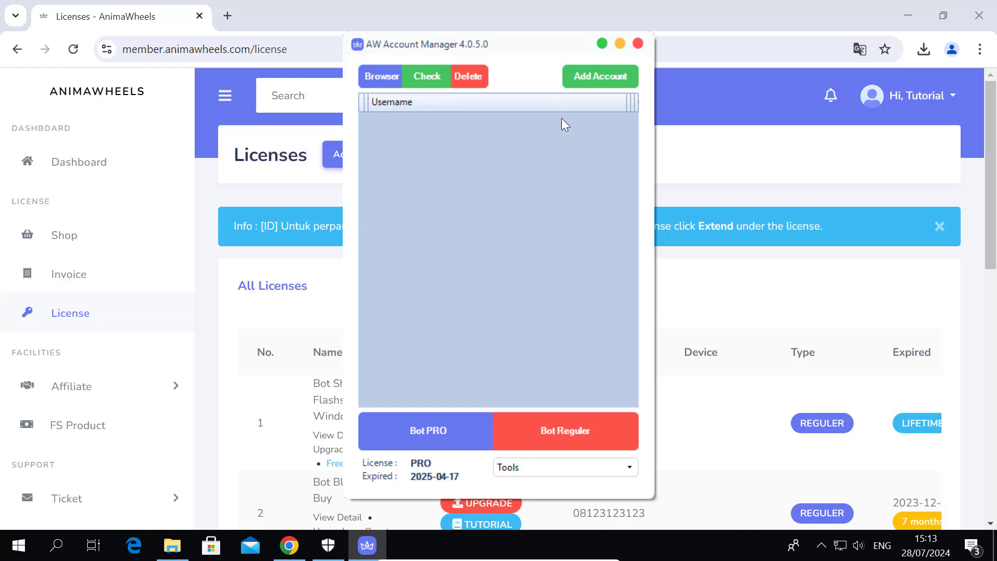
Step: Add a Shopee account via the older Chrome login and allow Chrome on public networks
{"action": "left_click", "coordinate": [590, 79]}
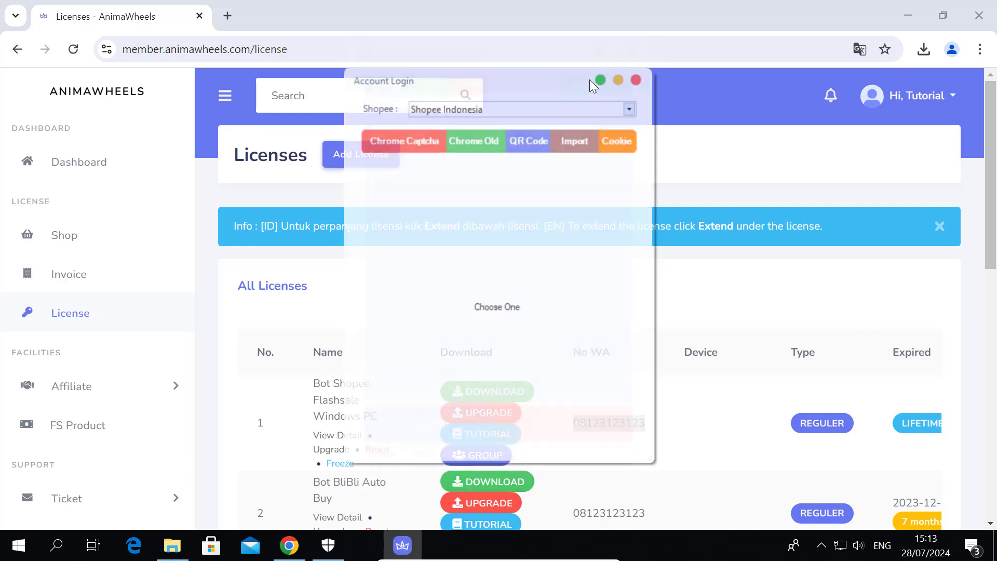
{"action": "left_click", "coordinate": [460, 141]}
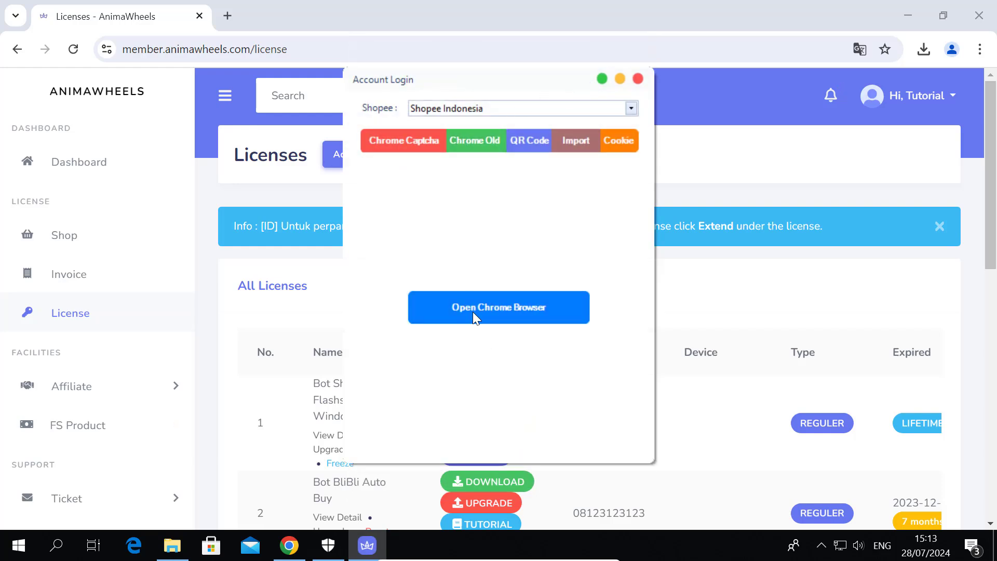
{"action": "left_click", "coordinate": [472, 311]}
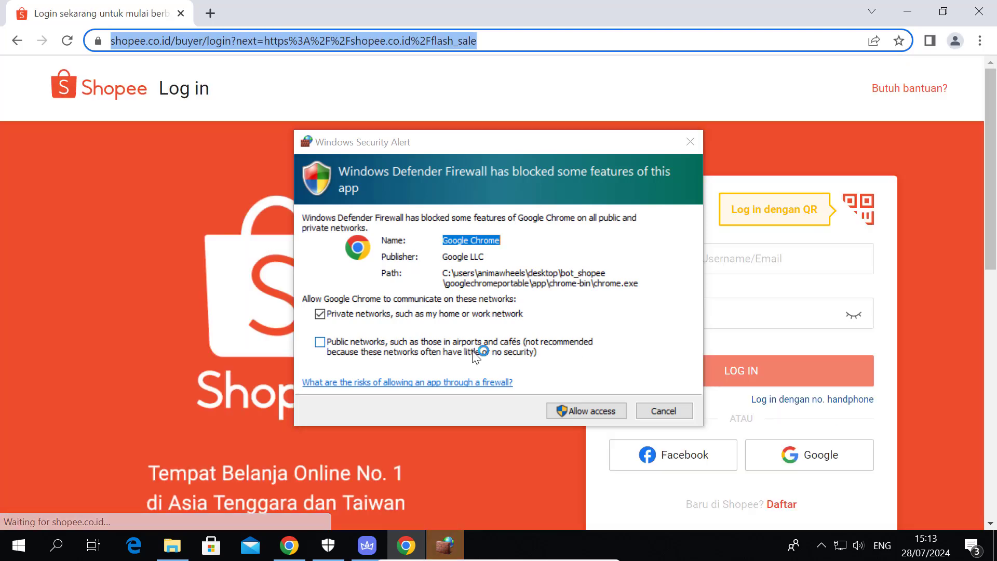
{"action": "left_click", "coordinate": [473, 352]}
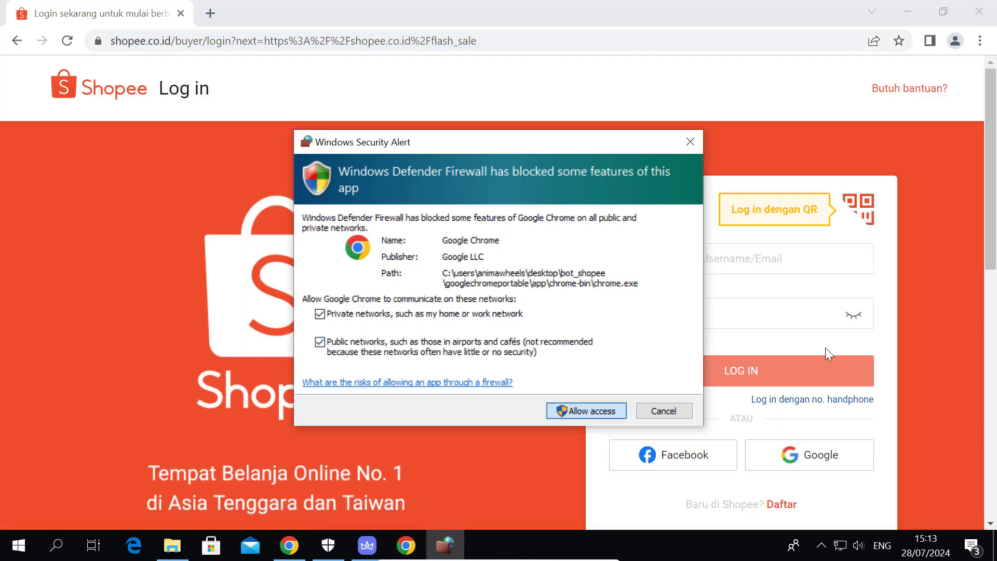
{"action": "left_click", "coordinate": [690, 142]}
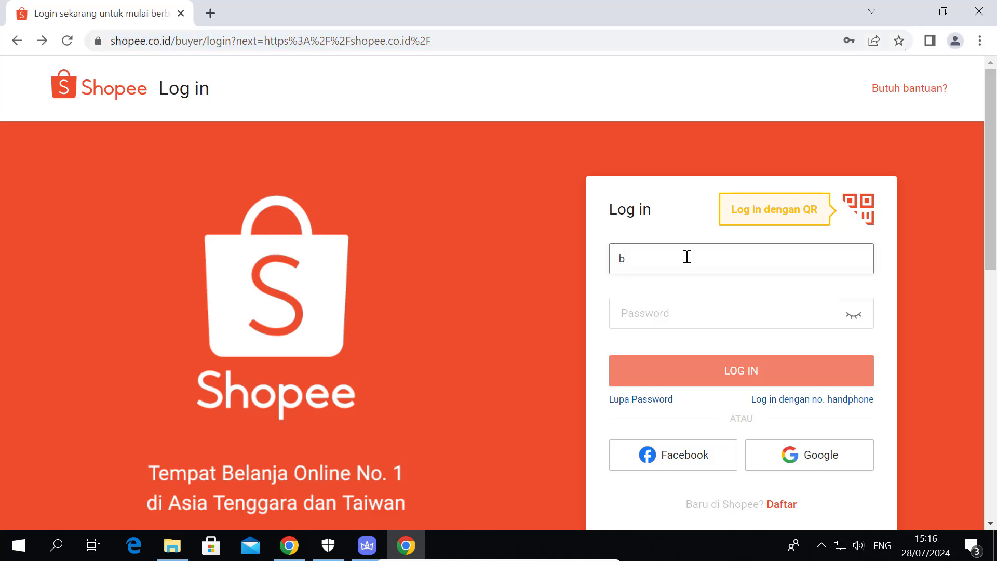
Step: Enter the Shopee account username and password and submit the login
{"action": "left_click", "coordinate": [726, 313]}
{"action": "type", "text": "********"}
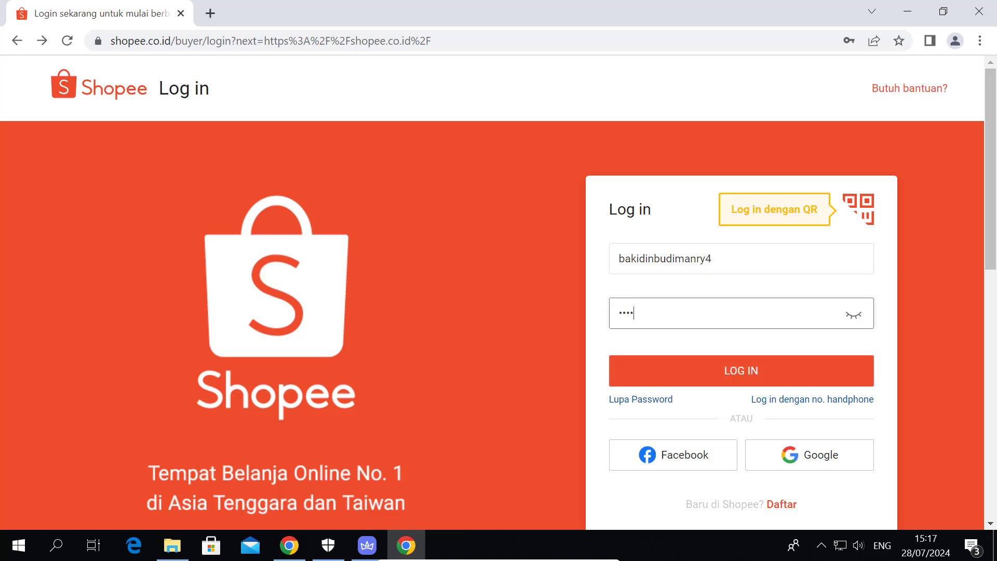
{"action": "type", "text": "**"}
{"action": "left_click", "coordinate": [690, 372]}
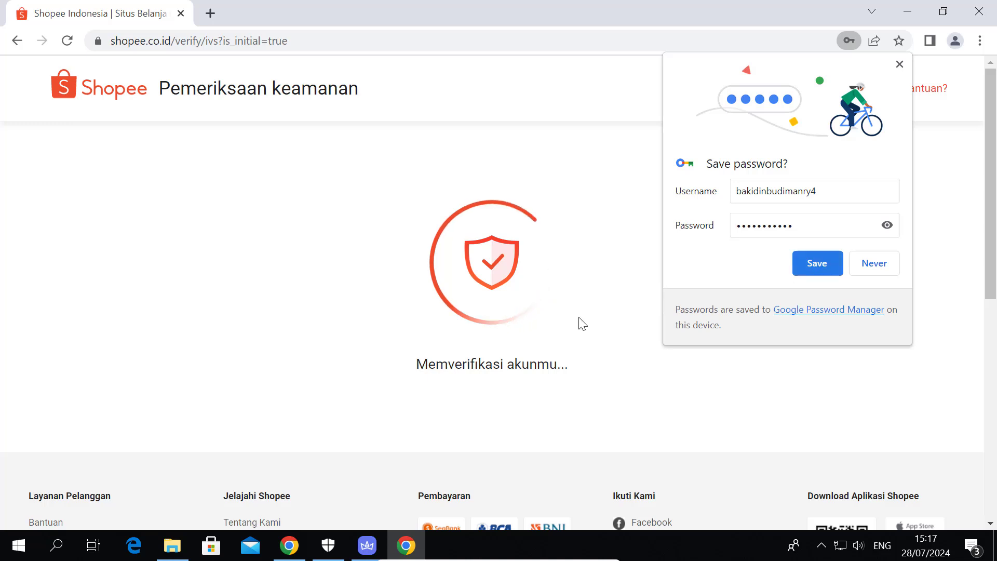
Step: Verify with the emailed OTP code after the slider puzzle, then save the password
{"action": "left_click", "coordinate": [467, 401]}
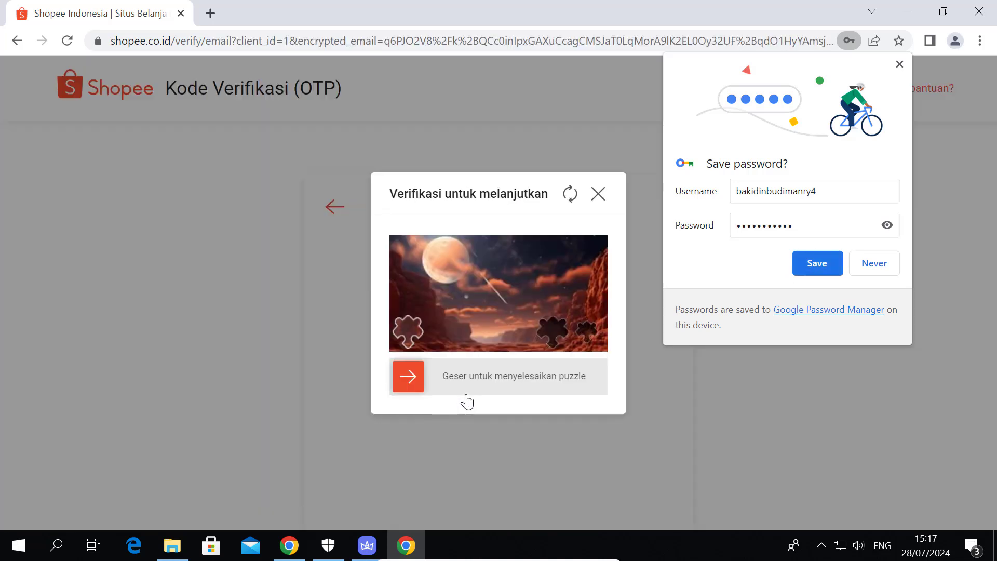
{"action": "left_click_drag", "start_coordinate": [407, 376], "coordinate": [551, 379]}
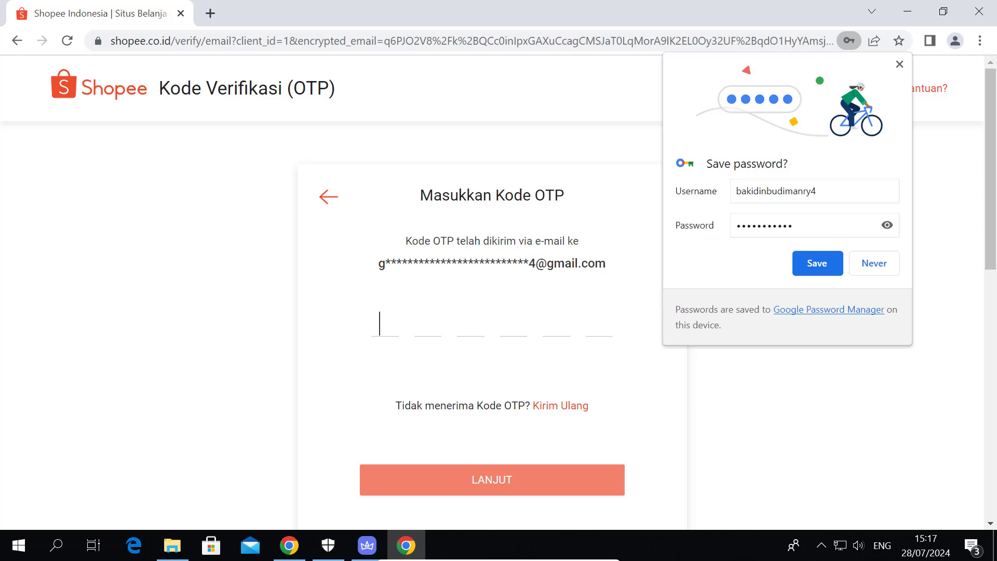
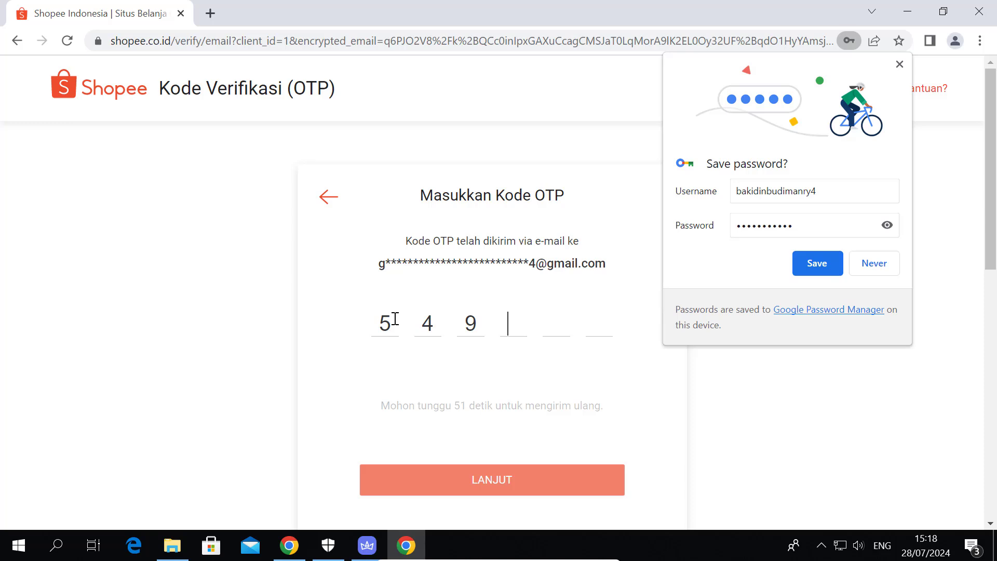
{"action": "left_click", "coordinate": [485, 480]}
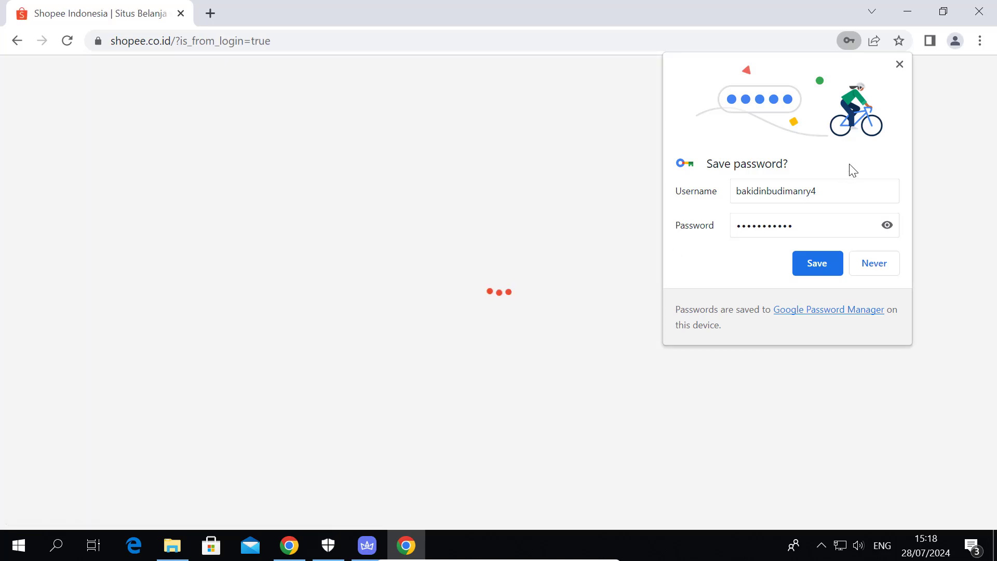
{"action": "left_click", "coordinate": [815, 262]}
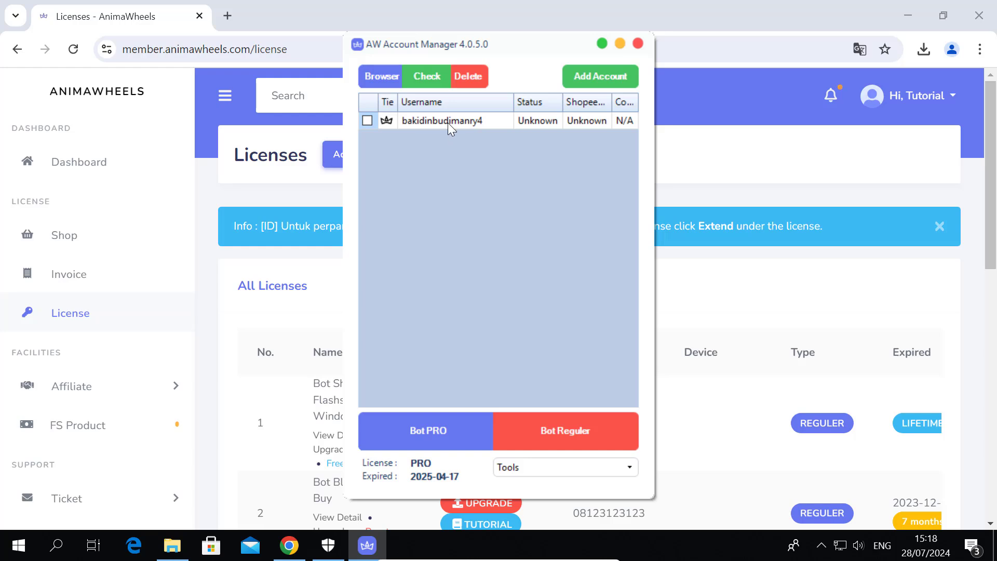
Step: Confirm the account shows Login, then run Update Cookie and accept the certificate installation
{"action": "left_click", "coordinate": [428, 75]}
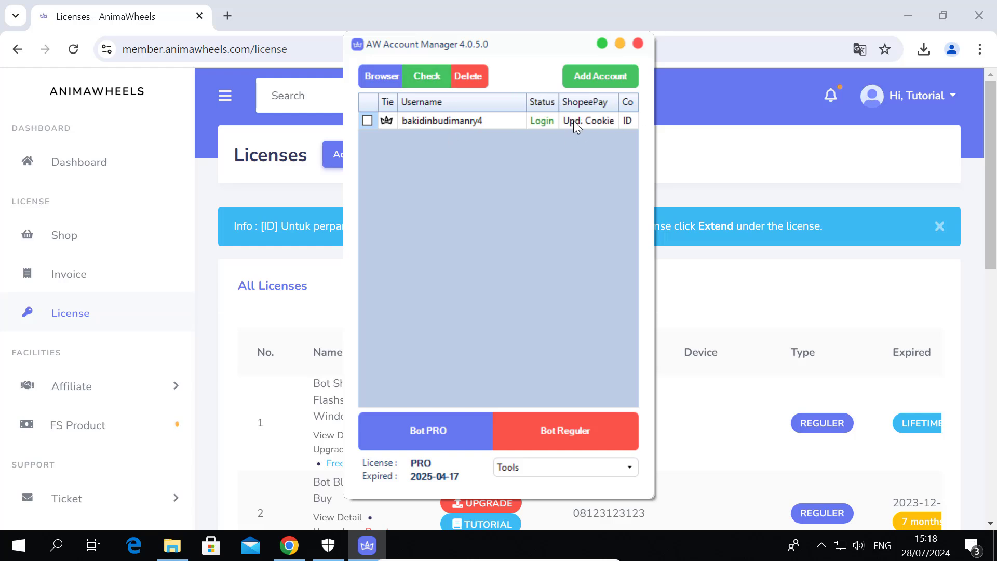
{"action": "left_click", "coordinate": [574, 121]}
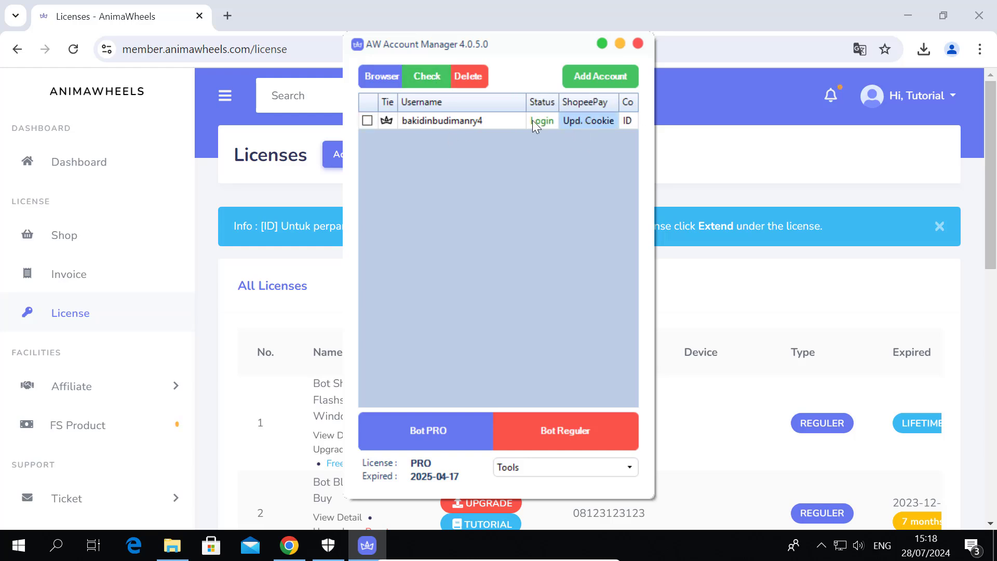
{"action": "left_click", "coordinate": [509, 118]}
{"action": "right_click", "coordinate": [487, 119]}
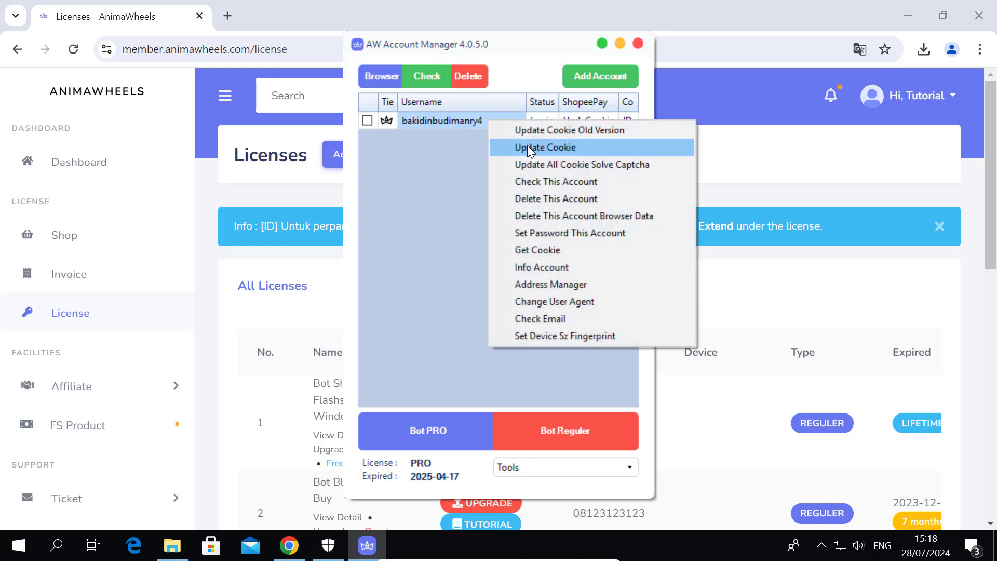
{"action": "left_click", "coordinate": [564, 147]}
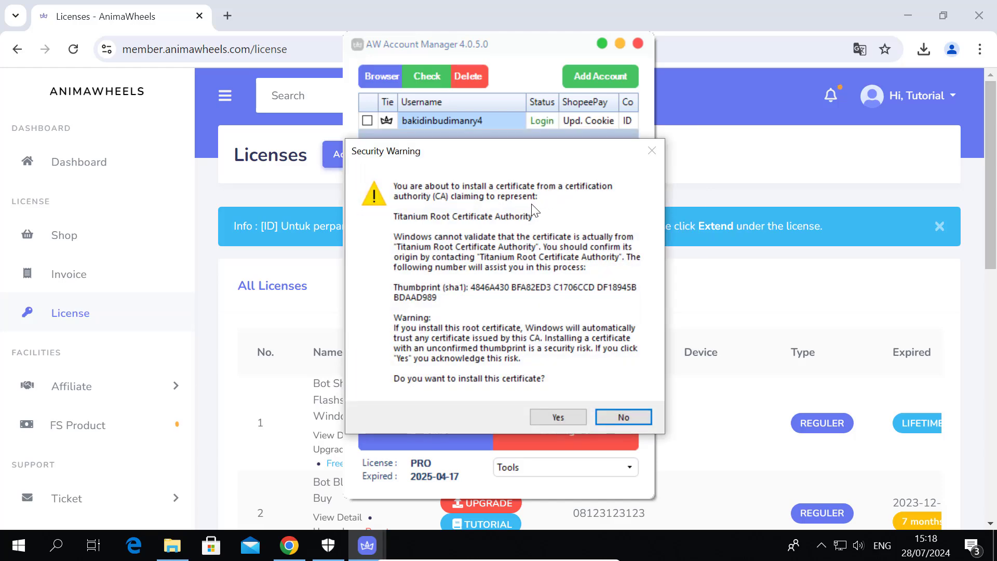
{"action": "left_click", "coordinate": [556, 416]}
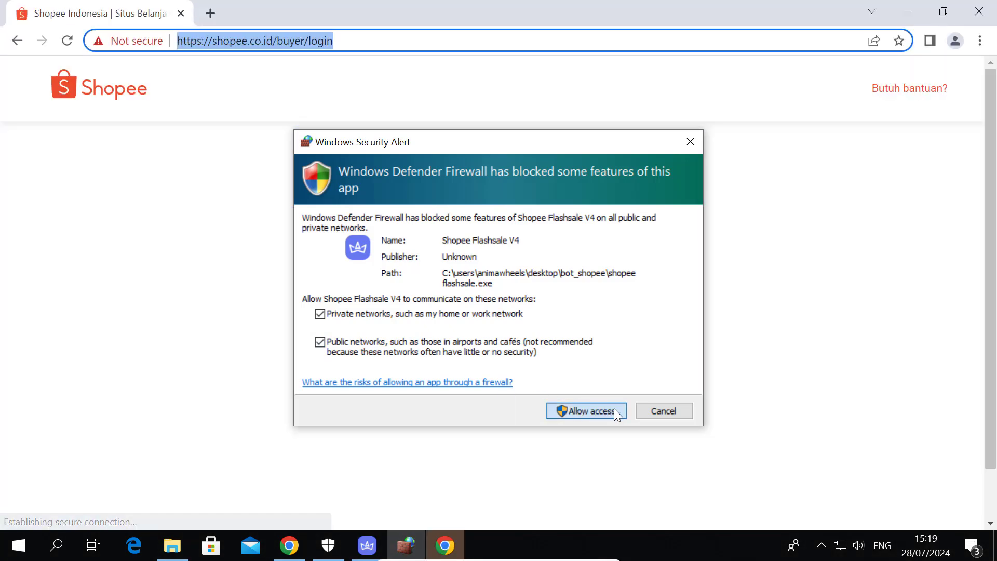
Step: Allow the bot through the firewall, attempt the icon captcha, then reload and reach the Shopee homepage
{"action": "left_click", "coordinate": [614, 409]}
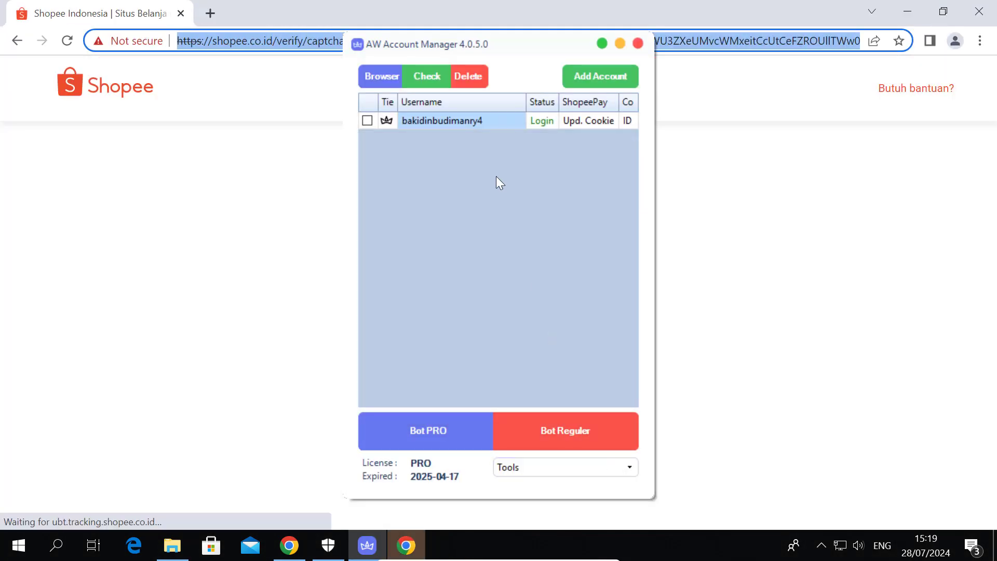
{"action": "left_click_drag", "start_coordinate": [476, 46], "coordinate": [735, 50]}
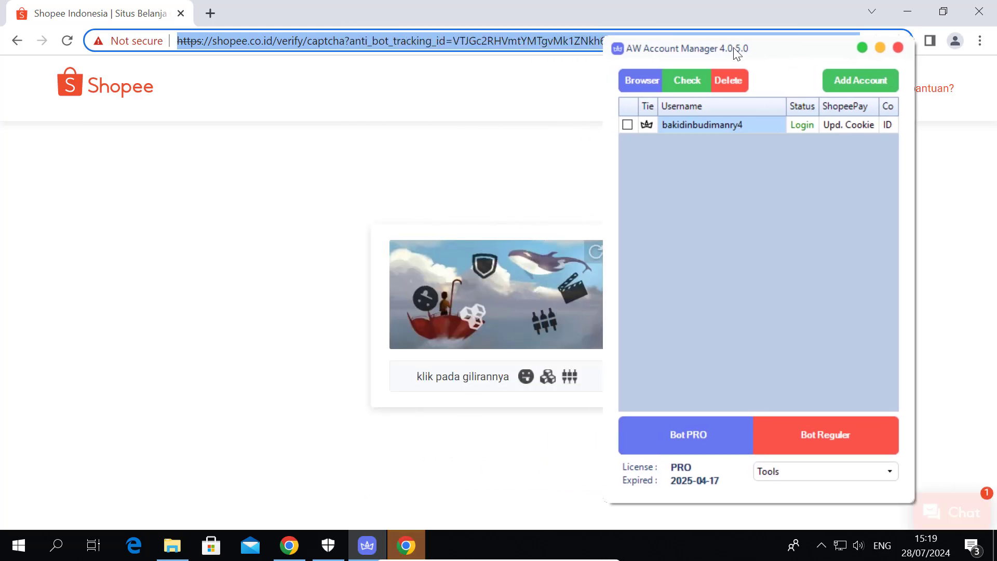
{"action": "left_click", "coordinate": [435, 306]}
{"action": "left_click", "coordinate": [422, 298]}
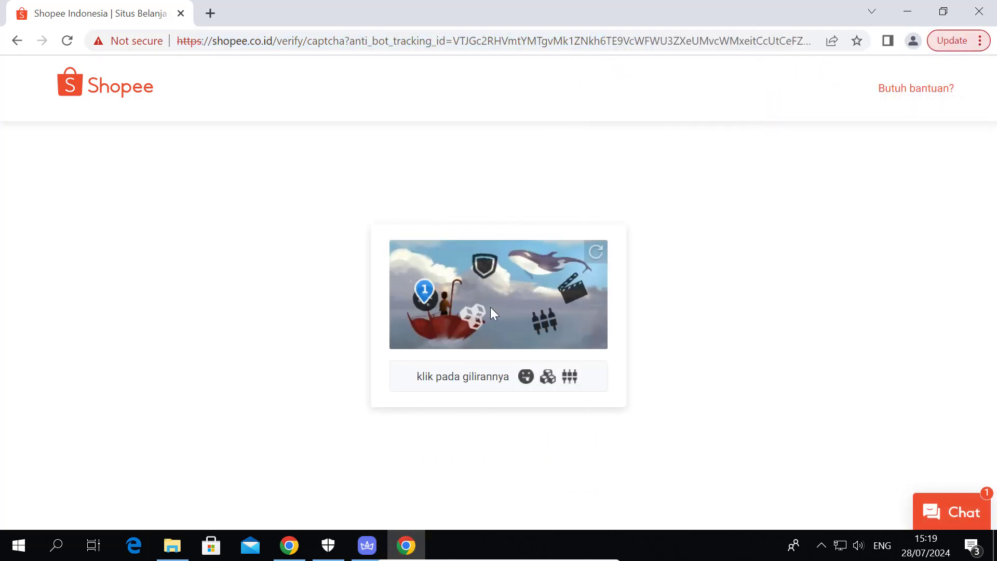
{"action": "left_click", "coordinate": [471, 315]}
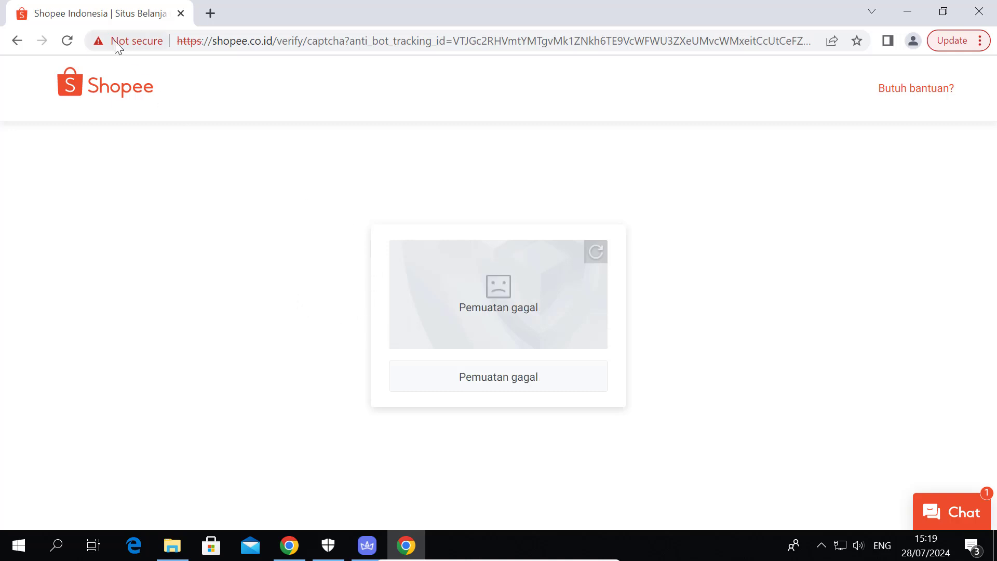
{"action": "left_click", "coordinate": [67, 41]}
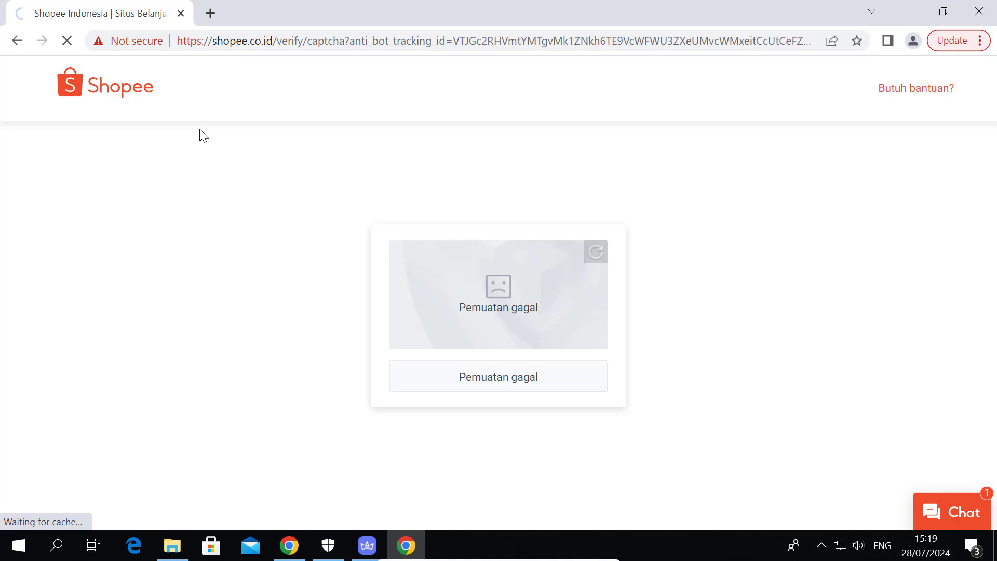
{"action": "left_click", "coordinate": [146, 94]}
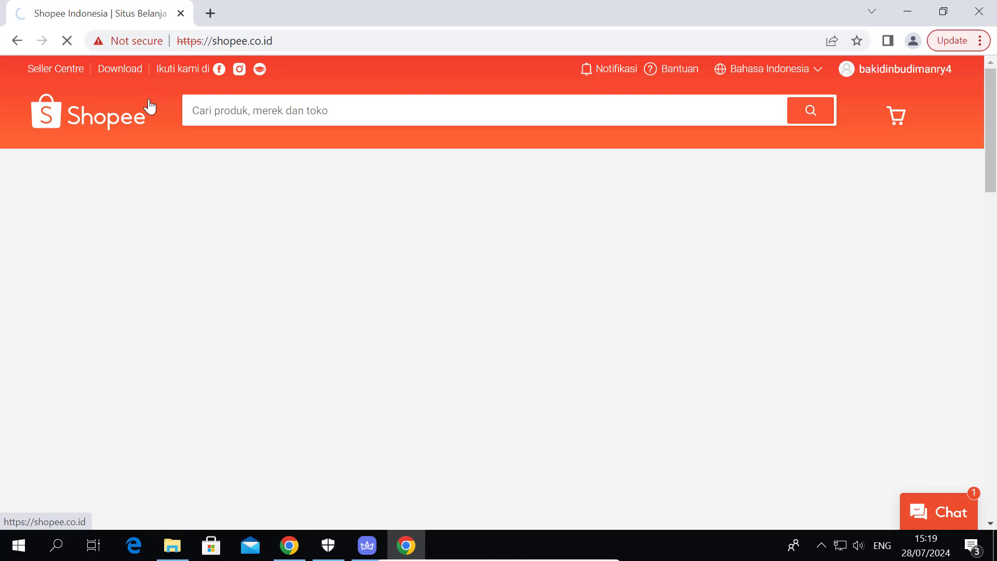
Step: Rerun the account's Update Cookie, solve the slider captcha, and close the Shopee window
{"action": "left_click", "coordinate": [180, 13]}
{"action": "right_click", "coordinate": [740, 130]}
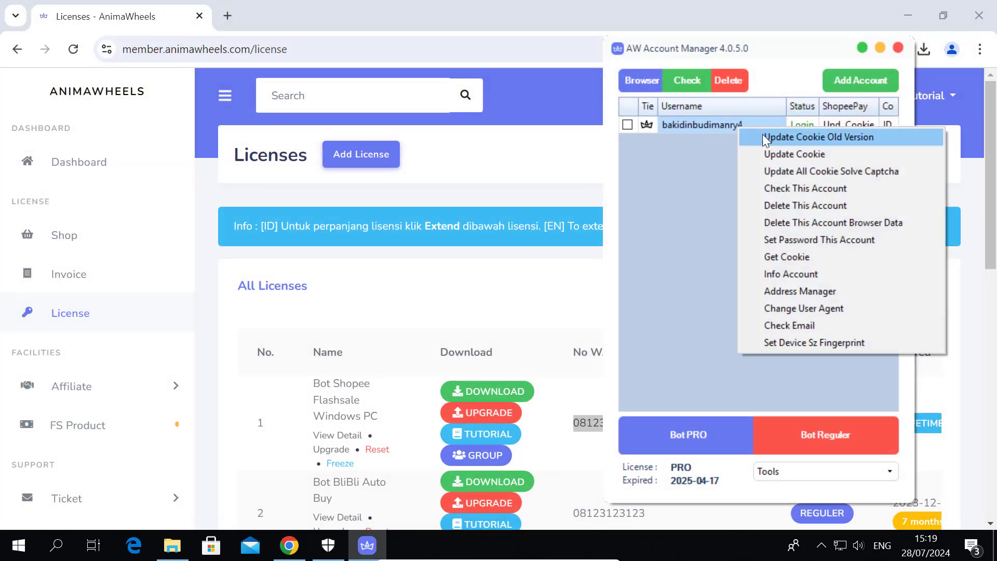
{"action": "left_click", "coordinate": [783, 155]}
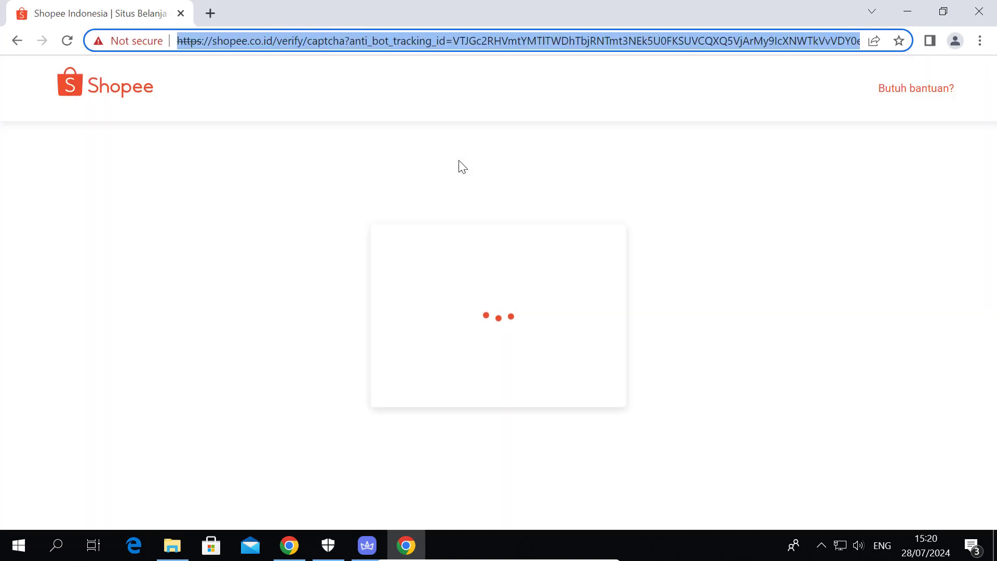
{"action": "left_click_drag", "start_coordinate": [413, 378], "coordinate": [556, 380]}
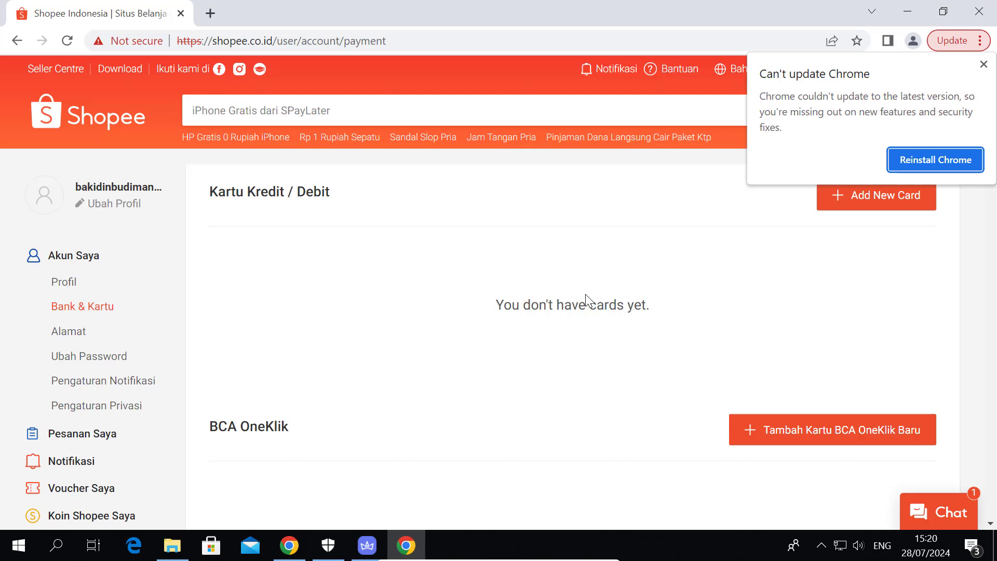
{"action": "key", "text": "ctrl+w"}
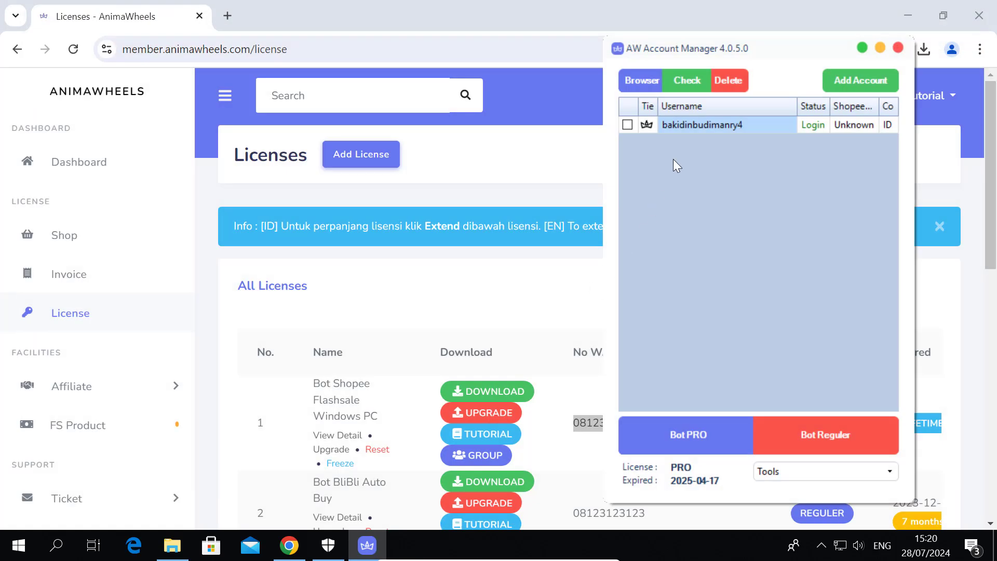
Step: Recheck the account so ShopeePay reads 0 and bring the Shopee Flashsale bot window forward
{"action": "left_click", "coordinate": [691, 79]}
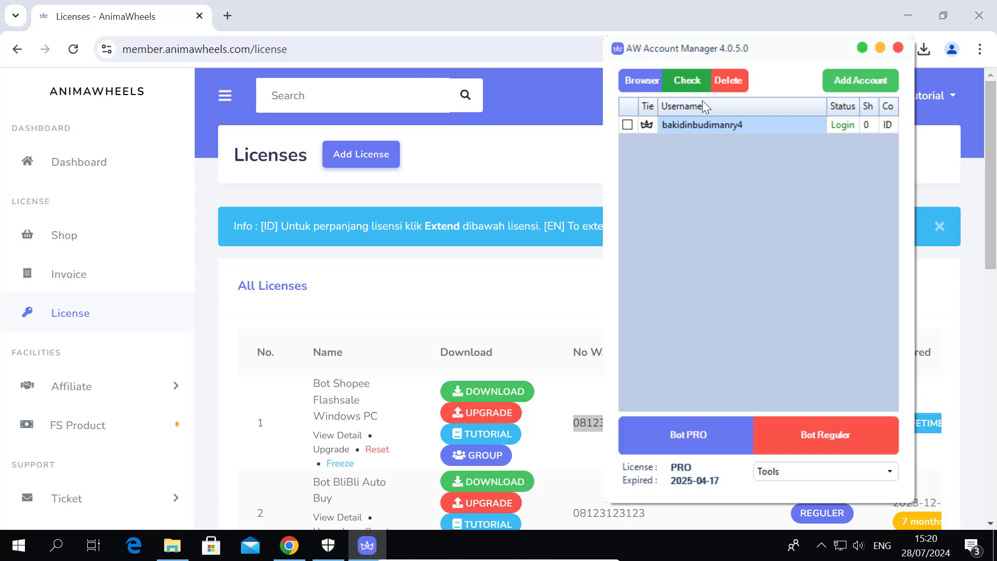
{"action": "left_click", "coordinate": [868, 125]}
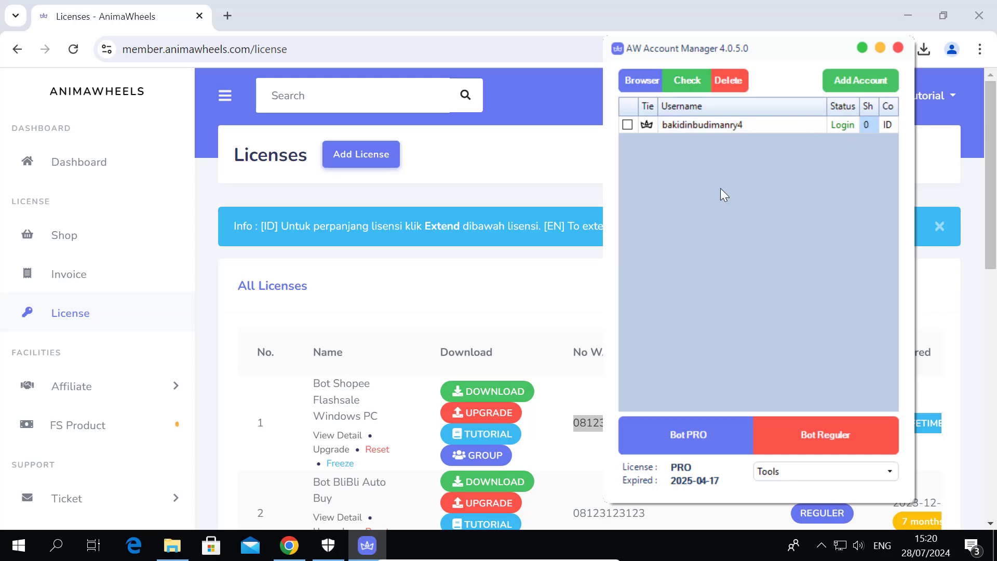
{"action": "left_click", "coordinate": [226, 14]}
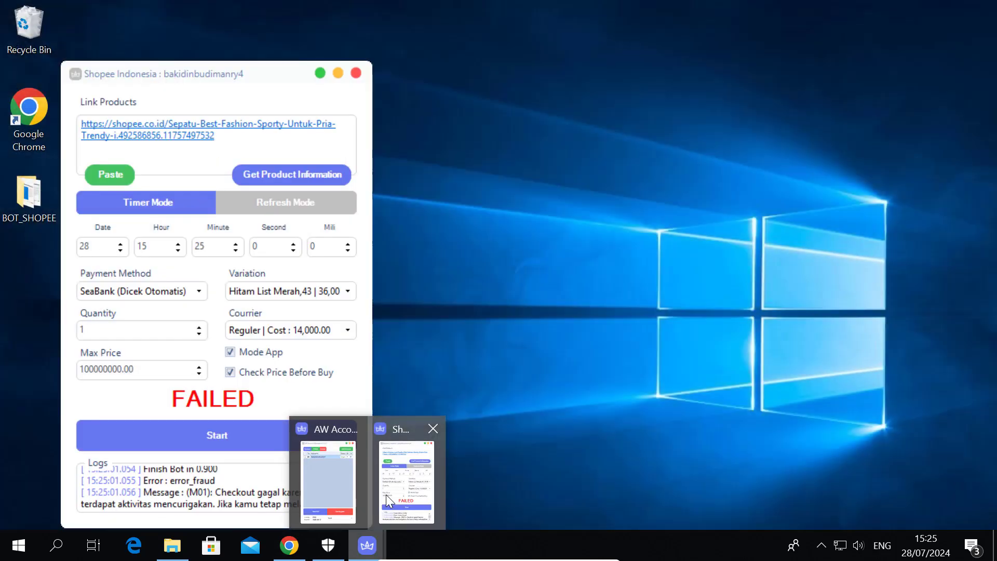
{"action": "left_click", "coordinate": [385, 494]}
Step: In Bot Reguler, paste the K32 sneakers link and fetch details: Cokelat,41, Reguler courier 17,000.00
{"action": "left_click", "coordinate": [119, 183]}
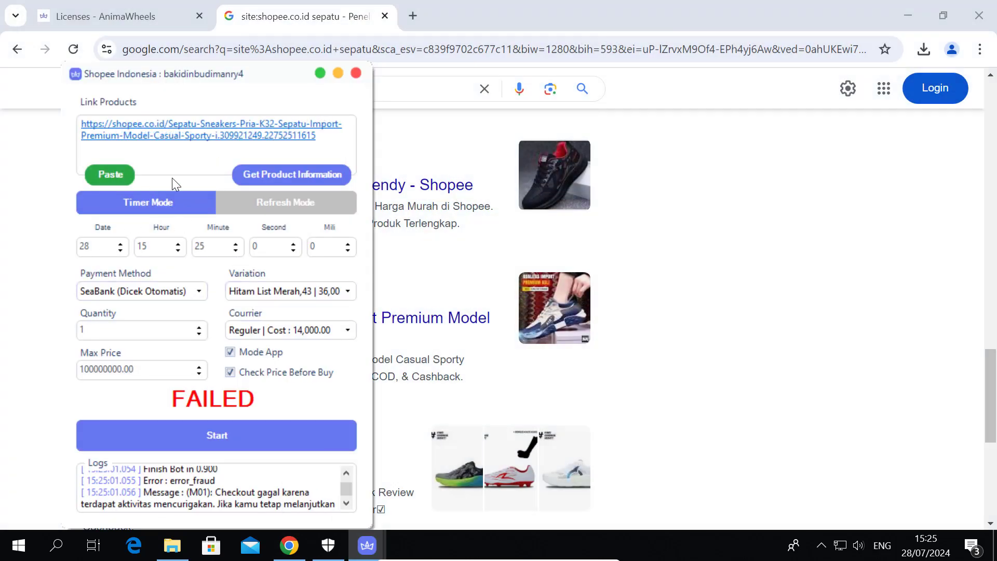
{"action": "left_click", "coordinate": [354, 75]}
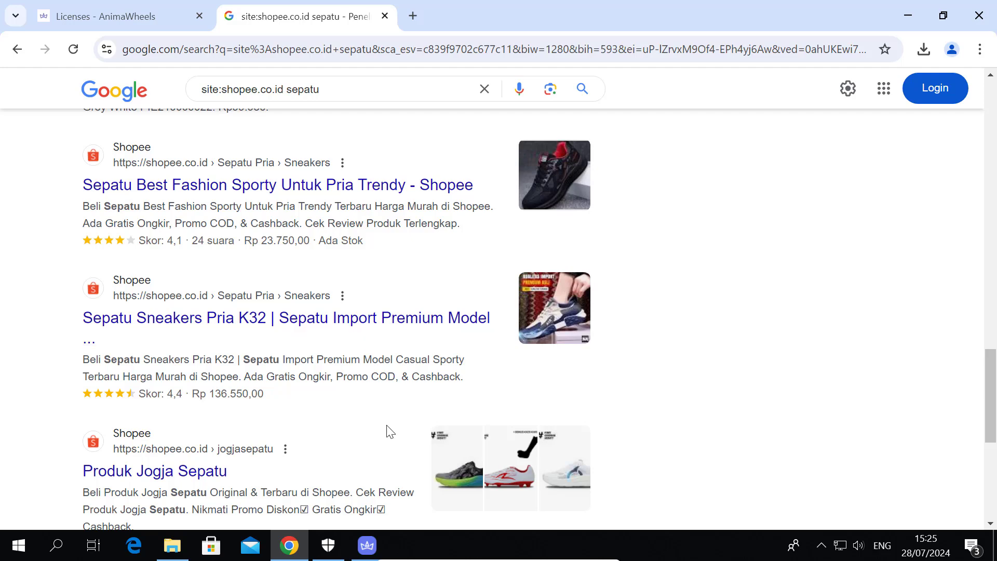
{"action": "left_click", "coordinate": [367, 543]}
{"action": "left_click", "coordinate": [784, 424]}
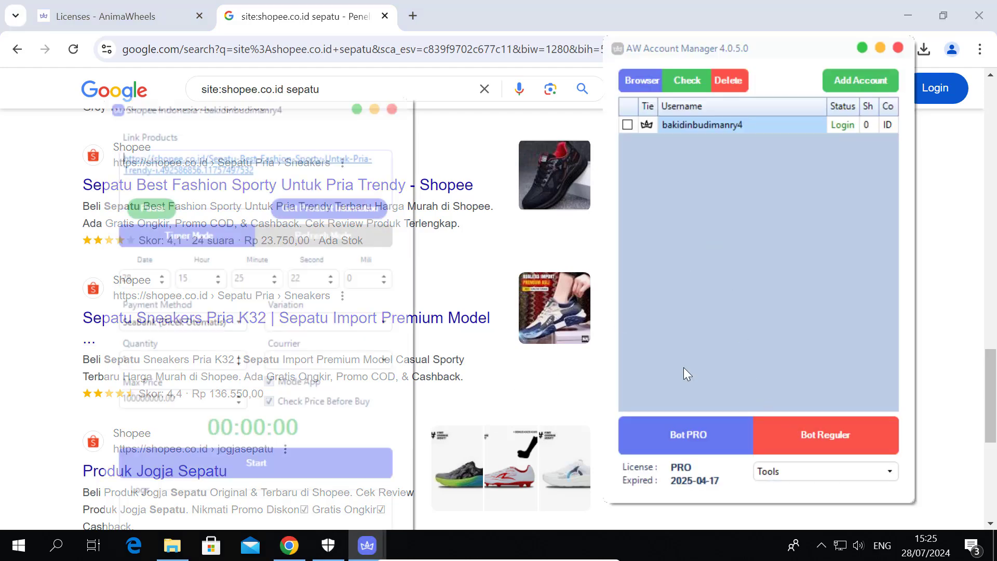
{"action": "left_click", "coordinate": [165, 205]}
{"action": "left_click", "coordinate": [310, 205]}
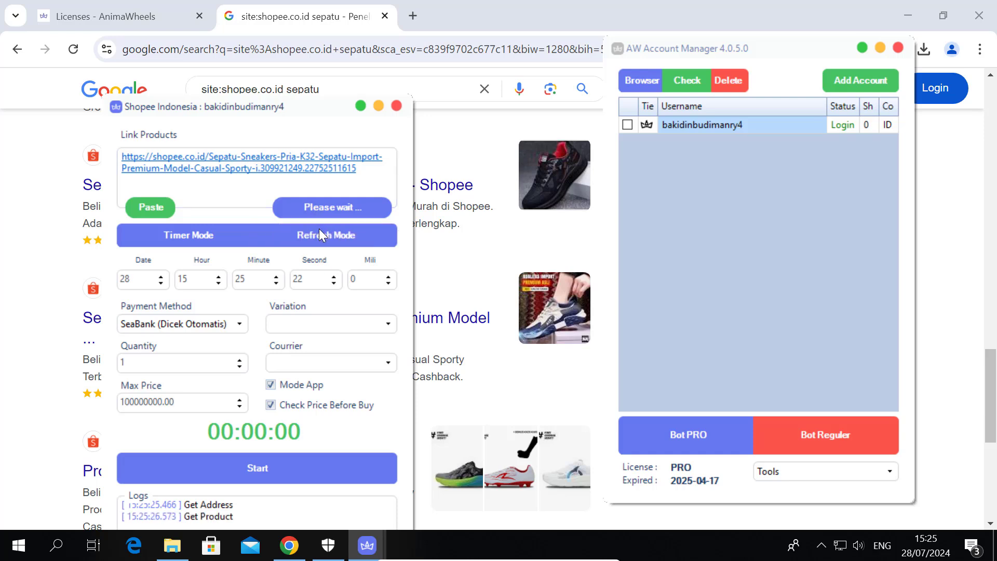
{"action": "left_click_drag", "start_coordinate": [254, 112], "coordinate": [249, 66]}
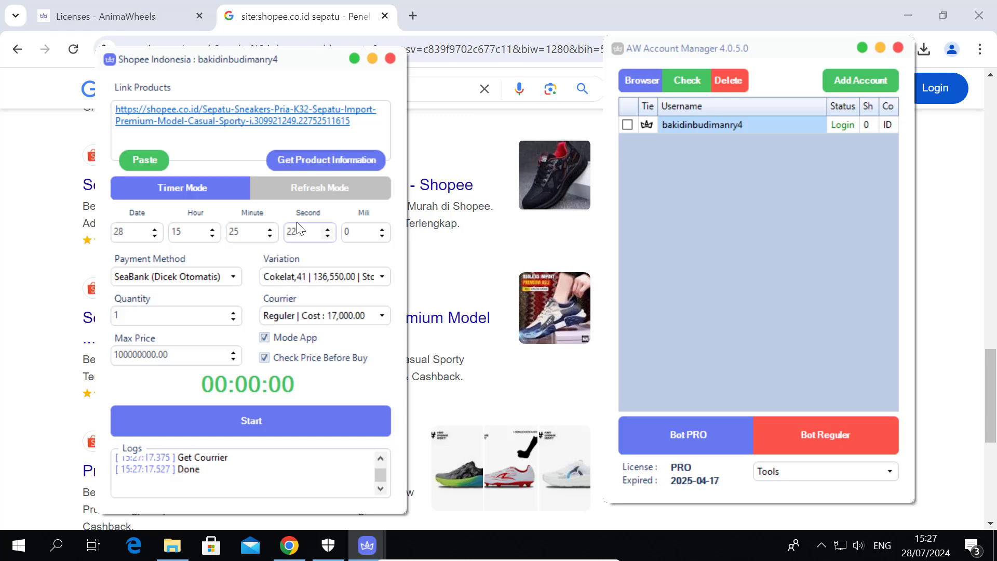
Step: Keep variation Cokelat,41, set the buy time to 15:28:00, and start the bot
{"action": "left_click", "coordinate": [381, 277]}
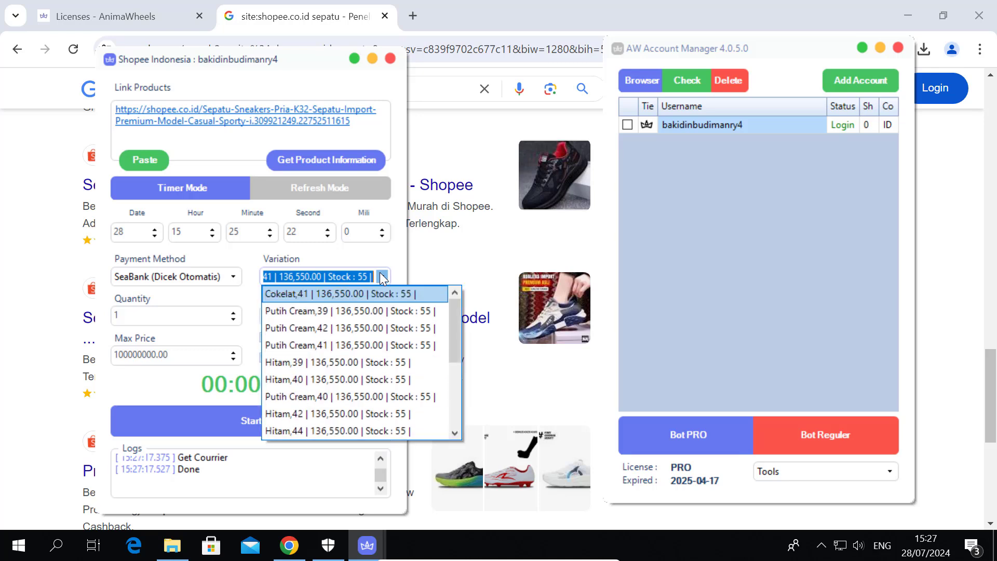
{"action": "left_click", "coordinate": [366, 292]}
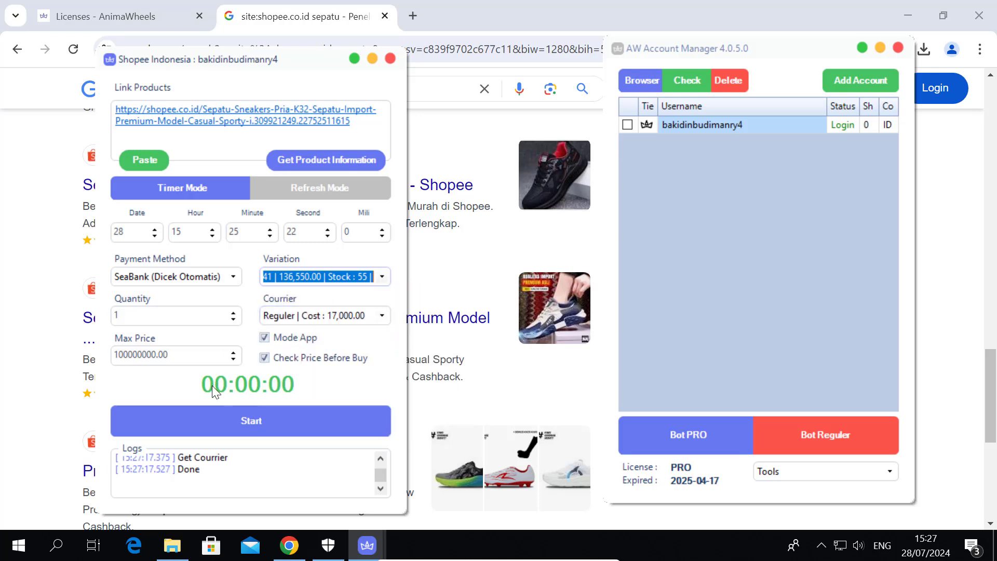
{"action": "double_click", "coordinate": [270, 230]}
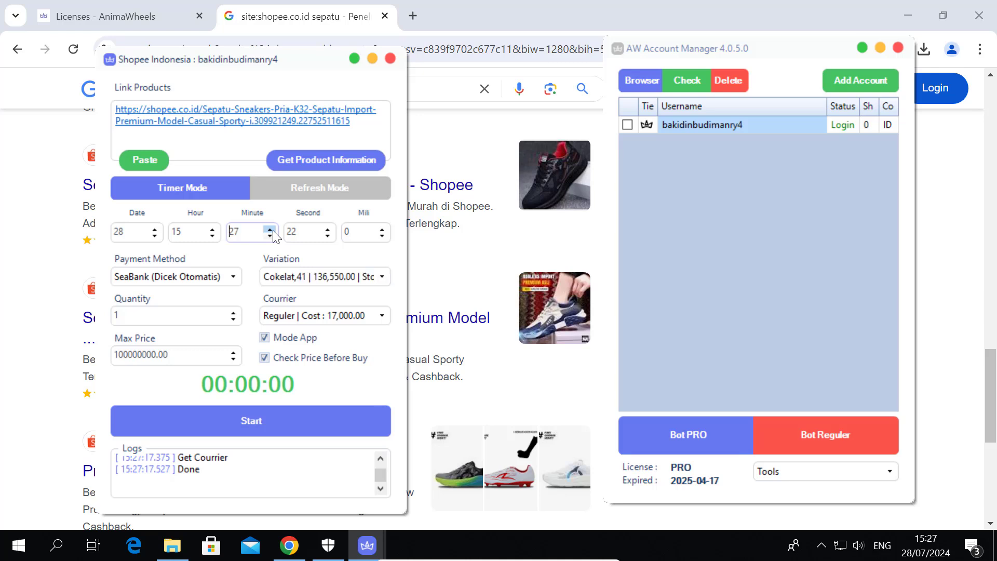
{"action": "double_click", "coordinate": [302, 228]}
{"action": "type", "text": "0"}
{"action": "left_click", "coordinate": [241, 418]}
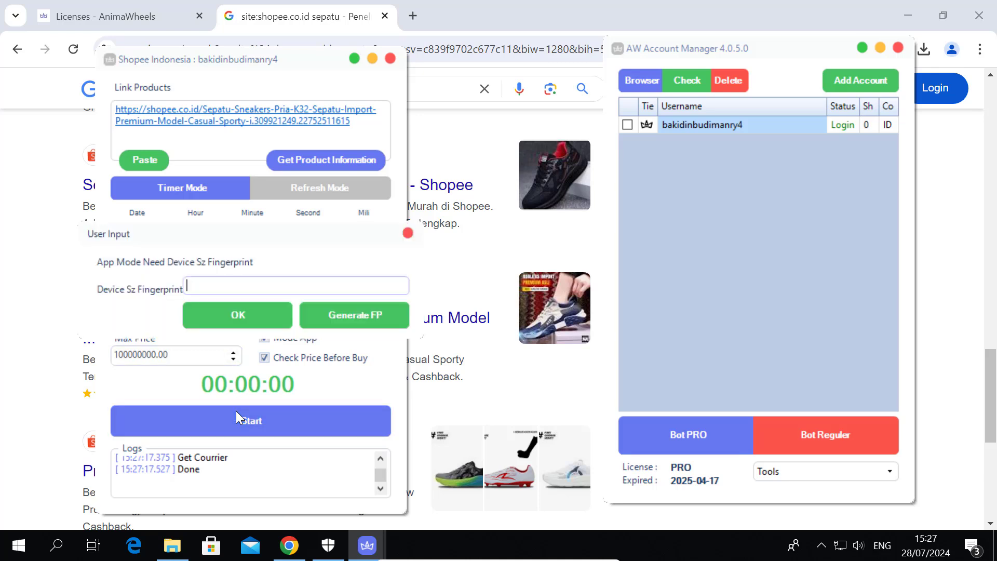
{"action": "left_click", "coordinate": [376, 316]}
Step: Confirm the generated fingerprint and, after the countdown, review the logs for SUCCESS and the order link
{"action": "left_click", "coordinate": [285, 314]}
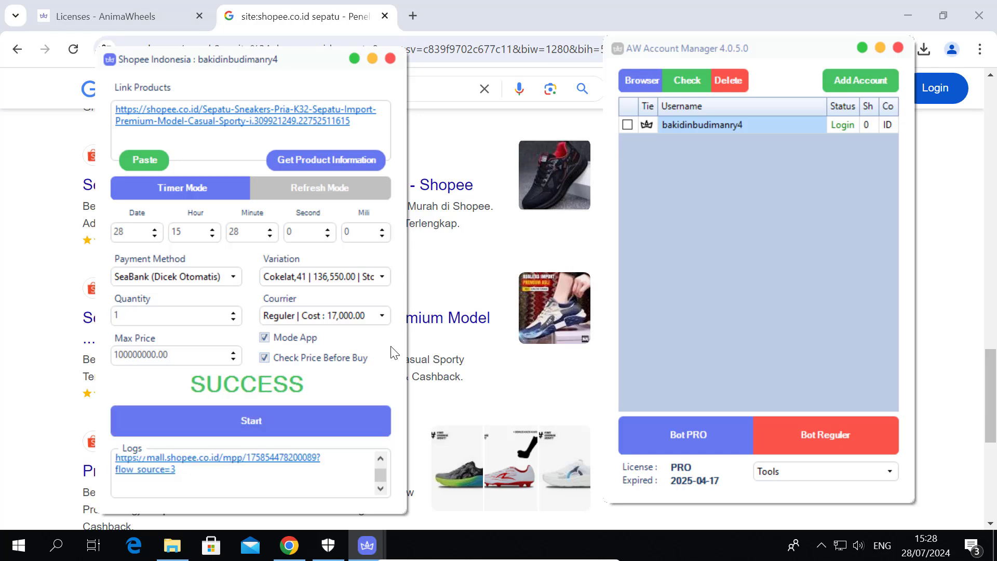
{"action": "scroll", "coordinate": [225, 482], "scroll_direction": "up", "scroll_amount": 2}
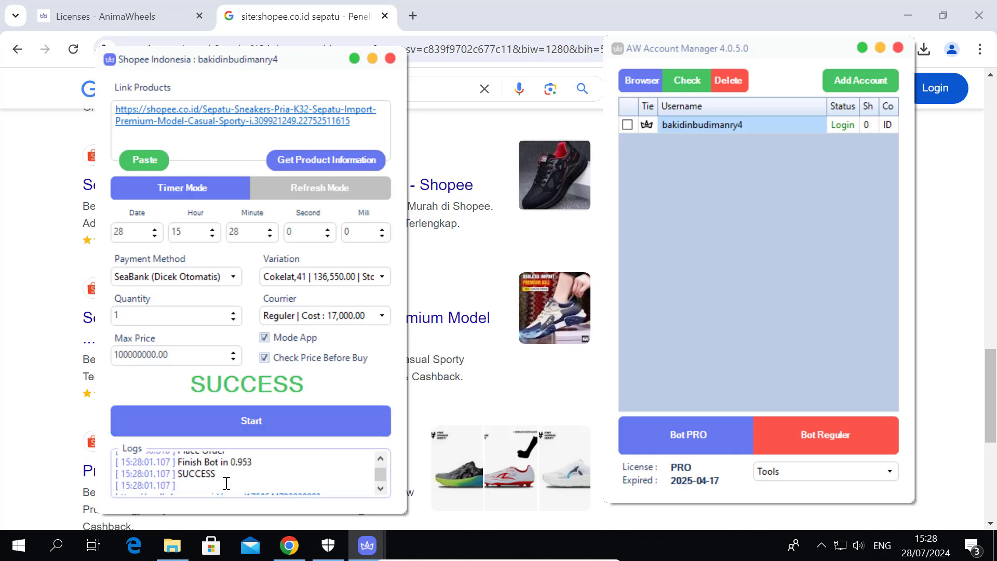
{"action": "scroll", "coordinate": [226, 483], "scroll_direction": "up", "scroll_amount": 2}
{"action": "scroll", "coordinate": [224, 483], "scroll_direction": "down", "scroll_amount": 3}
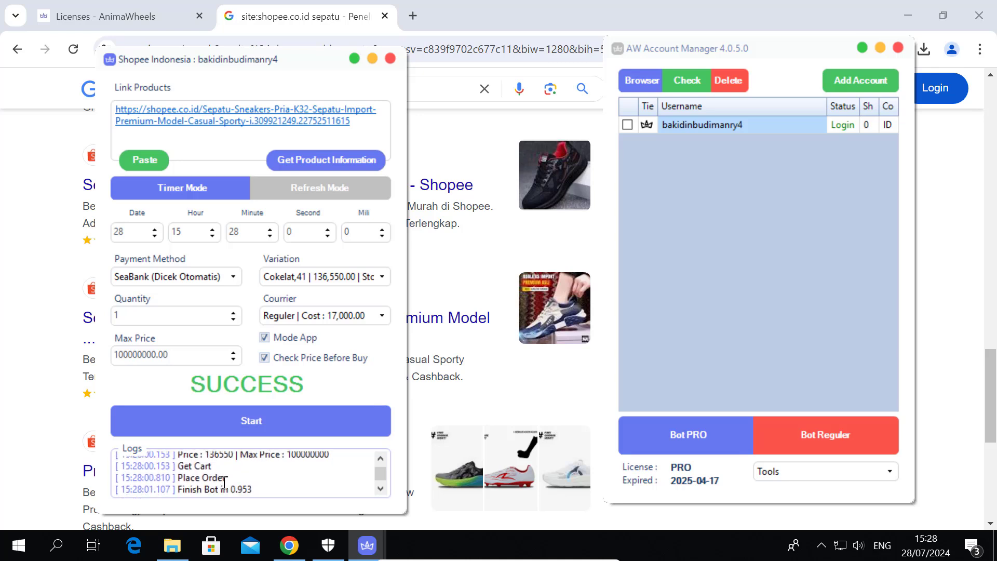
{"action": "scroll", "coordinate": [224, 483], "scroll_direction": "down", "scroll_amount": 1}
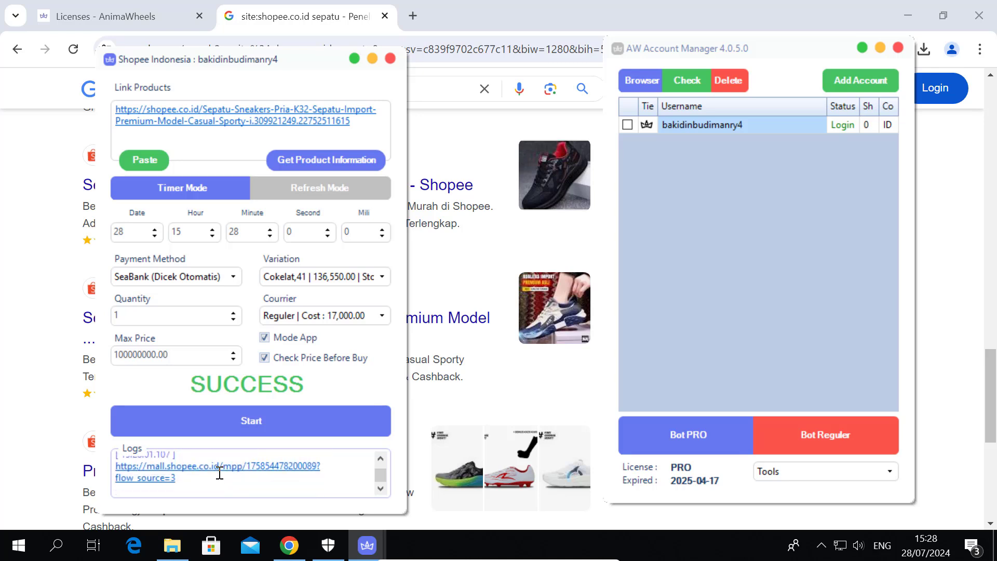
{"action": "scroll", "coordinate": [219, 473], "scroll_direction": "up", "scroll_amount": 1}
{"action": "scroll", "coordinate": [223, 476], "scroll_direction": "down", "scroll_amount": 1}
Step: Open the account's Shopee orders in the browser, filtered to Belum Bayar (unpaid)
{"action": "left_click", "coordinate": [692, 118]}
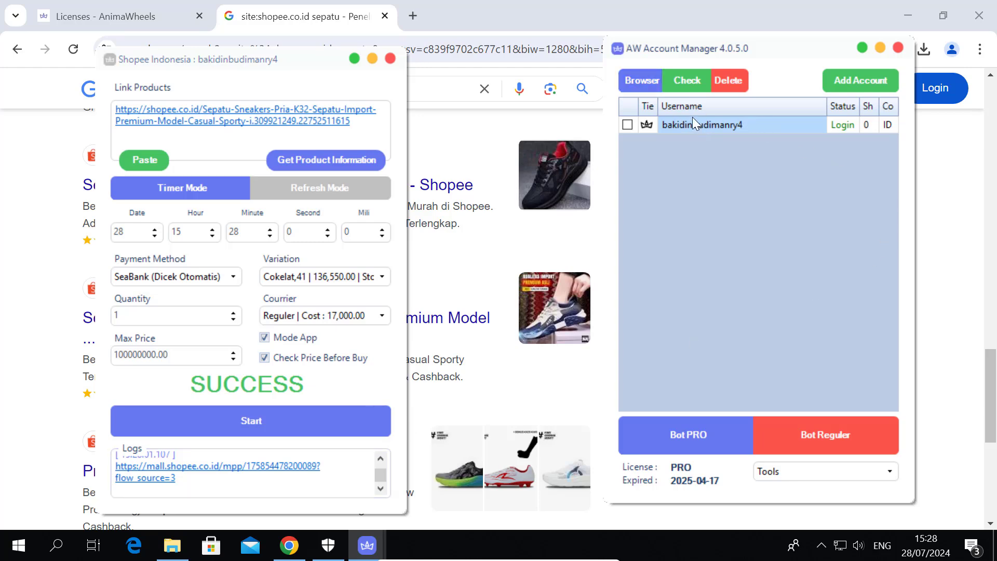
{"action": "left_click", "coordinate": [650, 79]}
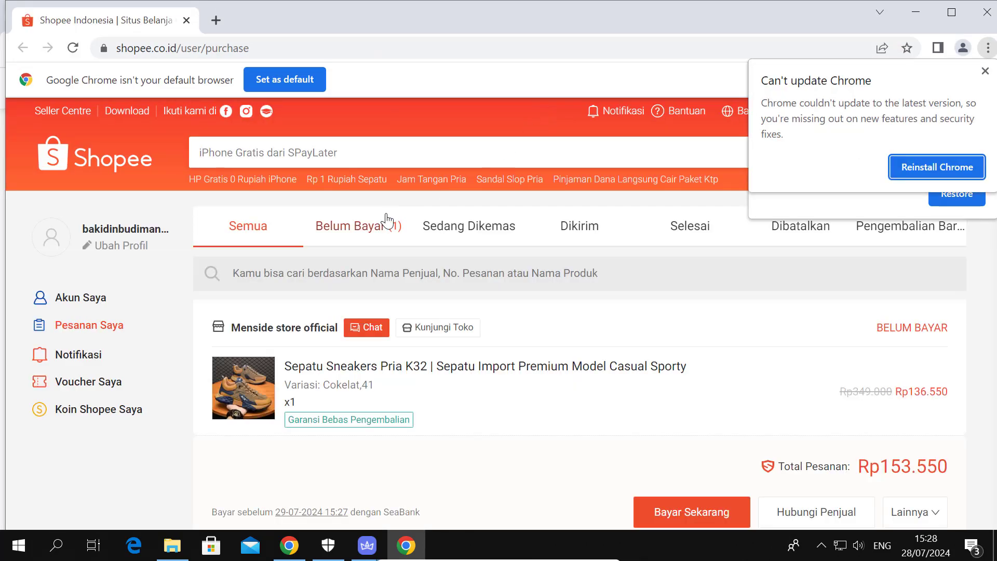
{"action": "left_click", "coordinate": [387, 224]}
{"action": "scroll", "coordinate": [737, 322], "scroll_direction": "down", "scroll_amount": 3}
{"action": "scroll", "coordinate": [830, 301], "scroll_direction": "up", "scroll_amount": 3}
{"action": "left_click", "coordinate": [985, 70]}
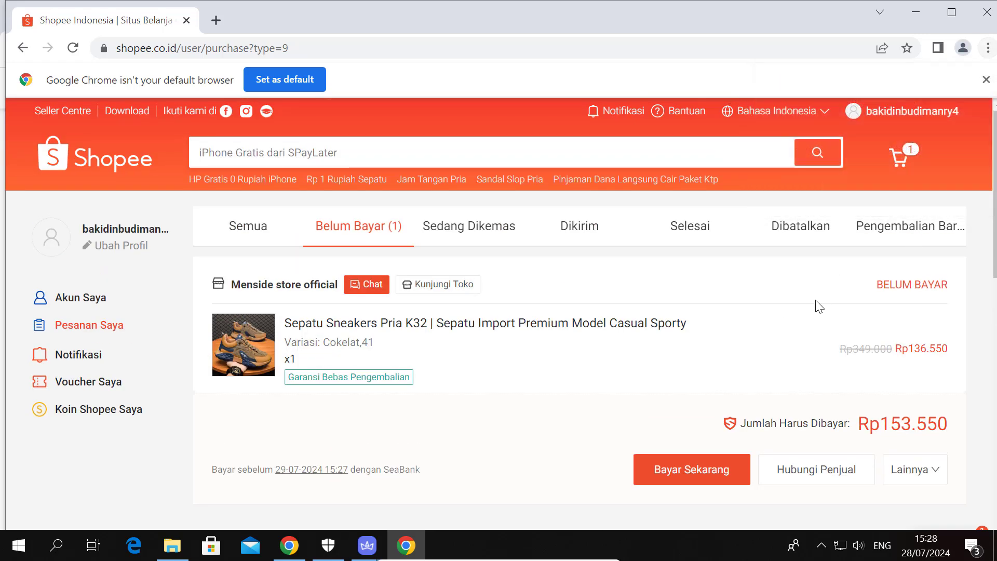
Step: Inspect the unpaid K32 sneakers order (Cokelat,41, Rp153.550), then bring AW Account Manager in front
{"action": "scroll", "coordinate": [403, 258], "scroll_direction": "down", "scroll_amount": 2}
{"action": "left_click", "coordinate": [407, 262]}
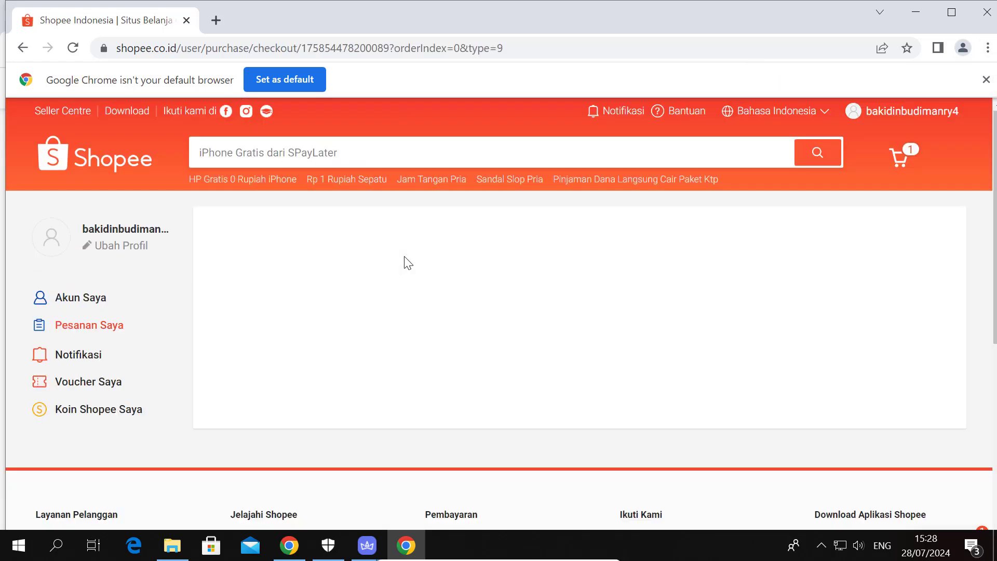
{"action": "mouse_move", "coordinate": [374, 550]}
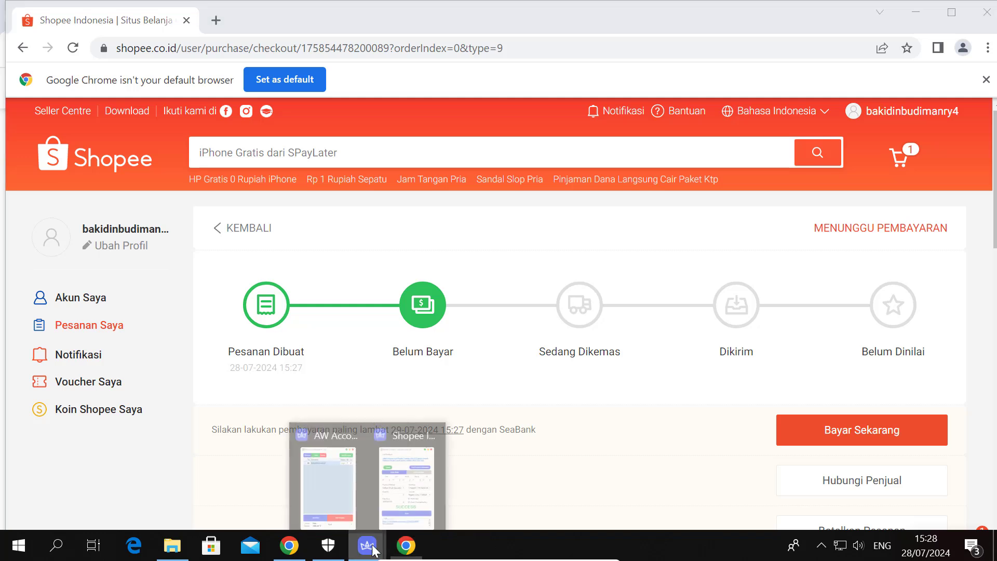
{"action": "left_click", "coordinate": [410, 478]}
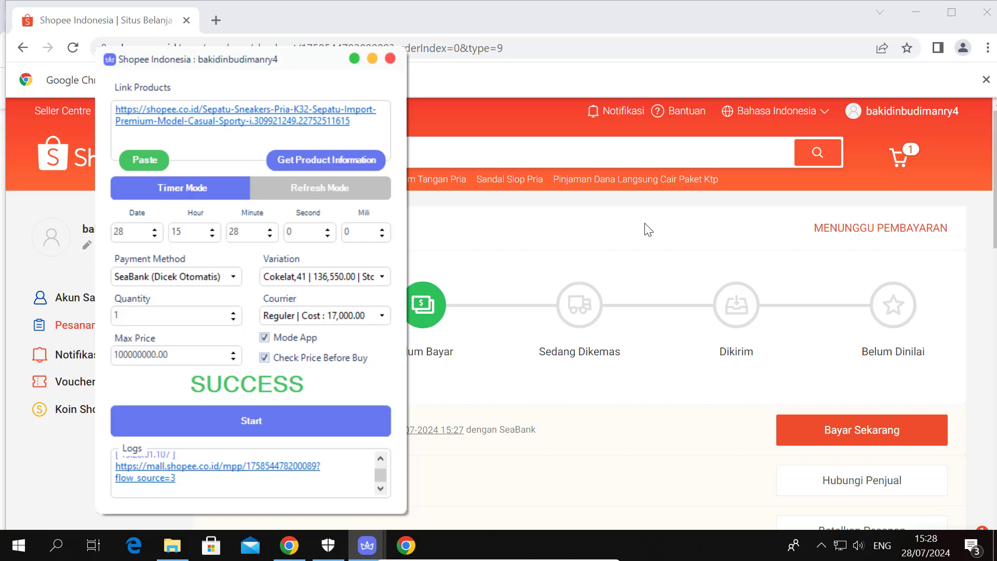
{"action": "left_click", "coordinate": [605, 212]}
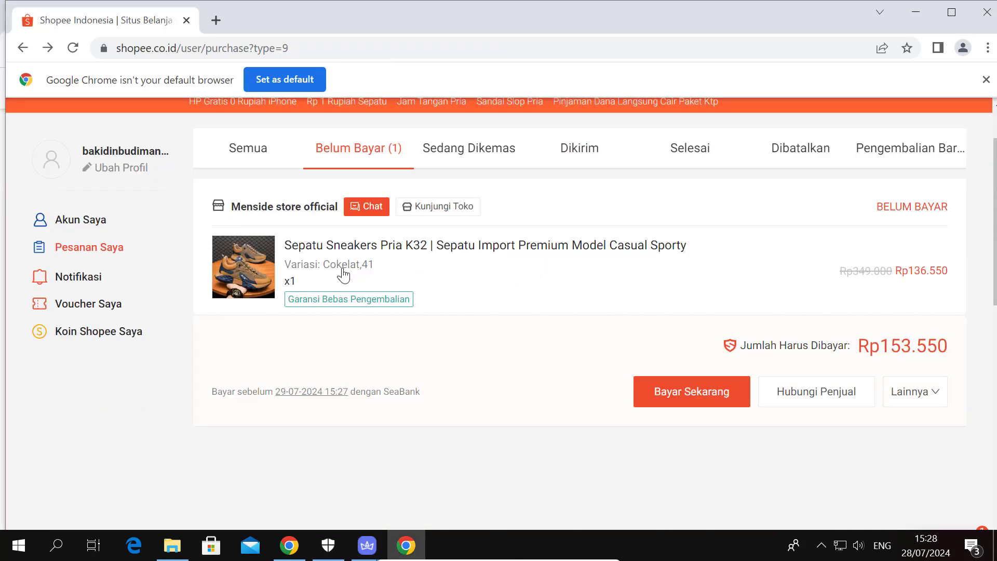
{"action": "mouse_move", "coordinate": [367, 545]}
{"action": "left_click", "coordinate": [344, 491]}
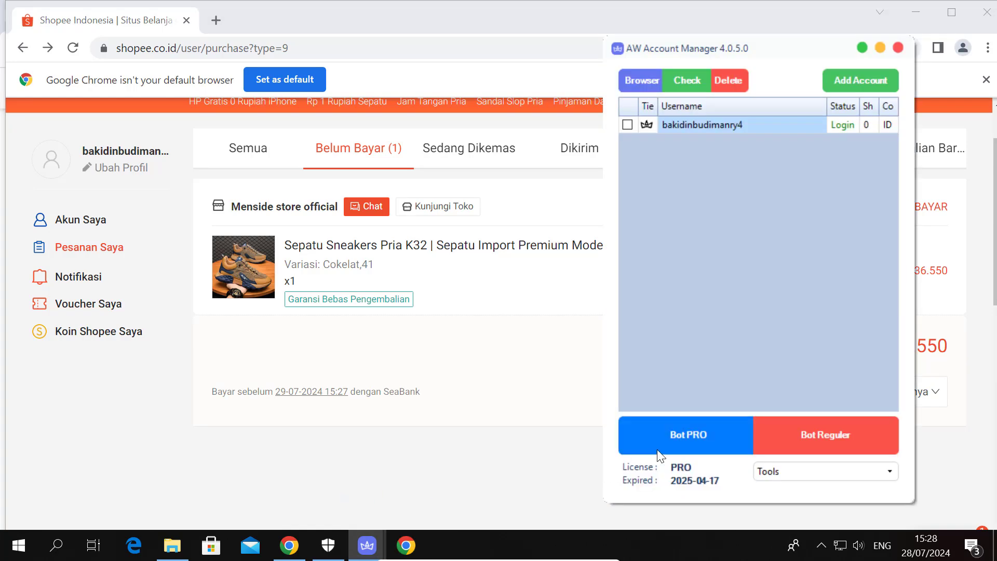
Step: In the Console Launcher, paste and fetch the K32 sneakers link, then tick the Shopee account
{"action": "left_click", "coordinate": [697, 431]}
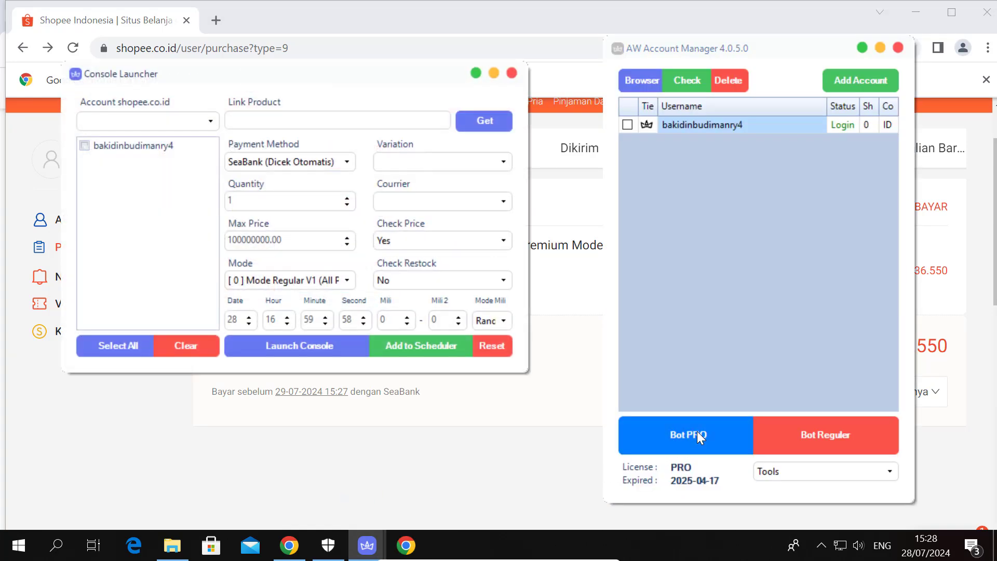
{"action": "right_click", "coordinate": [299, 120]}
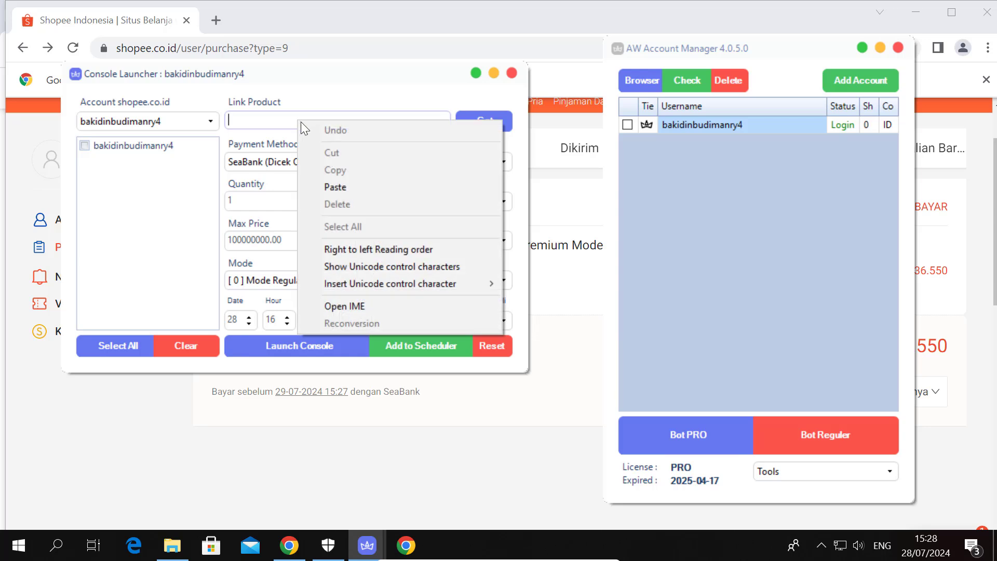
{"action": "left_click", "coordinate": [337, 187]}
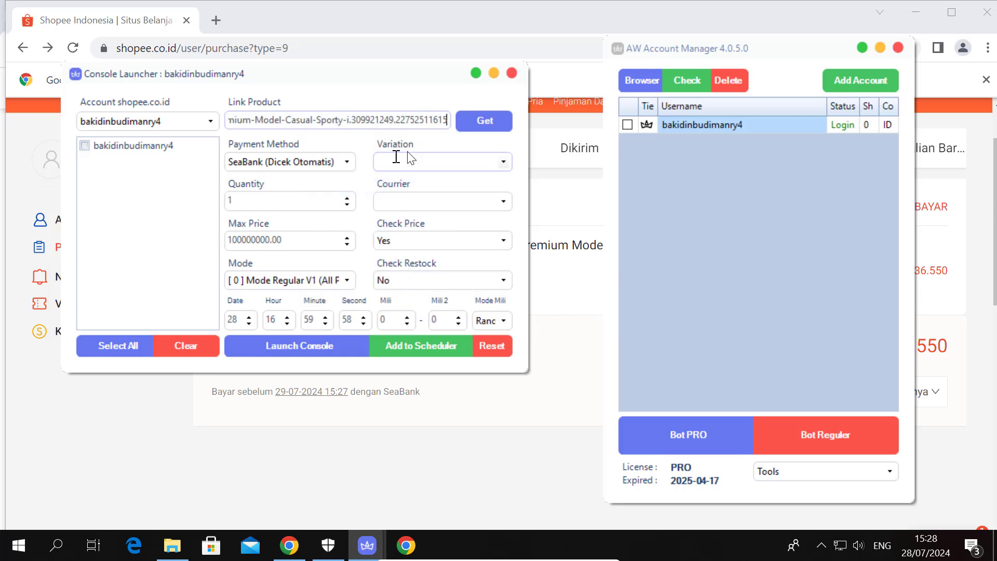
{"action": "left_click", "coordinate": [471, 123]}
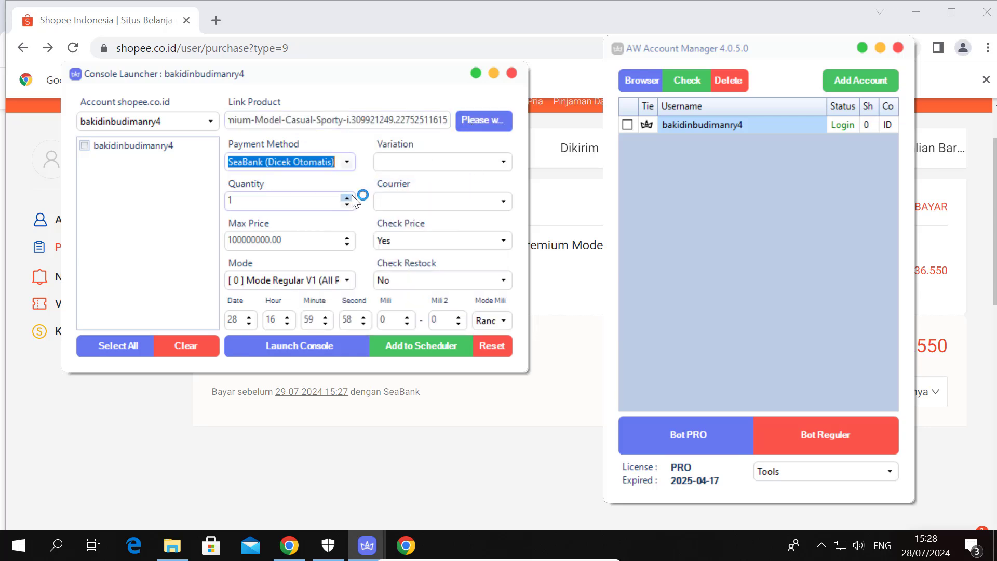
{"action": "left_click", "coordinate": [159, 149]}
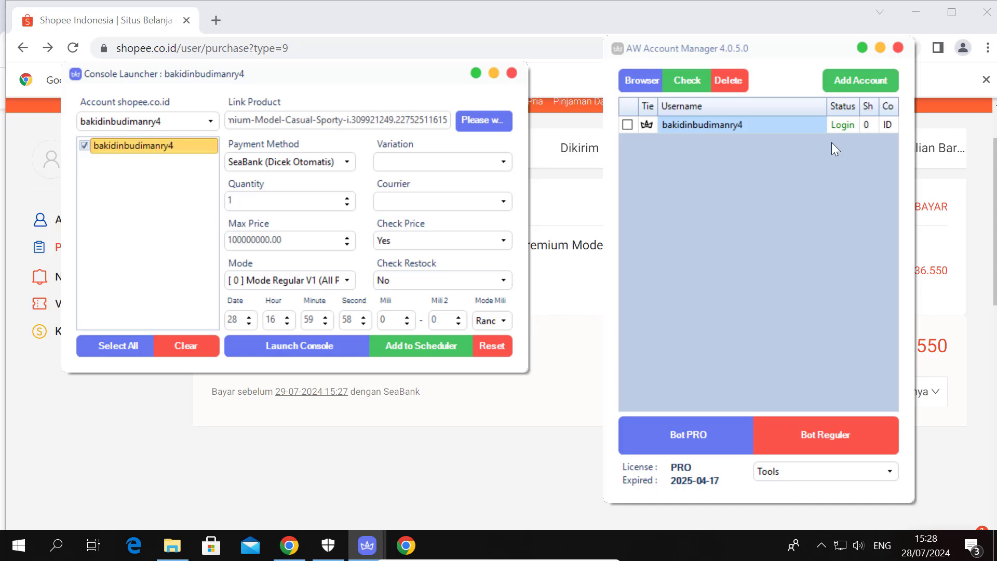
{"action": "right_click", "coordinate": [731, 125]}
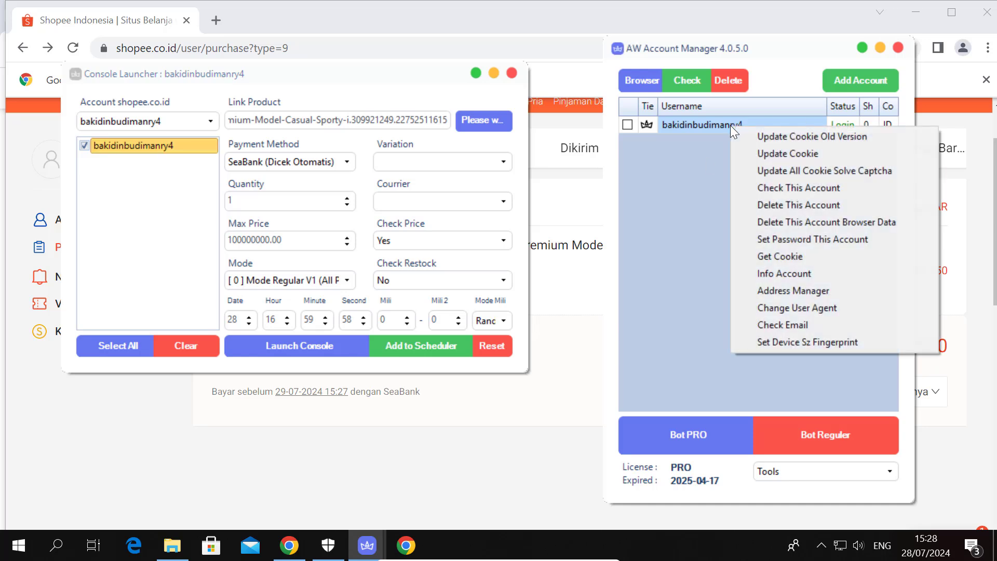
Step: Assign the account a newly generated device fingerprint
{"action": "left_click", "coordinate": [822, 341]}
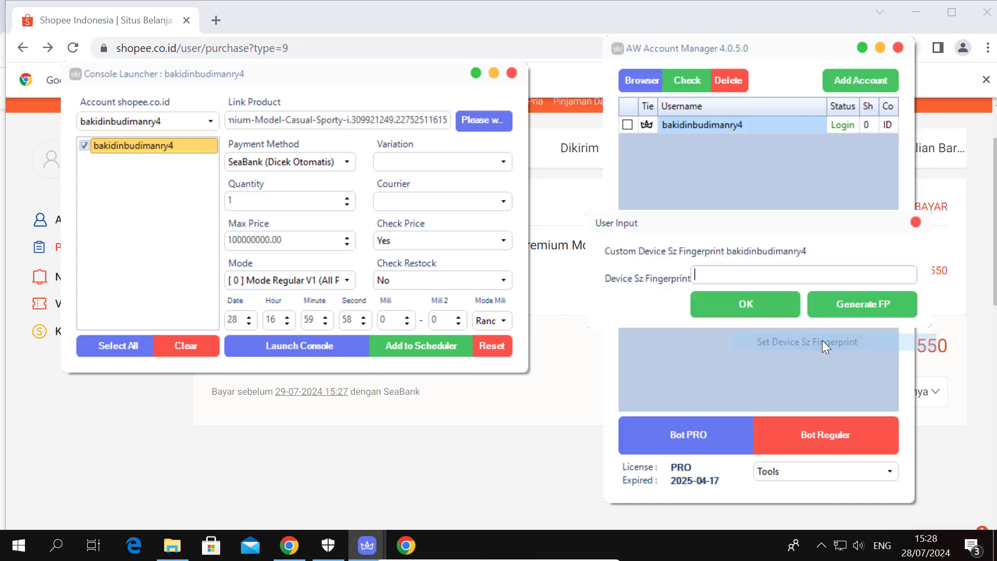
{"action": "left_click", "coordinate": [840, 297]}
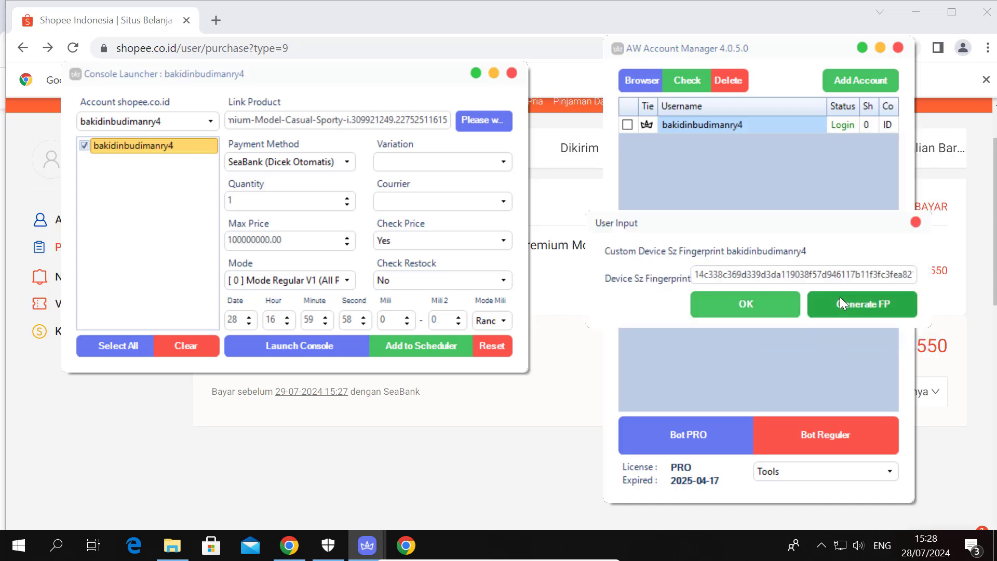
{"action": "left_click", "coordinate": [761, 303]}
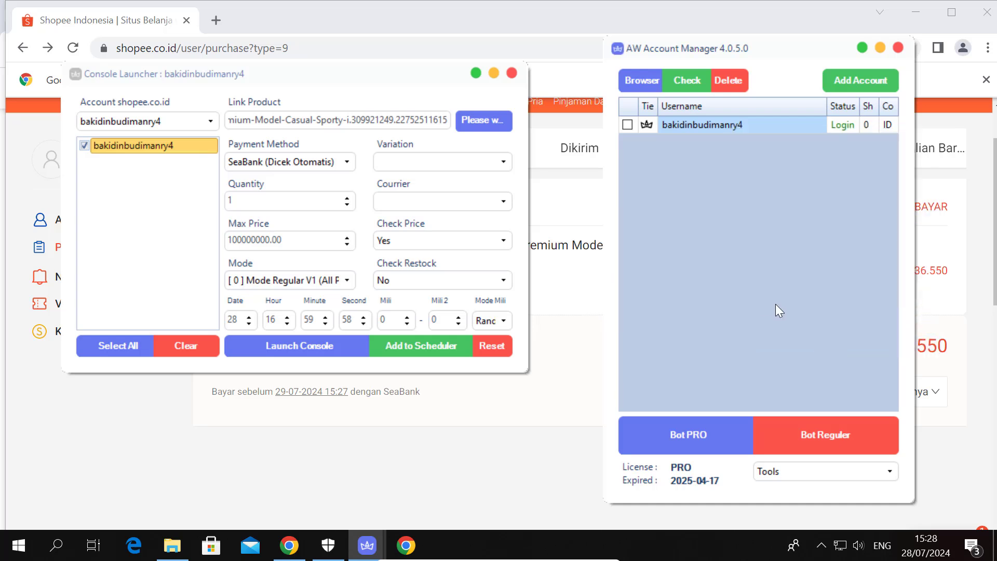
Step: Keep variation Cokelat,39 and set the buy time to 15:30:59 with 850 milliseconds
{"action": "left_click", "coordinate": [503, 162]}
{"action": "left_click", "coordinate": [503, 162]}
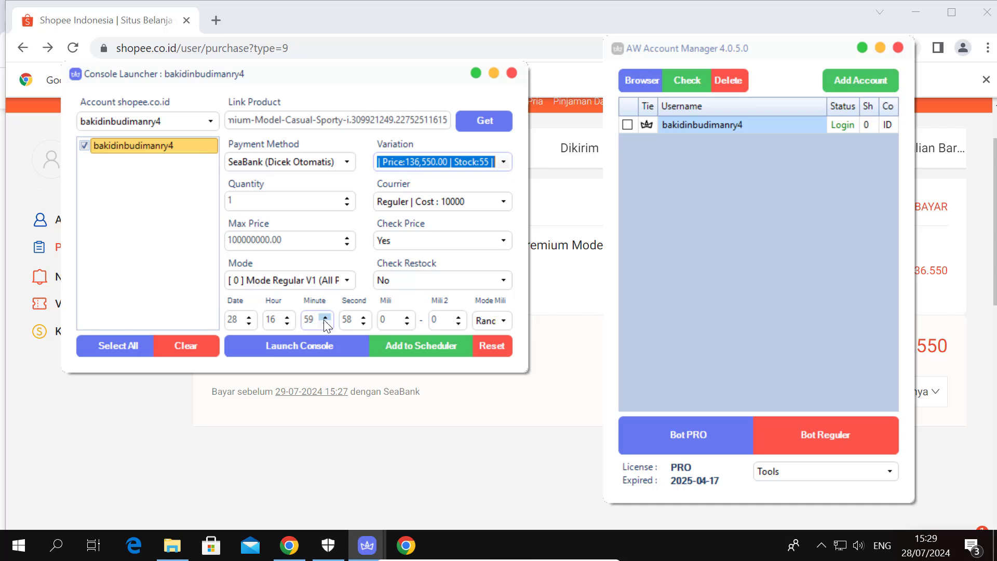
{"action": "left_click", "coordinate": [287, 323]}
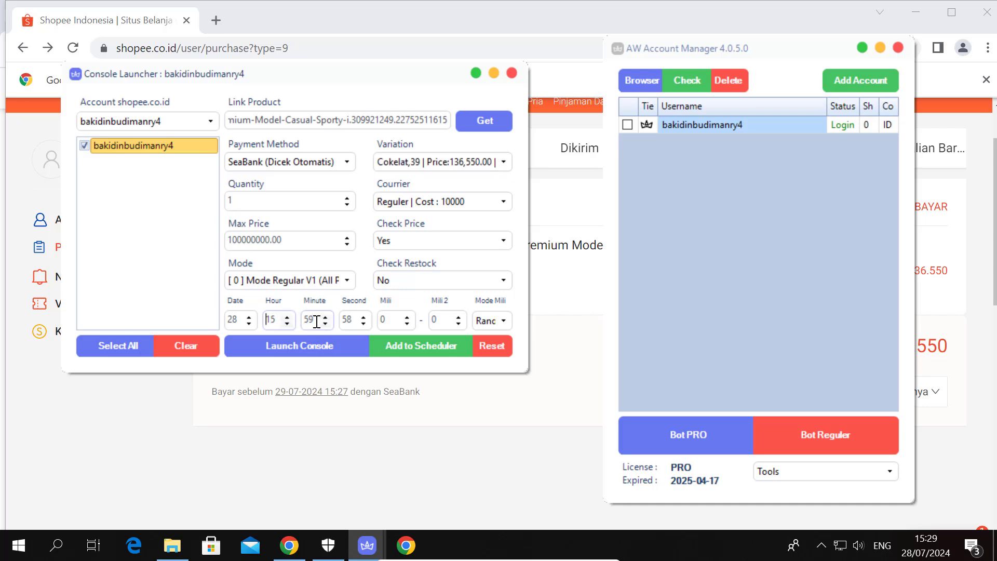
{"action": "double_click", "coordinate": [300, 319]}
{"action": "type", "text": "30"}
{"action": "key", "text": "Tab"}
{"action": "type", "text": "59"}
{"action": "double_click", "coordinate": [375, 319]}
{"action": "type", "text": "850"}
{"action": "double_click", "coordinate": [423, 321]}
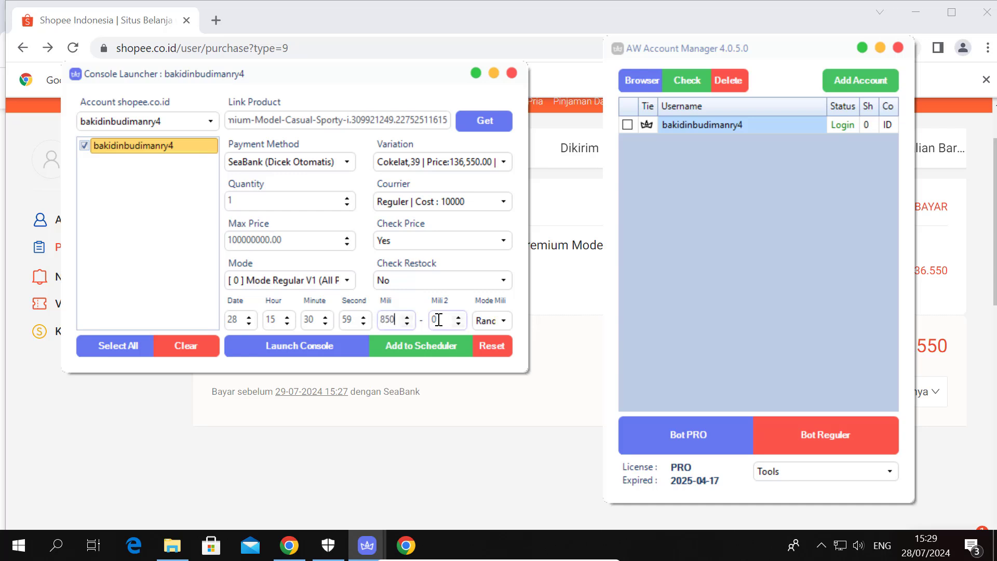
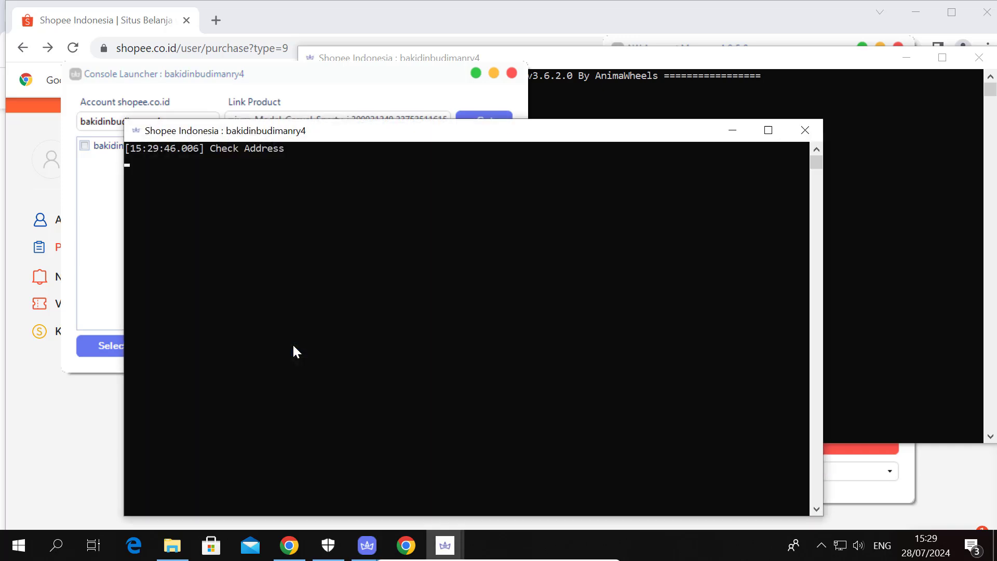
Step: Close the duplicate bot console, keep the countdown console, and move the launcher form into view
{"action": "left_click_drag", "start_coordinate": [253, 134], "coordinate": [304, 127]}
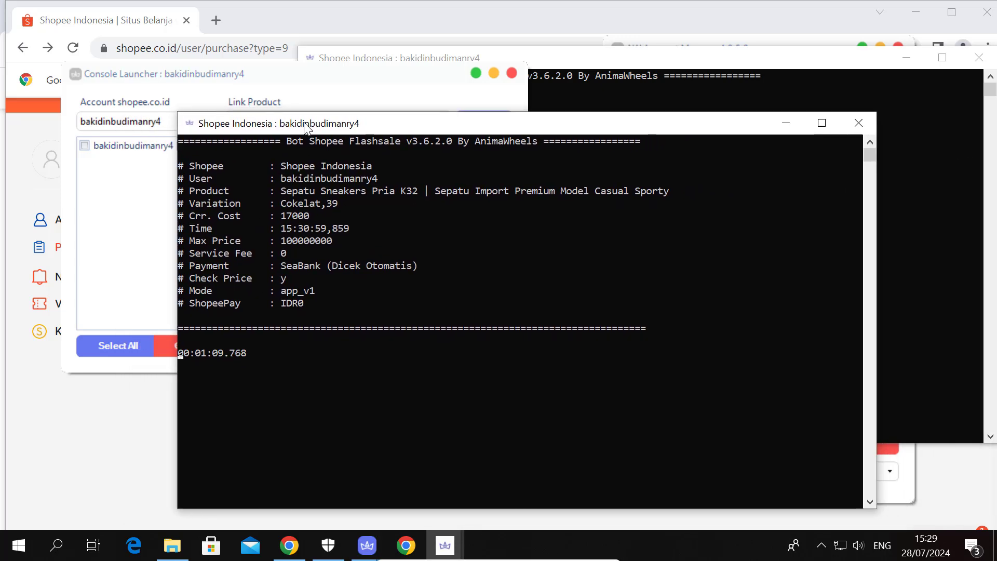
{"action": "left_click", "coordinate": [846, 116]}
{"action": "left_click", "coordinate": [618, 65]}
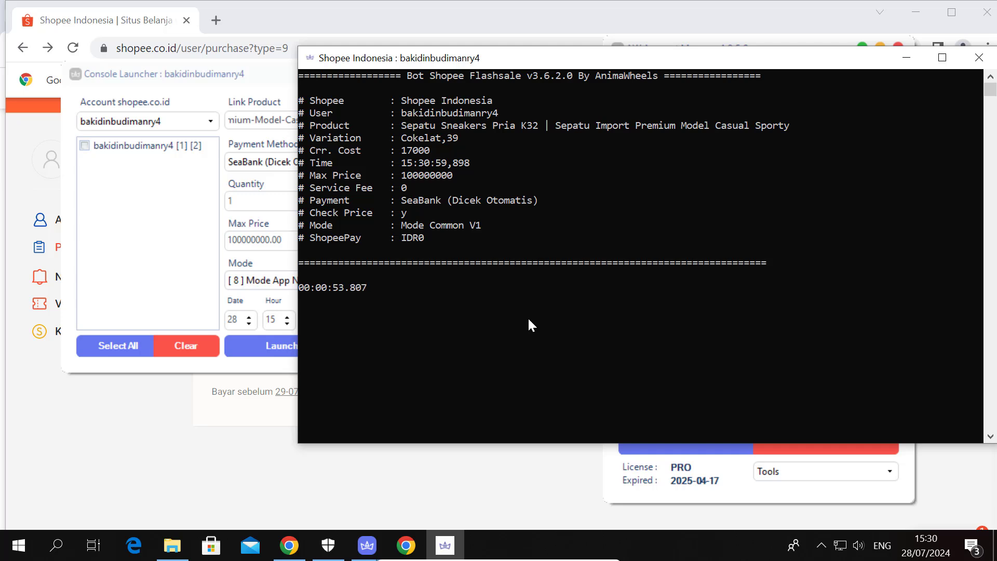
{"action": "left_click", "coordinate": [146, 148]}
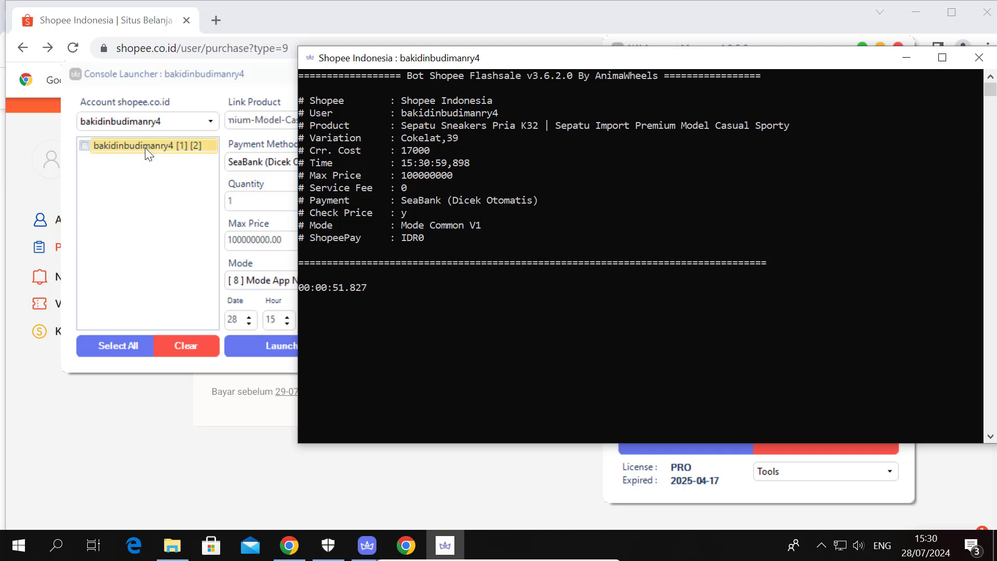
{"action": "left_click_drag", "start_coordinate": [206, 74], "coordinate": [109, 85]}
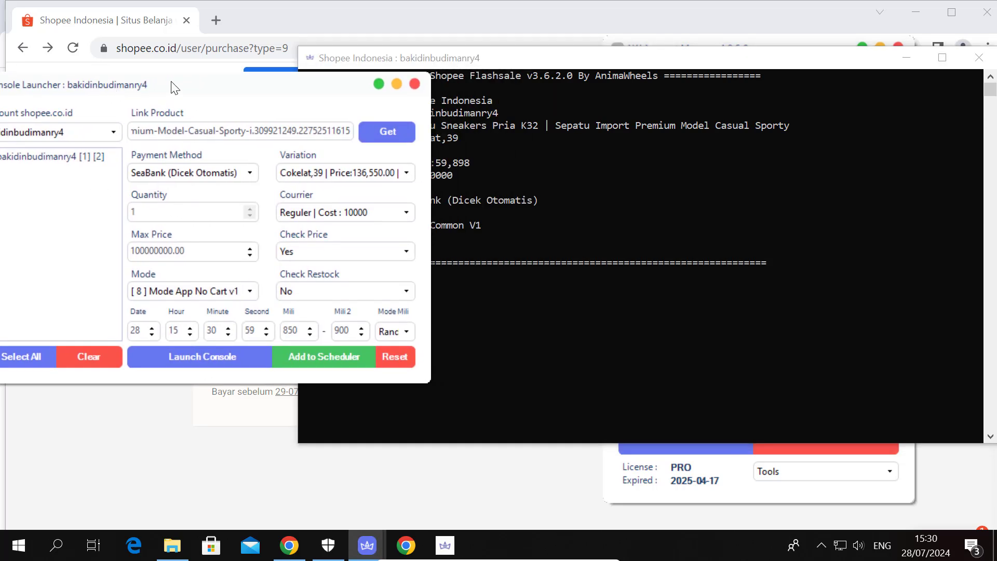
Step: Bring the countdown console to the front and let its 15:30:59 order log SUCCESS
{"action": "left_click", "coordinate": [366, 57]}
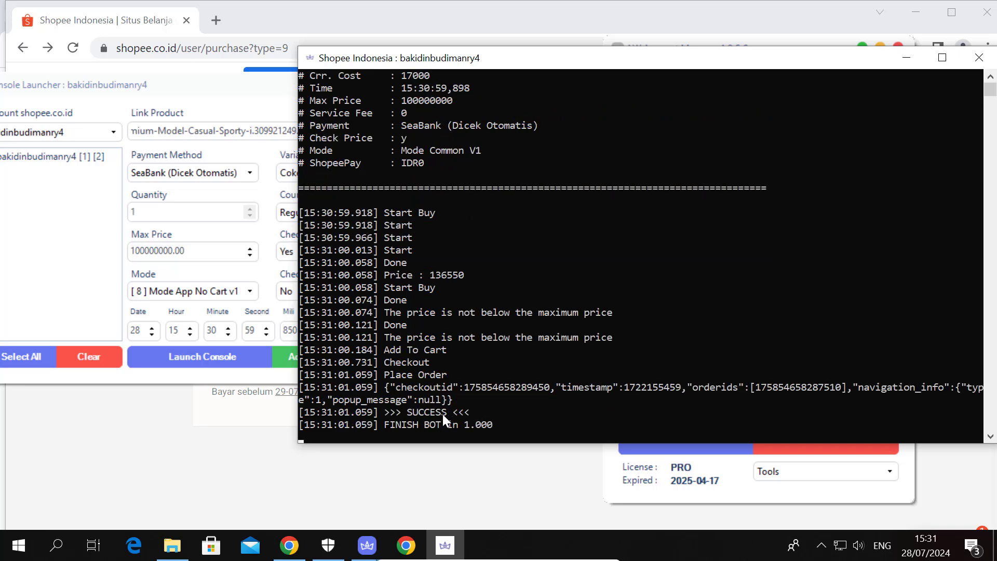
Step: Keep Mode App No Cart v1, set Minute to 31, set Check Price to No, and launch a console
{"action": "left_click", "coordinate": [63, 154]}
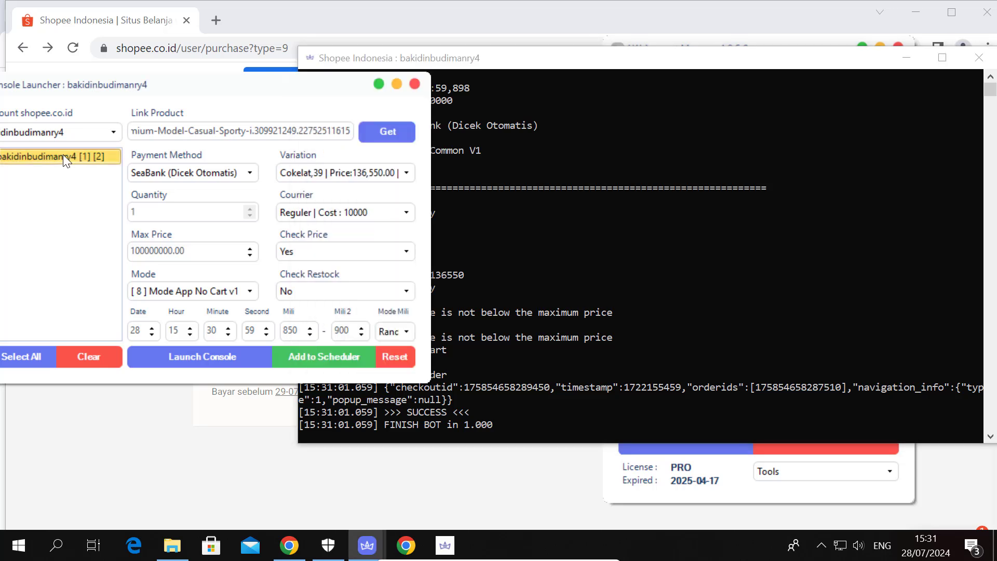
{"action": "left_click", "coordinate": [249, 290]}
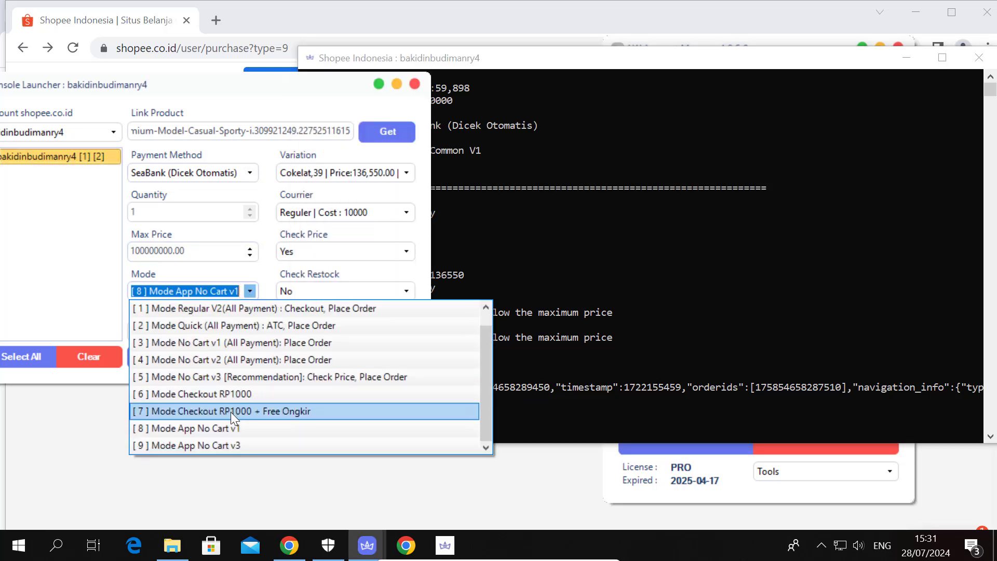
{"action": "left_click", "coordinate": [231, 428]}
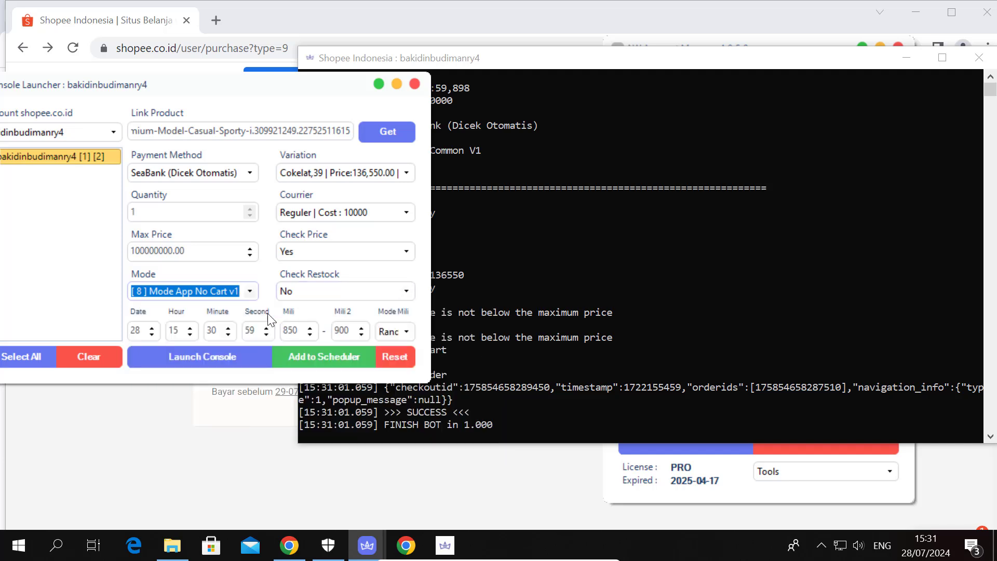
{"action": "left_click", "coordinate": [226, 327]}
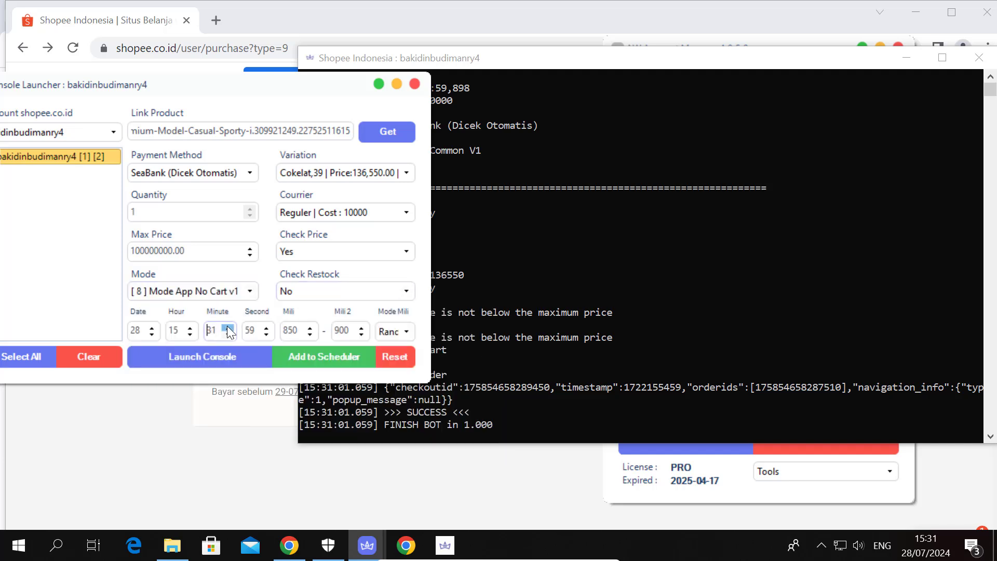
{"action": "left_click", "coordinate": [405, 252]}
{"action": "left_click", "coordinate": [367, 286]}
{"action": "left_click", "coordinate": [191, 356]}
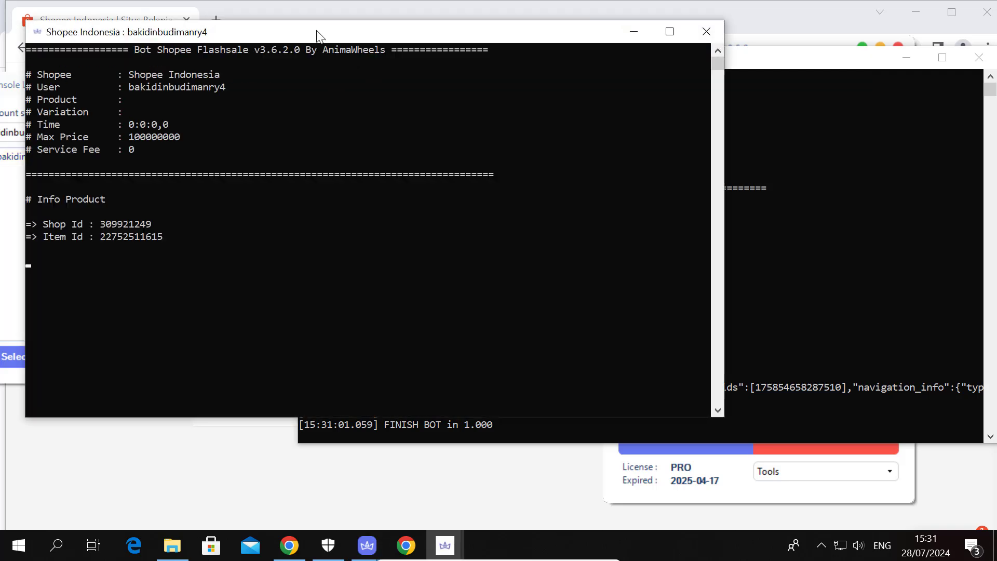
{"action": "left_click_drag", "start_coordinate": [319, 36], "coordinate": [650, 78]}
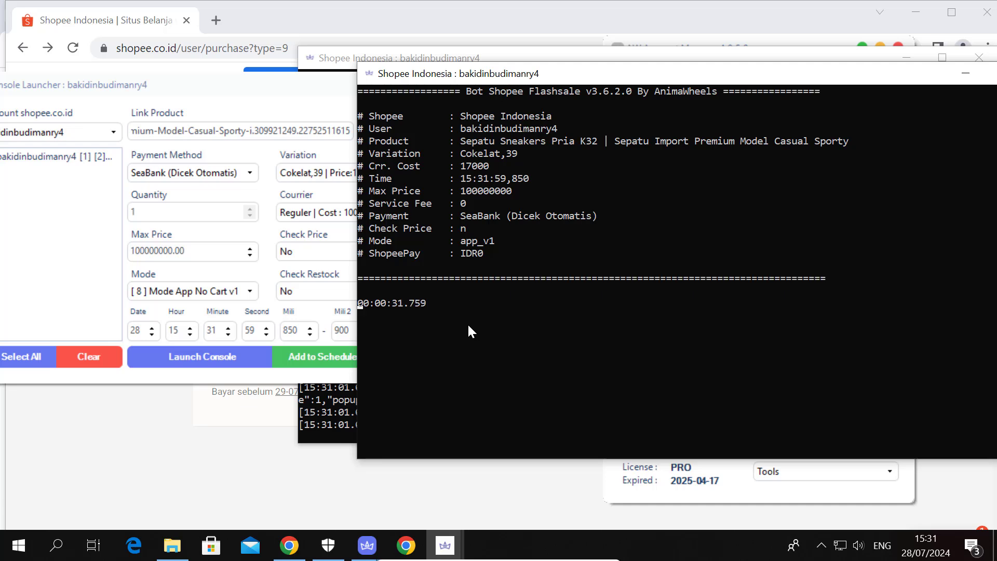
Step: Close the new countdown console and lower the maximum price to 136550
{"action": "left_click", "coordinate": [873, 111]}
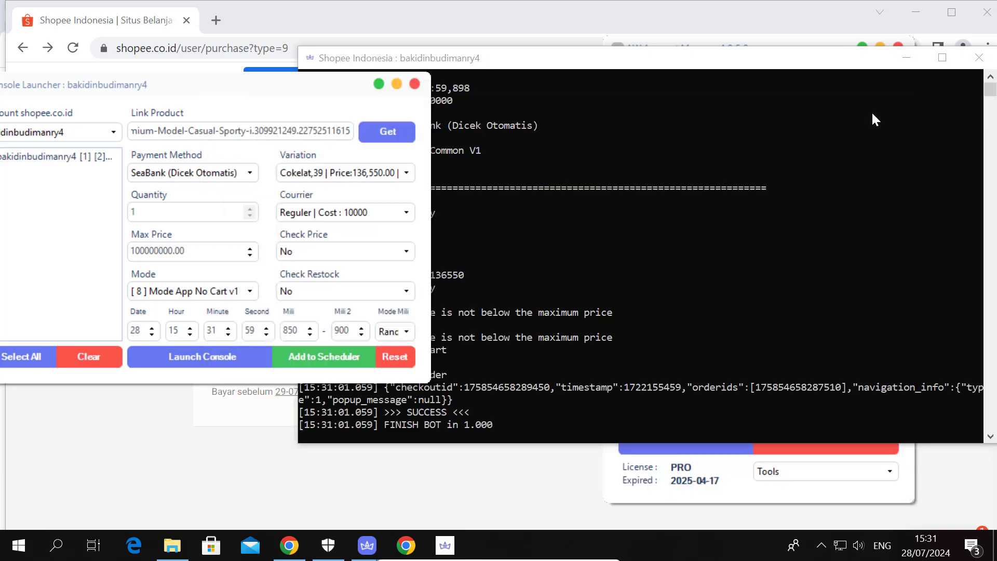
{"action": "left_click", "coordinate": [344, 251]}
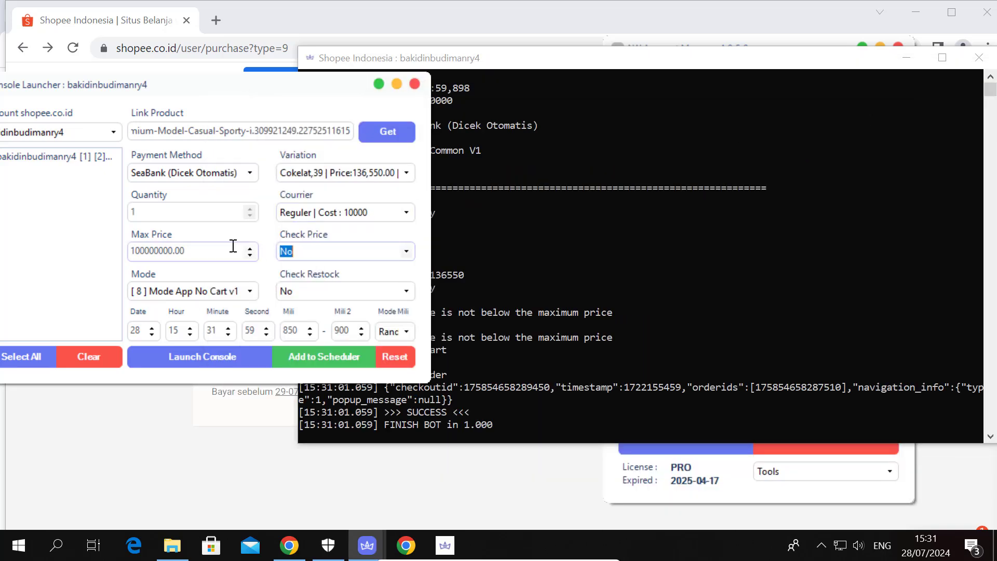
{"action": "left_click", "coordinate": [188, 250]}
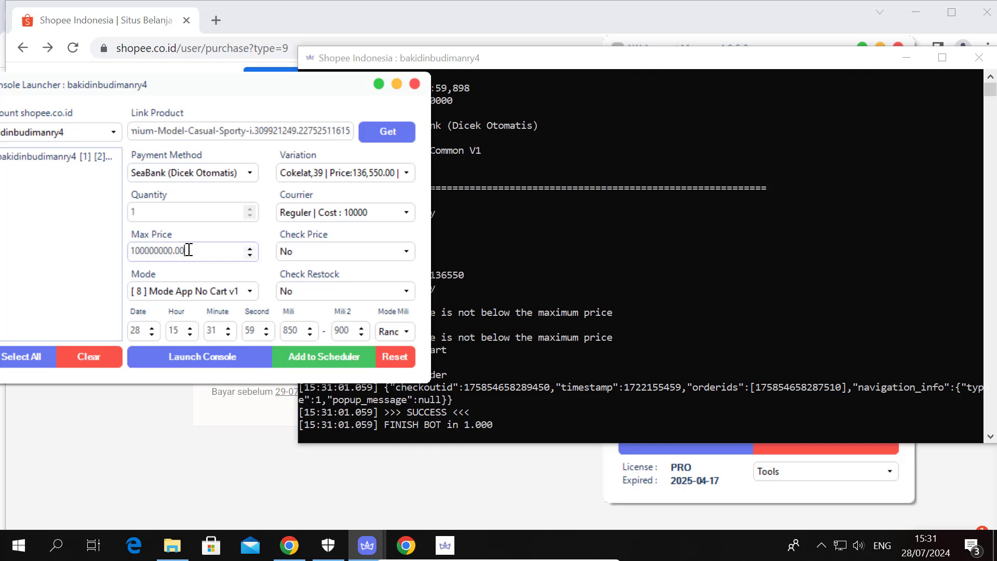
{"action": "left_click_drag", "start_coordinate": [189, 250], "coordinate": [106, 253]}
{"action": "type", "text": "136550"}
{"action": "left_click", "coordinate": [82, 156]}
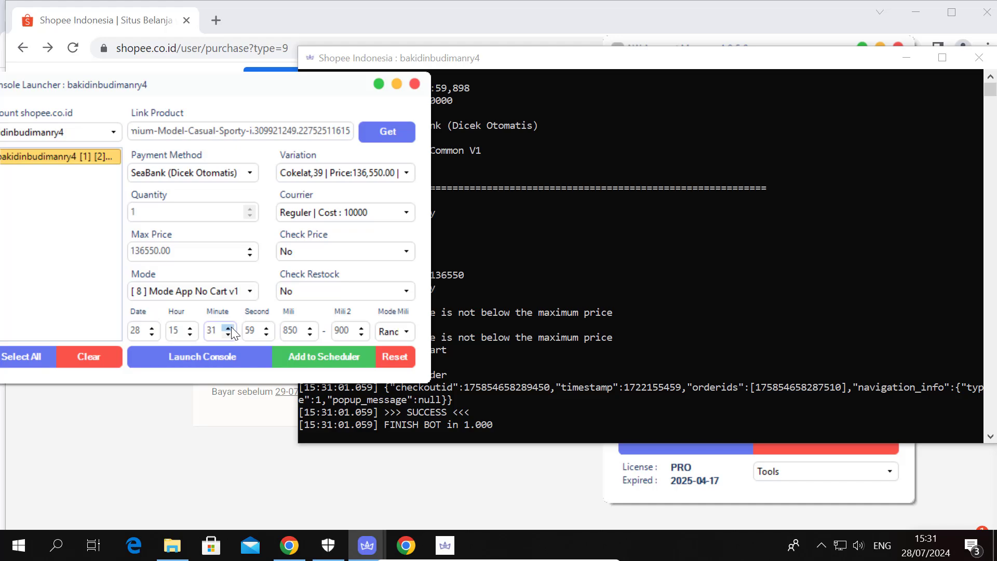
Step: Launch a console with the 136550 max price and let it finish with SUCCESS in 0.422
{"action": "left_click", "coordinate": [209, 355]}
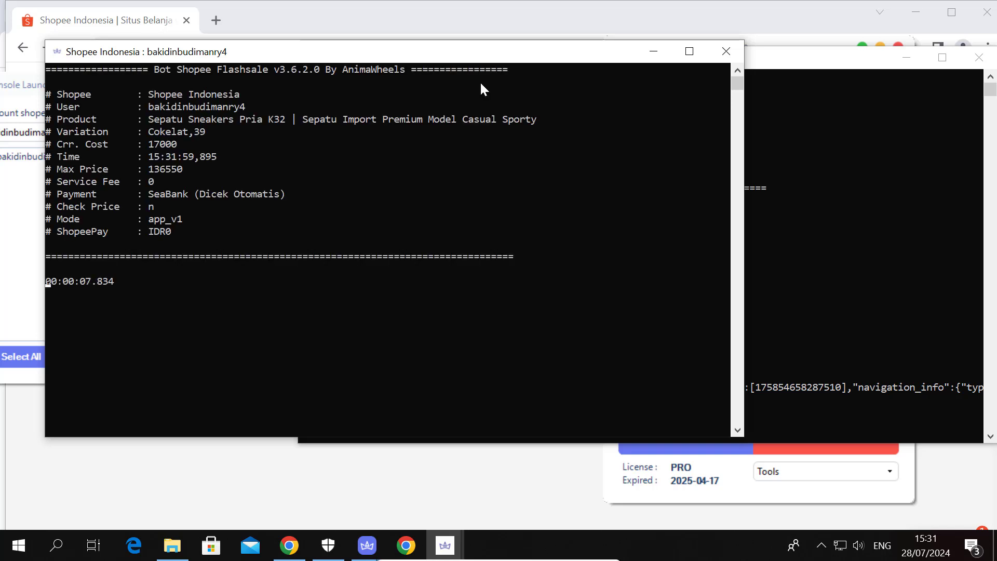
{"action": "left_click_drag", "start_coordinate": [431, 52], "coordinate": [810, 63]}
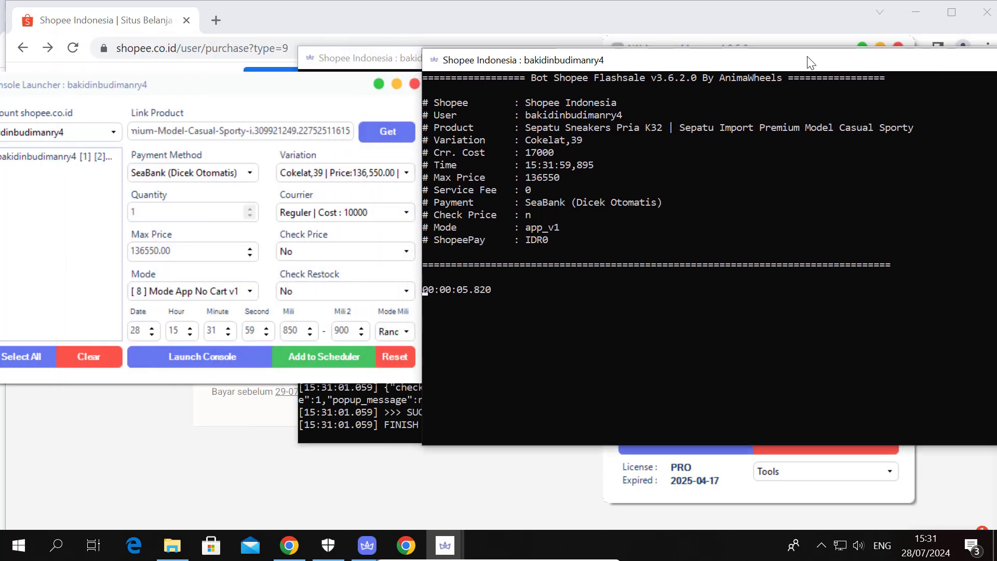
{"action": "left_click", "coordinate": [231, 364]}
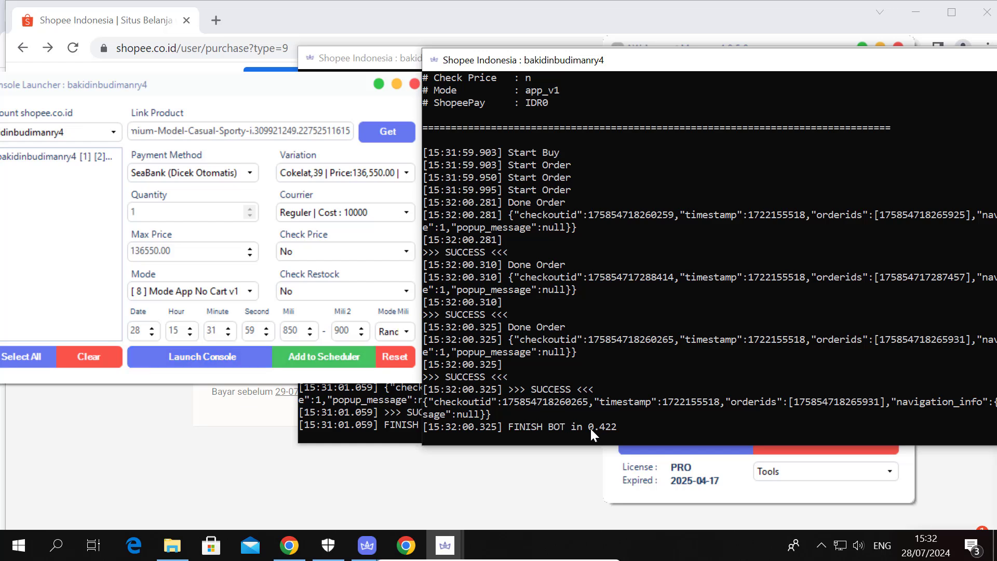
{"action": "left_click", "coordinate": [590, 428]}
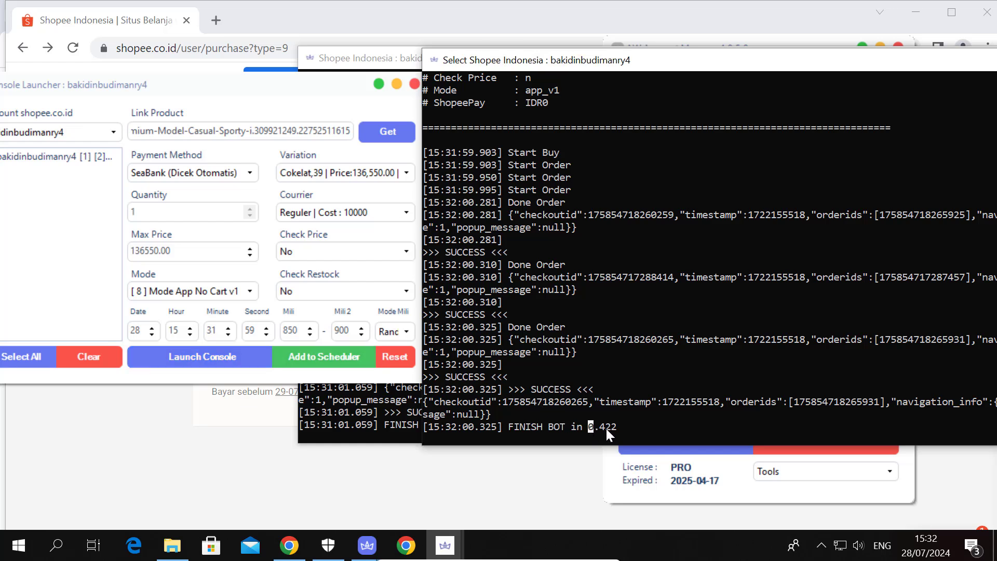
Step: Set Mode [9] App No Cart v3, Minute 32, variation Cokelat,42 for the account and launch
{"action": "left_click", "coordinate": [82, 155]}
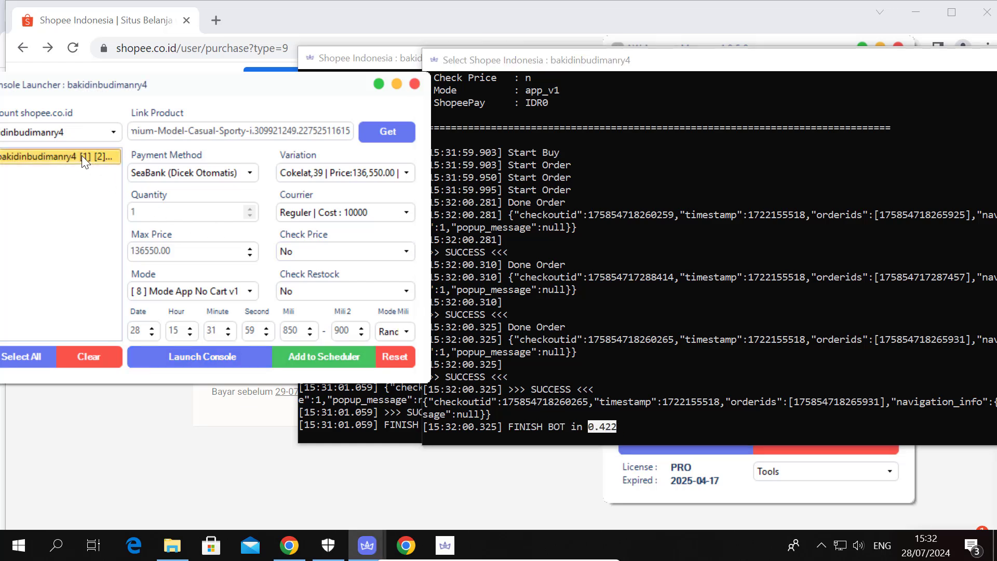
{"action": "left_click", "coordinate": [250, 291]}
{"action": "left_click", "coordinate": [228, 444]}
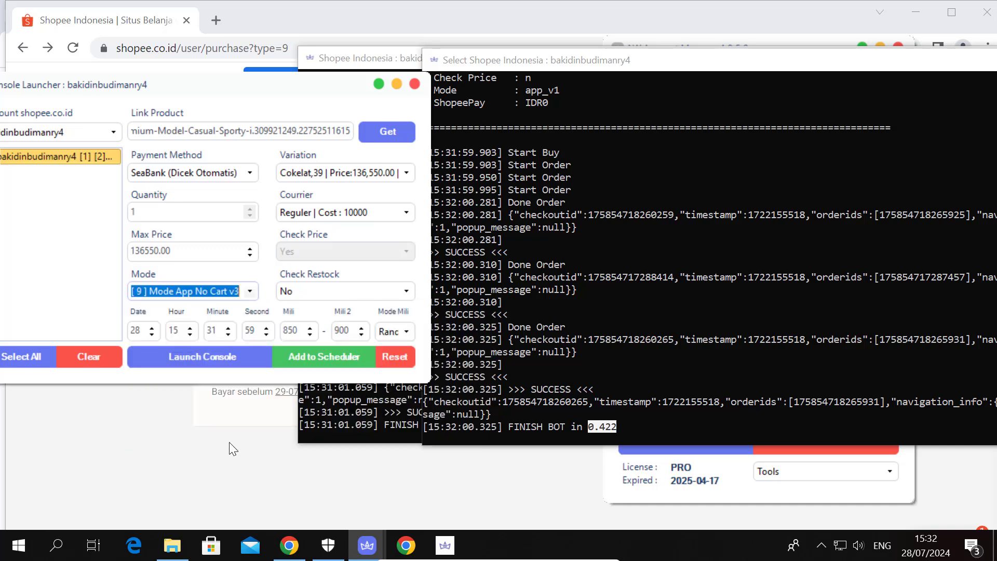
{"action": "left_click", "coordinate": [229, 329]}
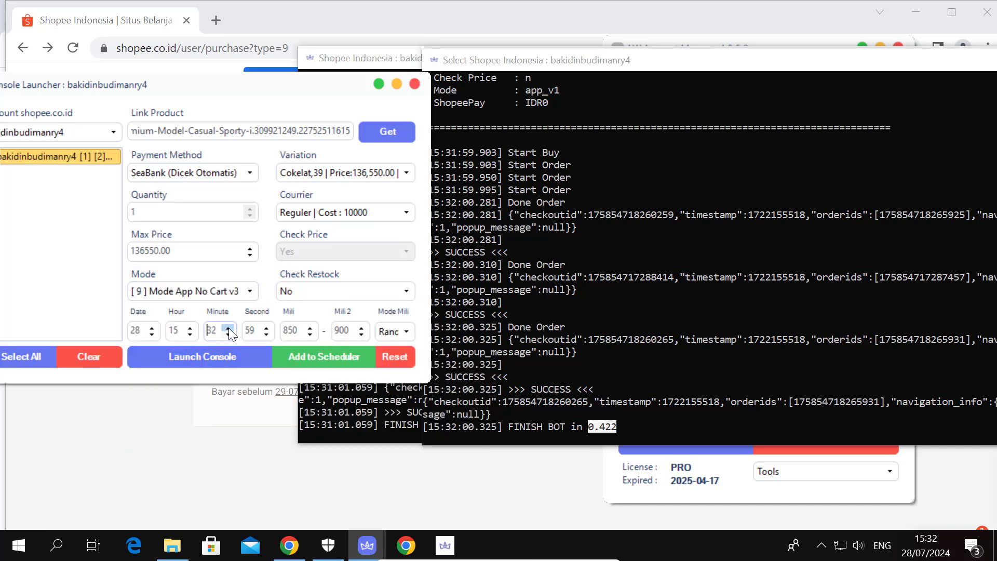
{"action": "left_click", "coordinate": [406, 173]}
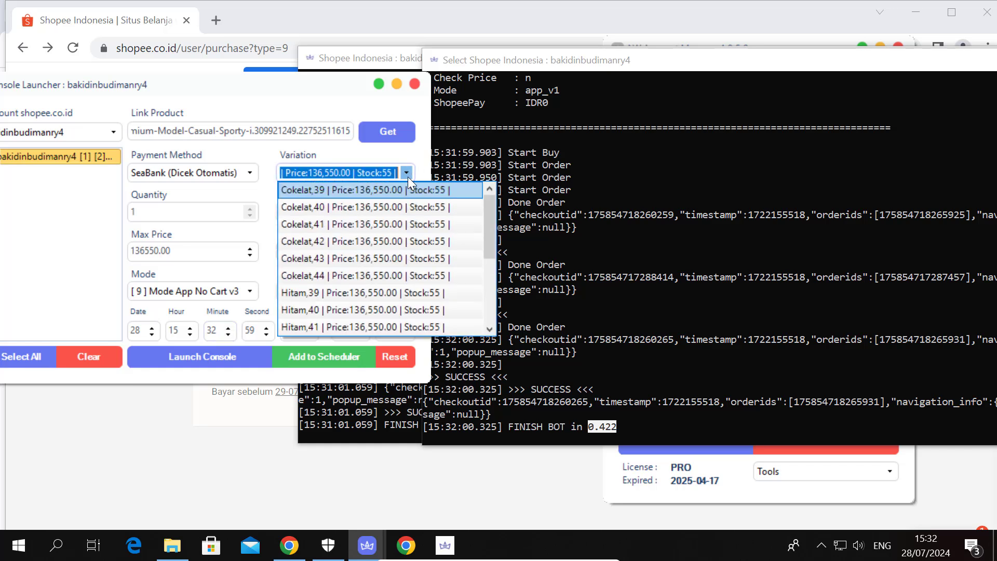
{"action": "left_click", "coordinate": [363, 239]}
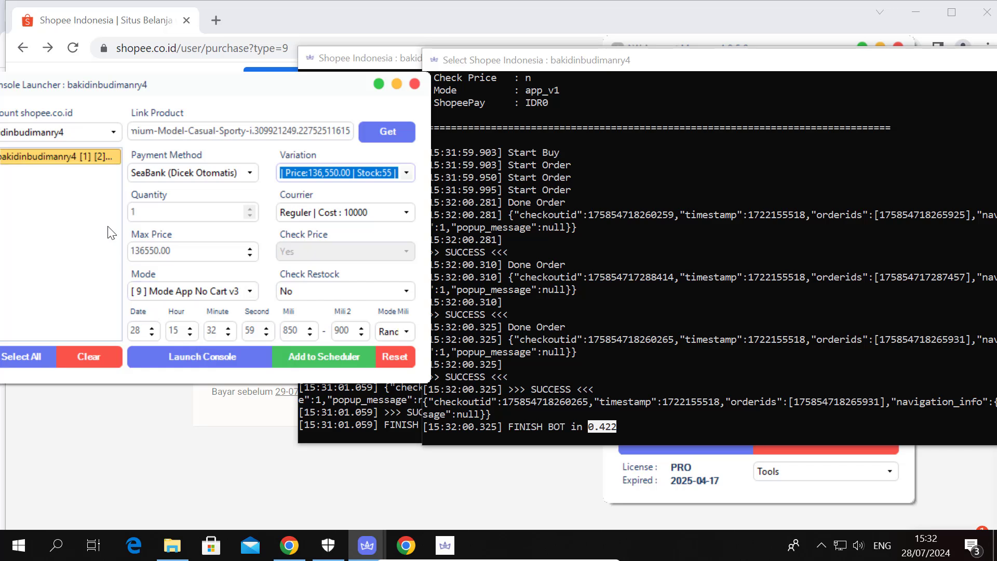
{"action": "left_click_drag", "start_coordinate": [152, 88], "coordinate": [209, 84]}
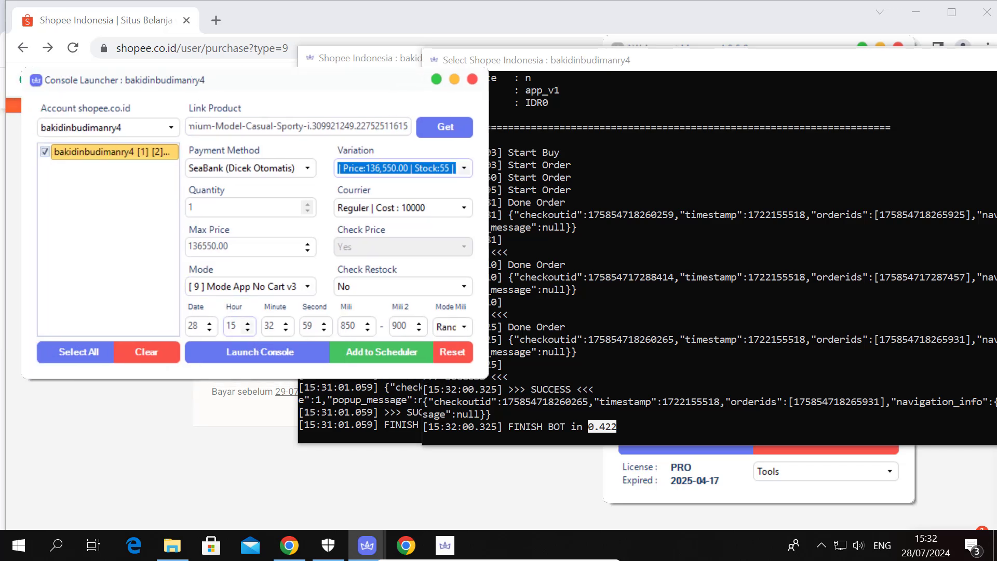
{"action": "left_click", "coordinate": [234, 352]}
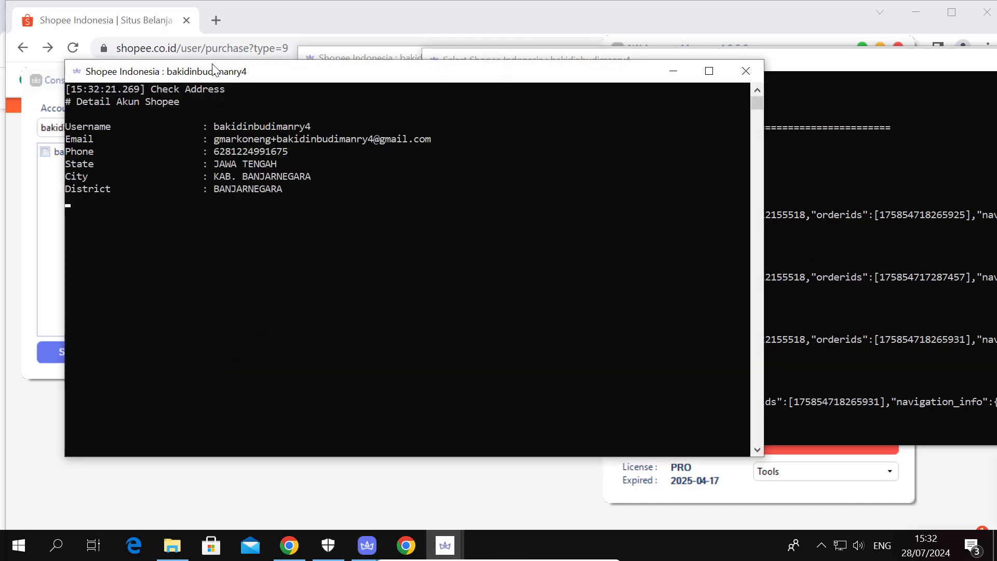
Step: Move the v3 console beside the launcher and let the Cokelat,42 order finish with SUCCESS in 0.374
{"action": "left_click_drag", "start_coordinate": [212, 68], "coordinate": [509, 75]}
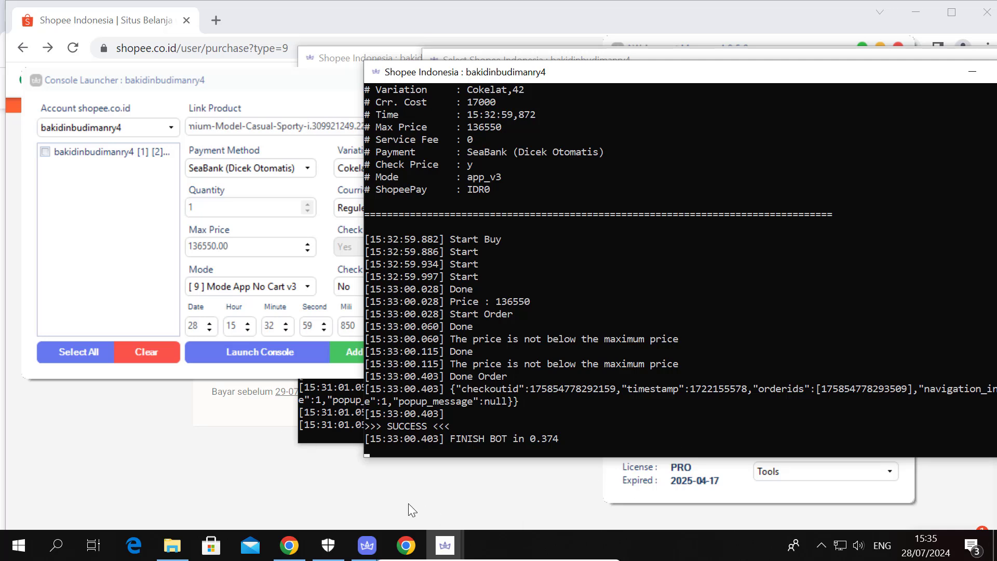
Step: Bring AW Account Manager forward and confirm the Shopee account still shows Login status
{"action": "mouse_move", "coordinate": [367, 545]}
{"action": "mouse_move", "coordinate": [300, 478]}
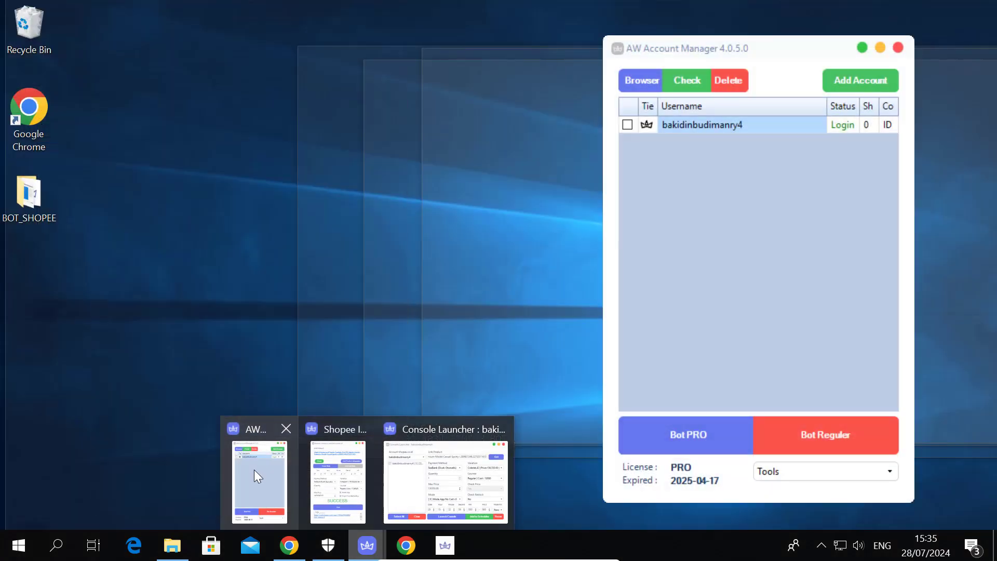
{"action": "left_click", "coordinate": [256, 469]}
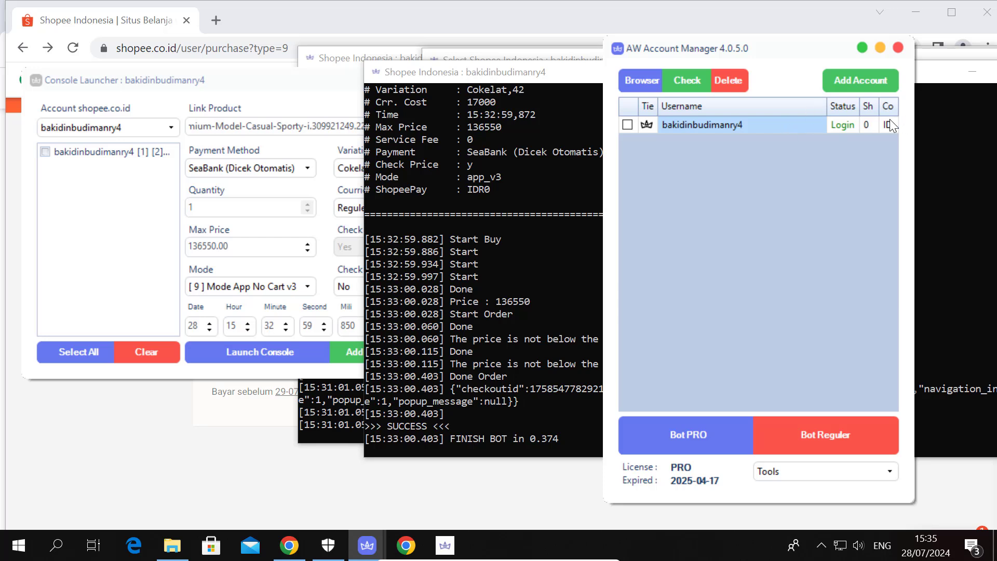
{"action": "left_click", "coordinate": [866, 124]}
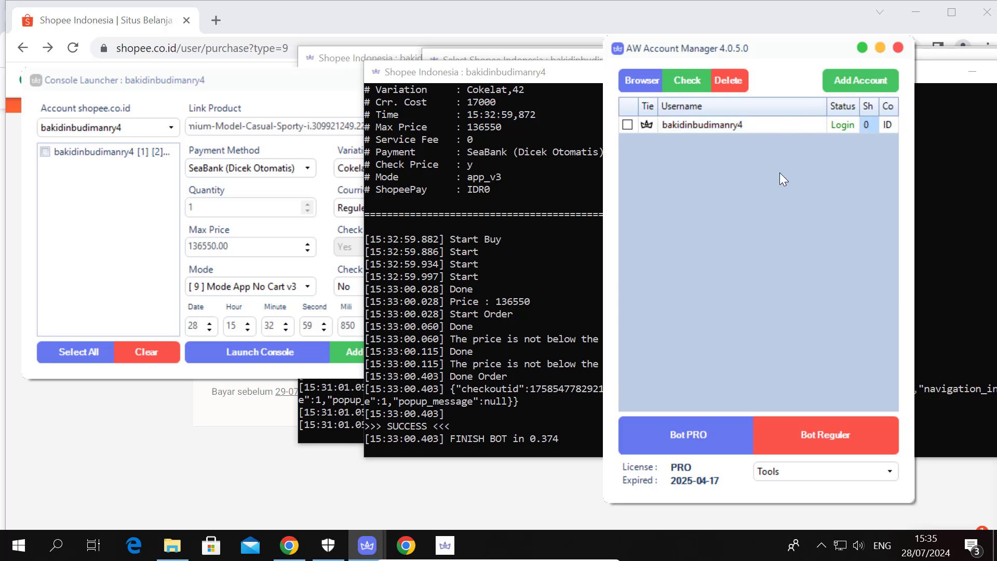
{"action": "right_click", "coordinate": [763, 121]}
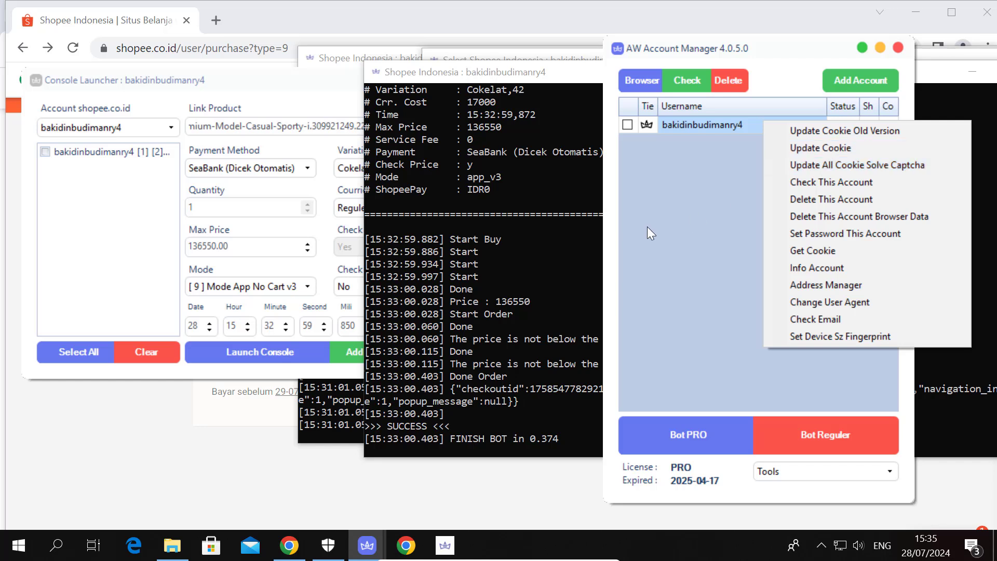
{"action": "left_click", "coordinate": [694, 233]}
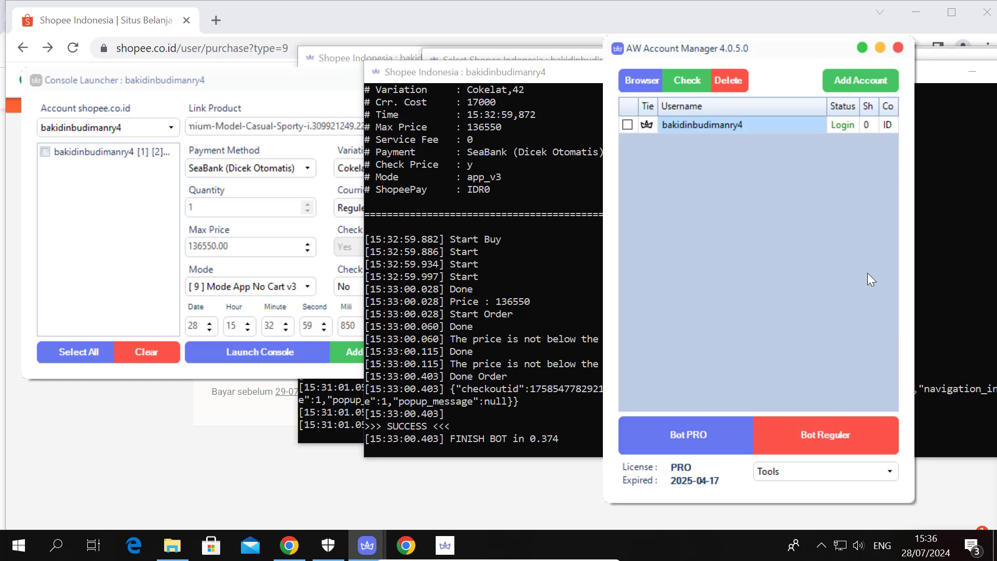